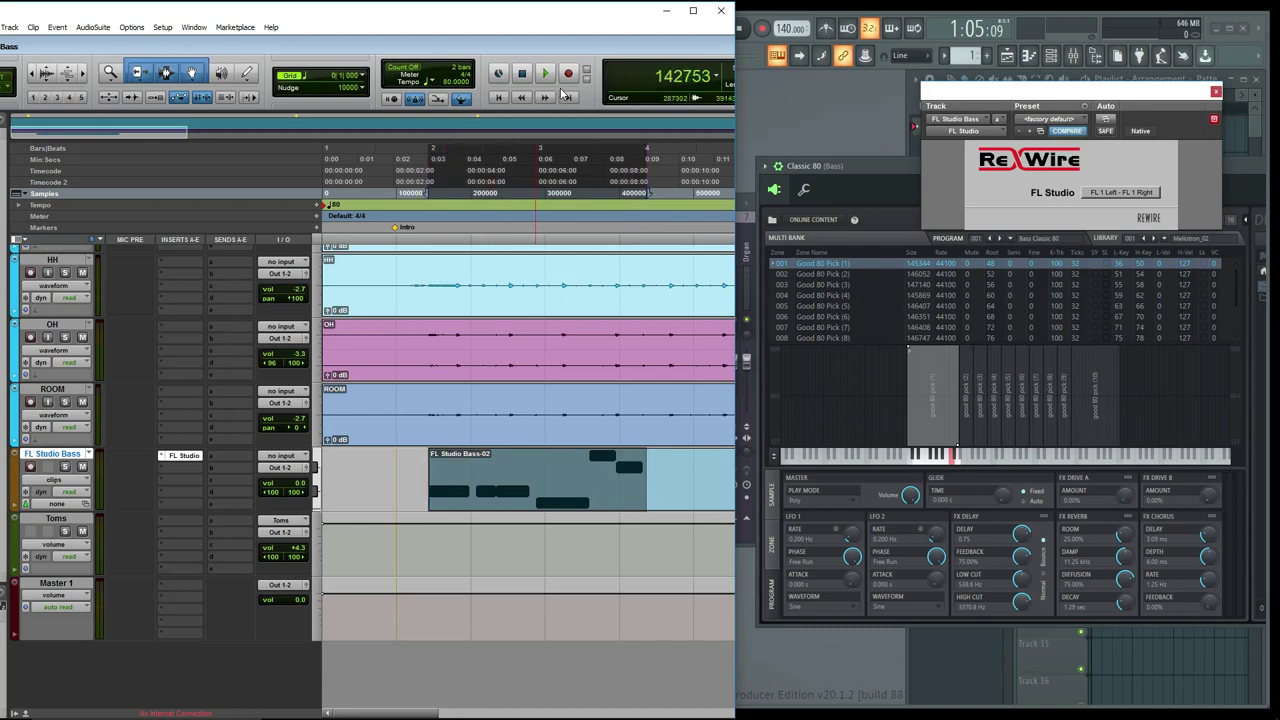
# Play the Drums Bass session, which has drum tracks and an empty Inst 1 track
pyautogui.press('space')
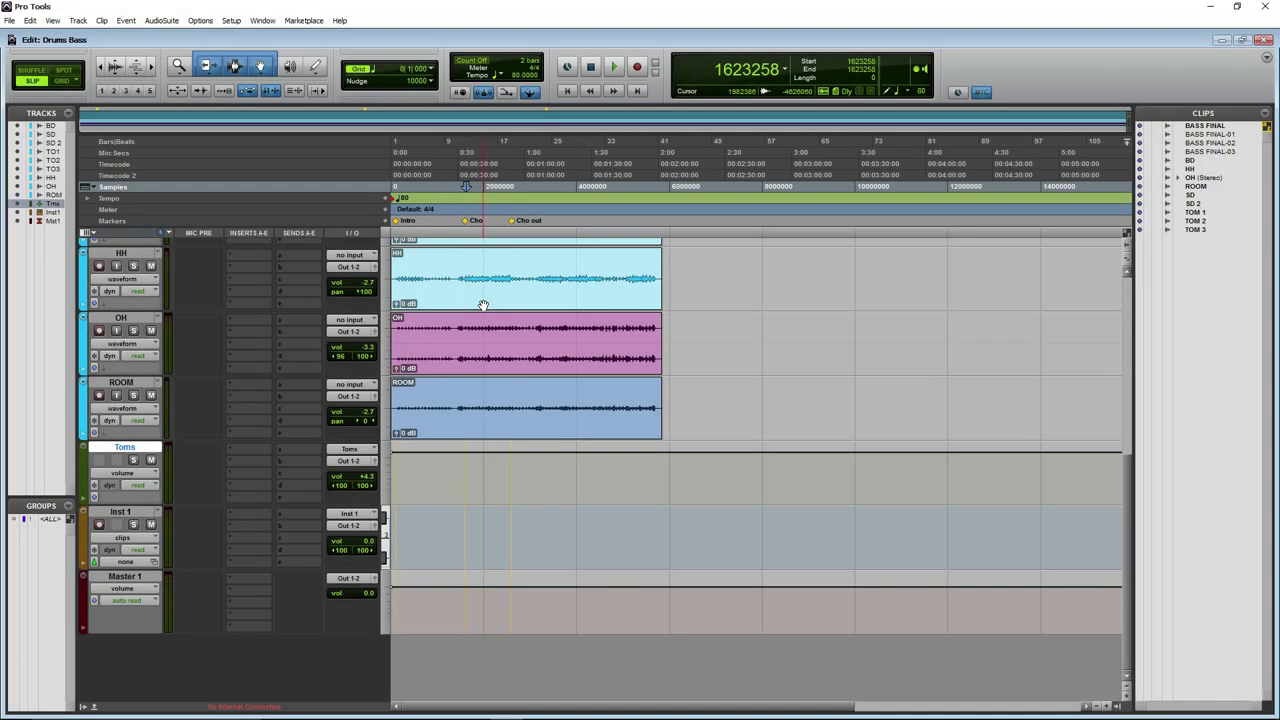
# Delete the empty Inst 1 track, then play the drum tracks from near bar 9
pyautogui.rightClick(120, 511)
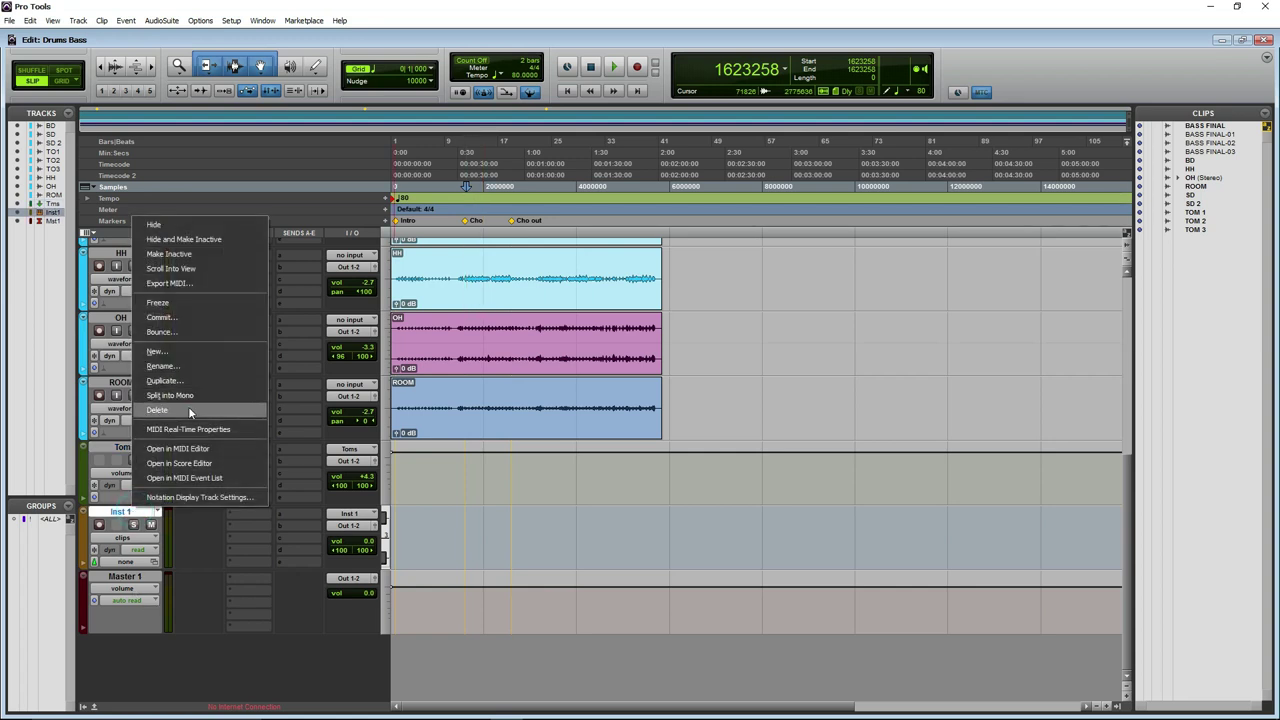
pyautogui.click(188, 410)
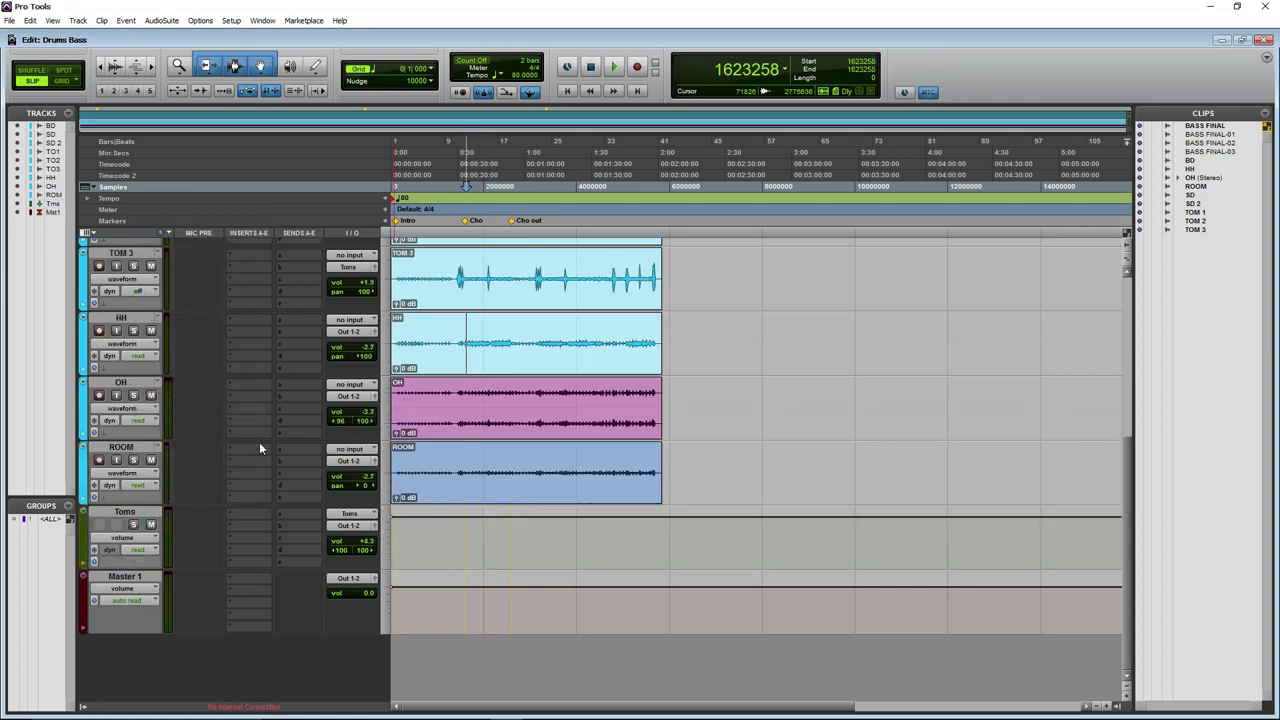
pyautogui.click(456, 278)
pyautogui.press('space')
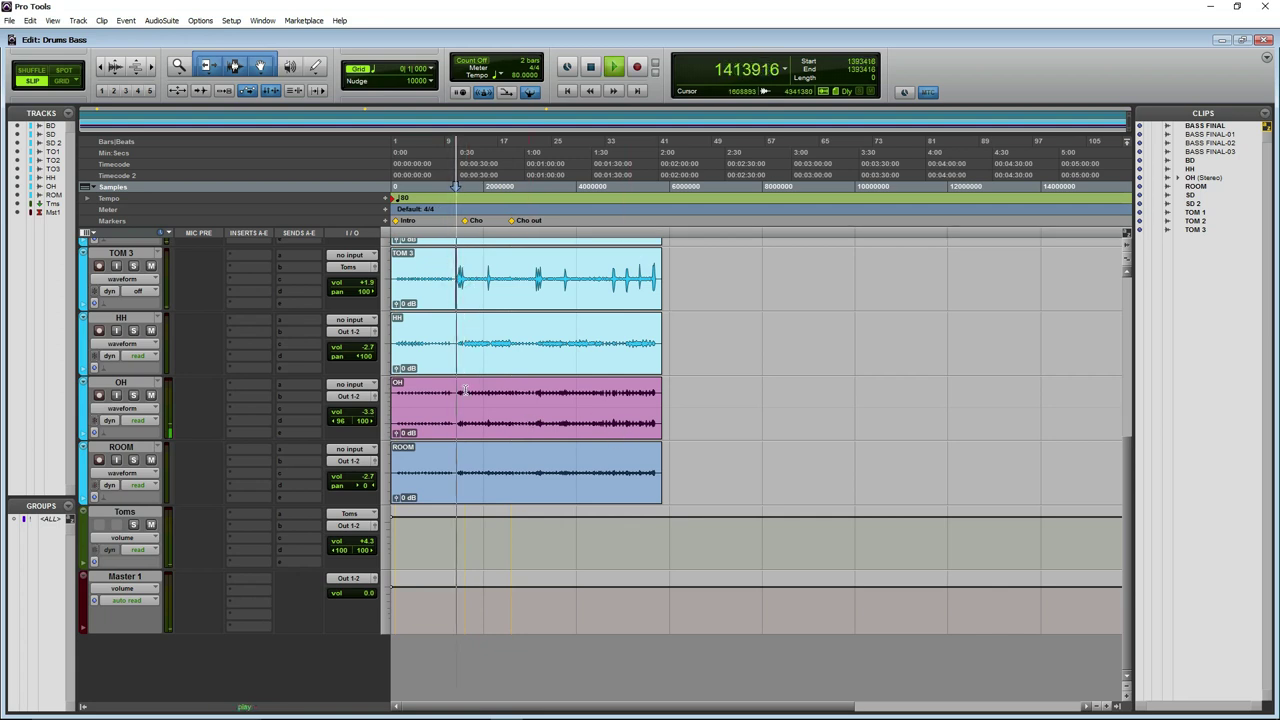
pyautogui.scroll(5, 465, 390)
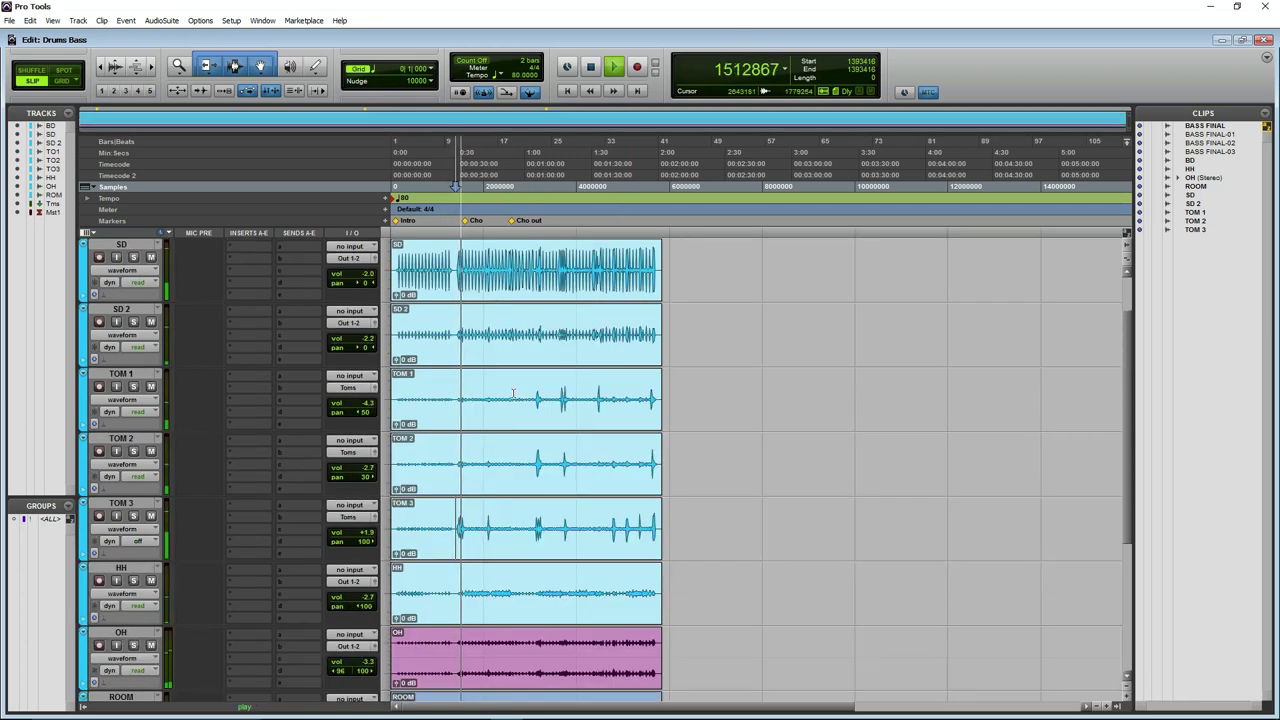
pyautogui.scroll(-3, 513, 393)
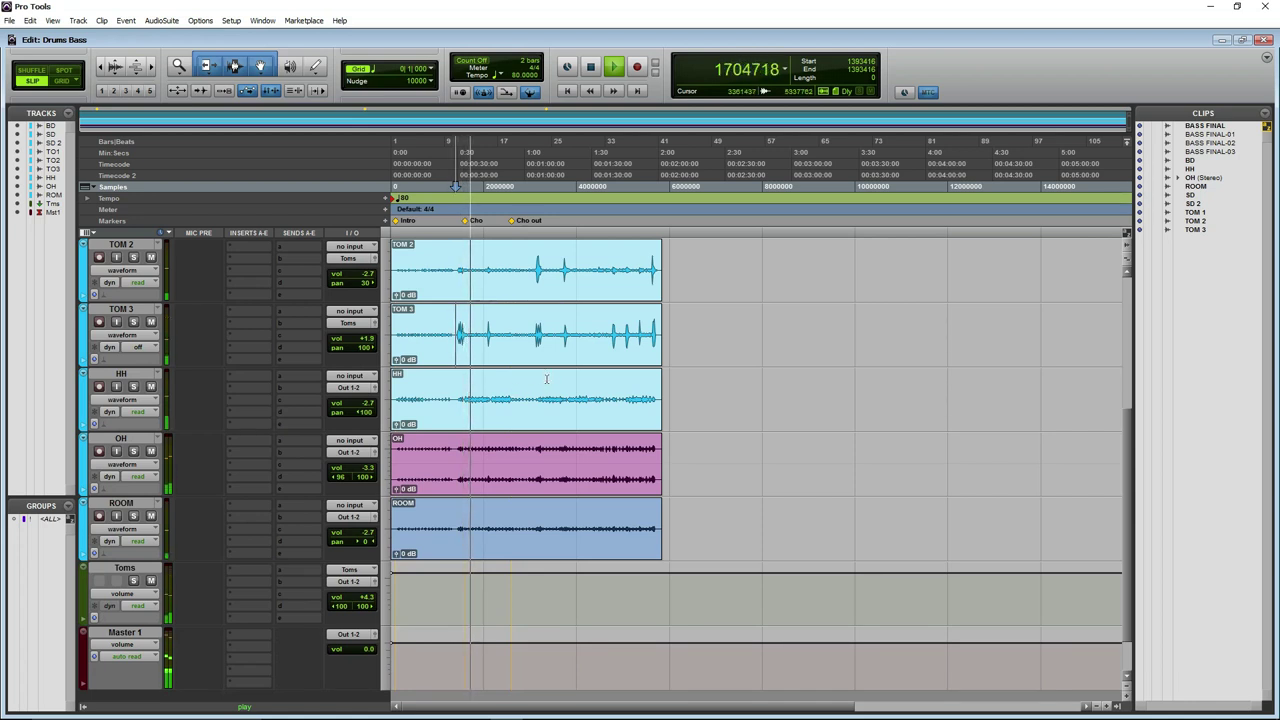
pyautogui.press('space')
pyautogui.scroll(-1, 554, 404)
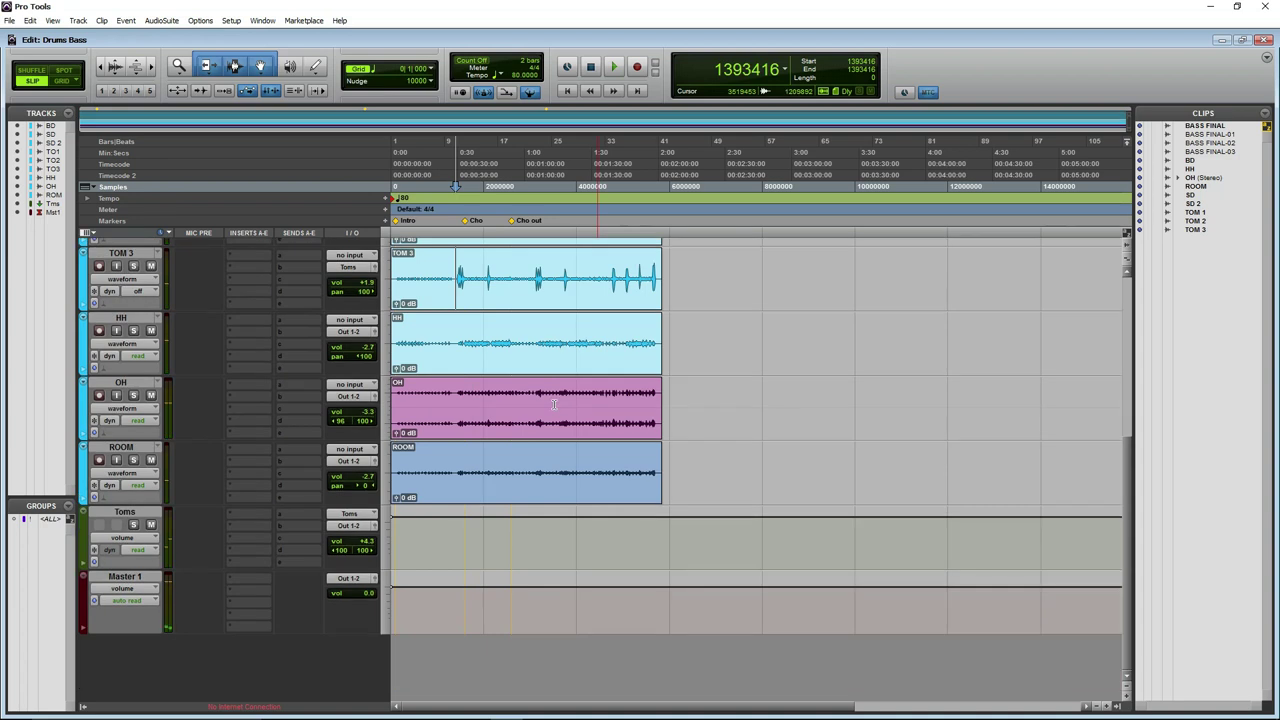
# Create a stereo instrument track below ROOM and start renaming it FL Studio Bass
pyautogui.click(127, 448)
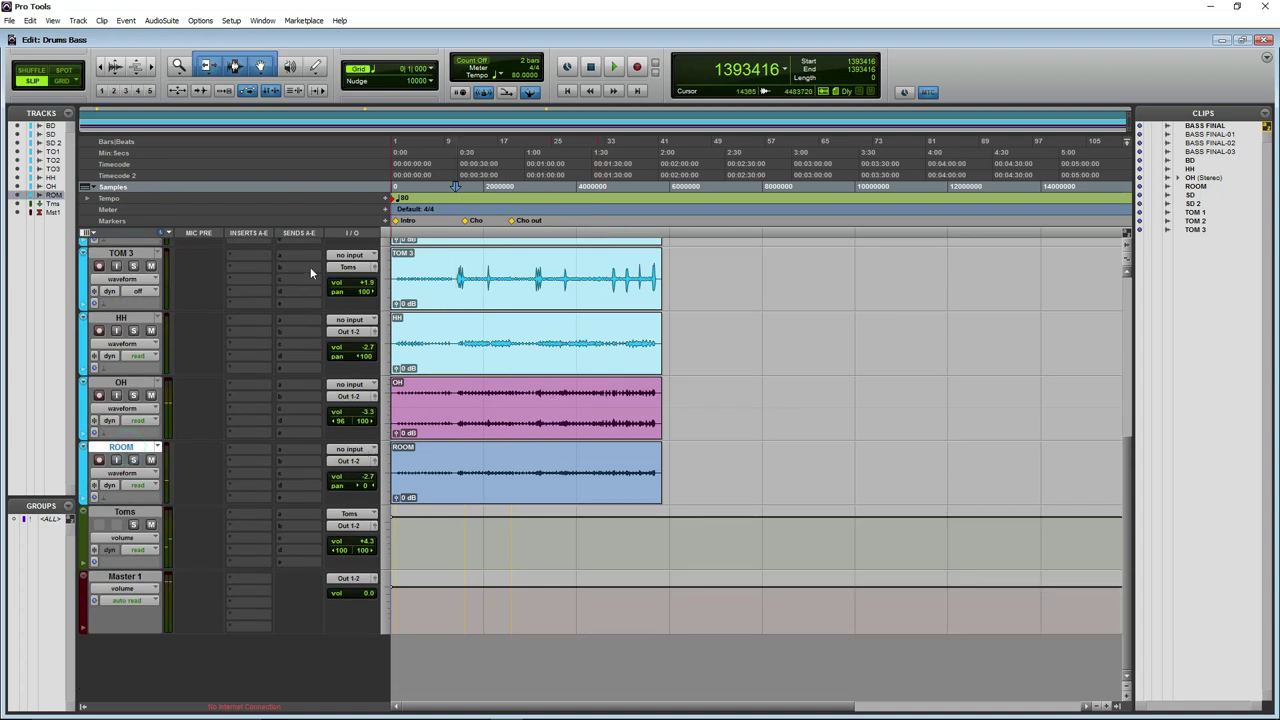
pyautogui.click(125, 21)
pyautogui.click(718, 353)
pyautogui.click(102, 20)
pyautogui.click(78, 20)
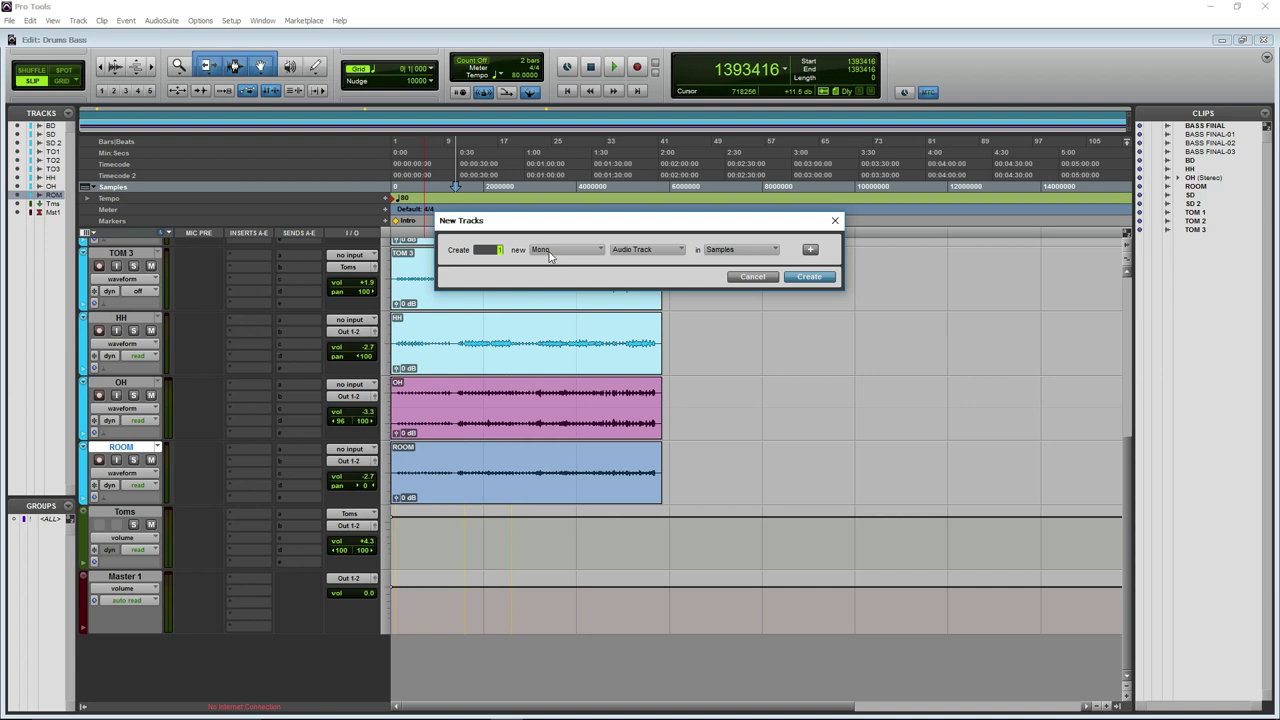
pyautogui.click(549, 252)
pyautogui.click(625, 252)
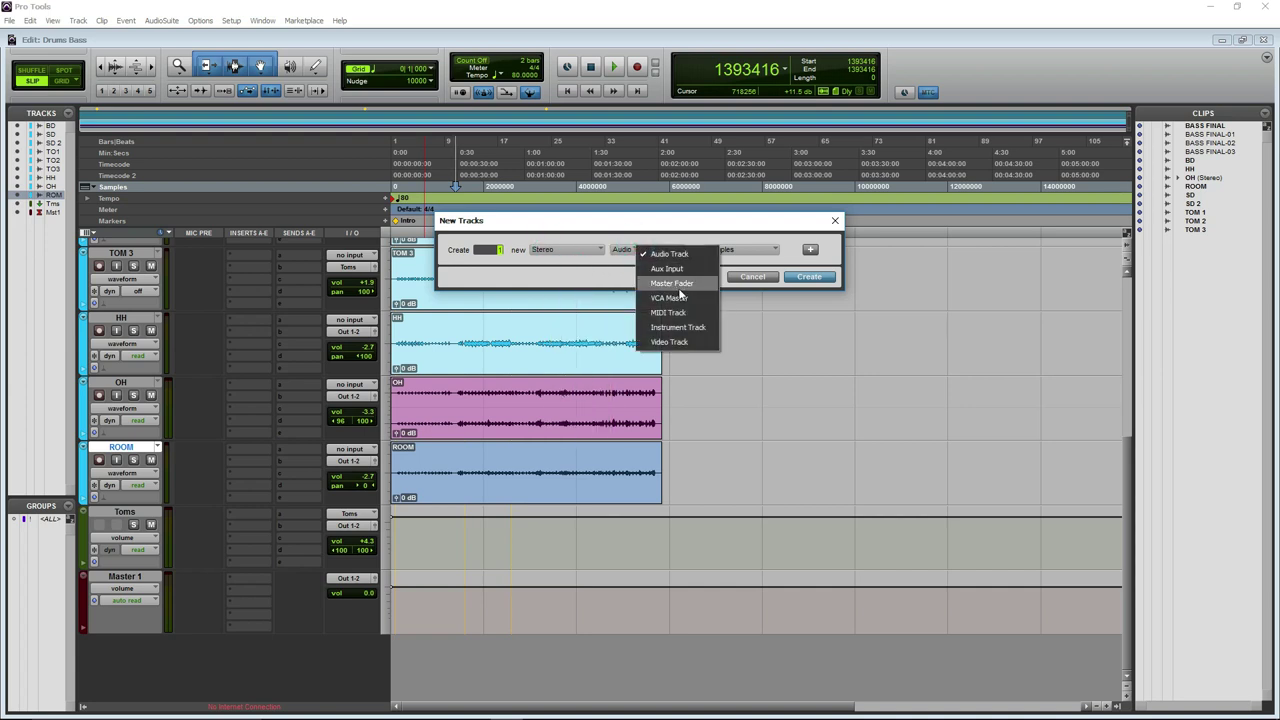
pyautogui.click(685, 328)
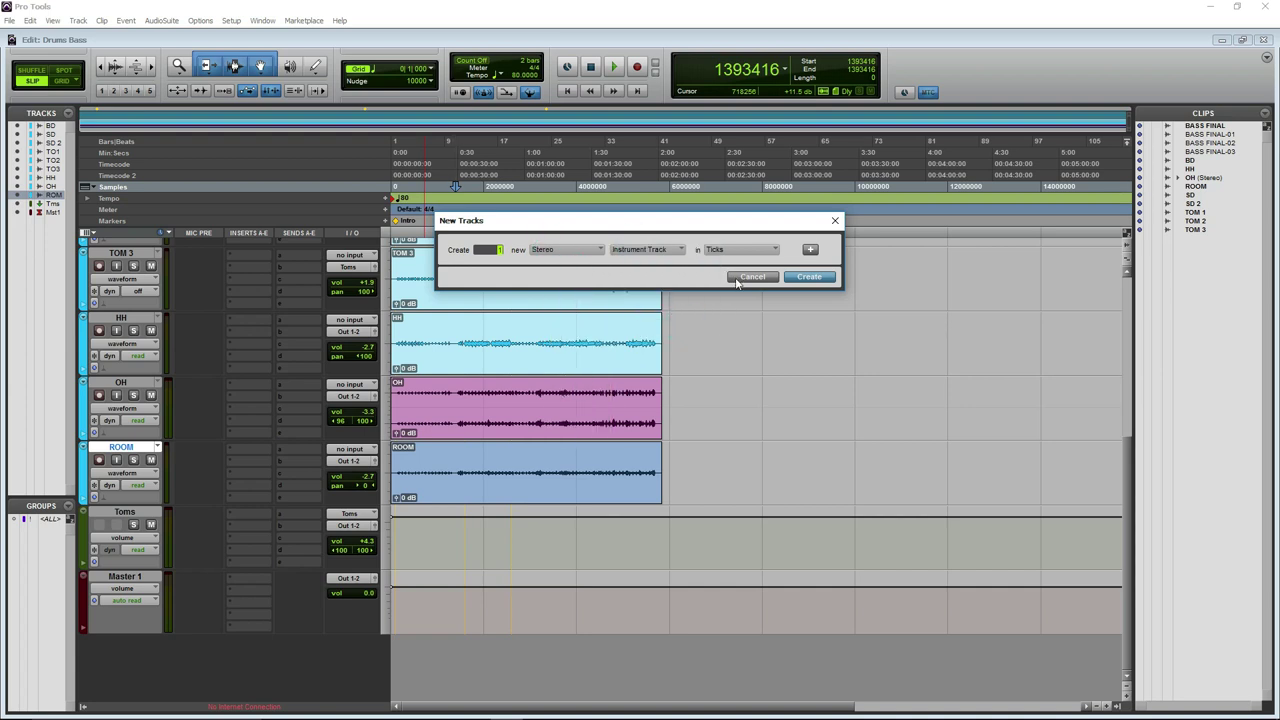
pyautogui.click(810, 277)
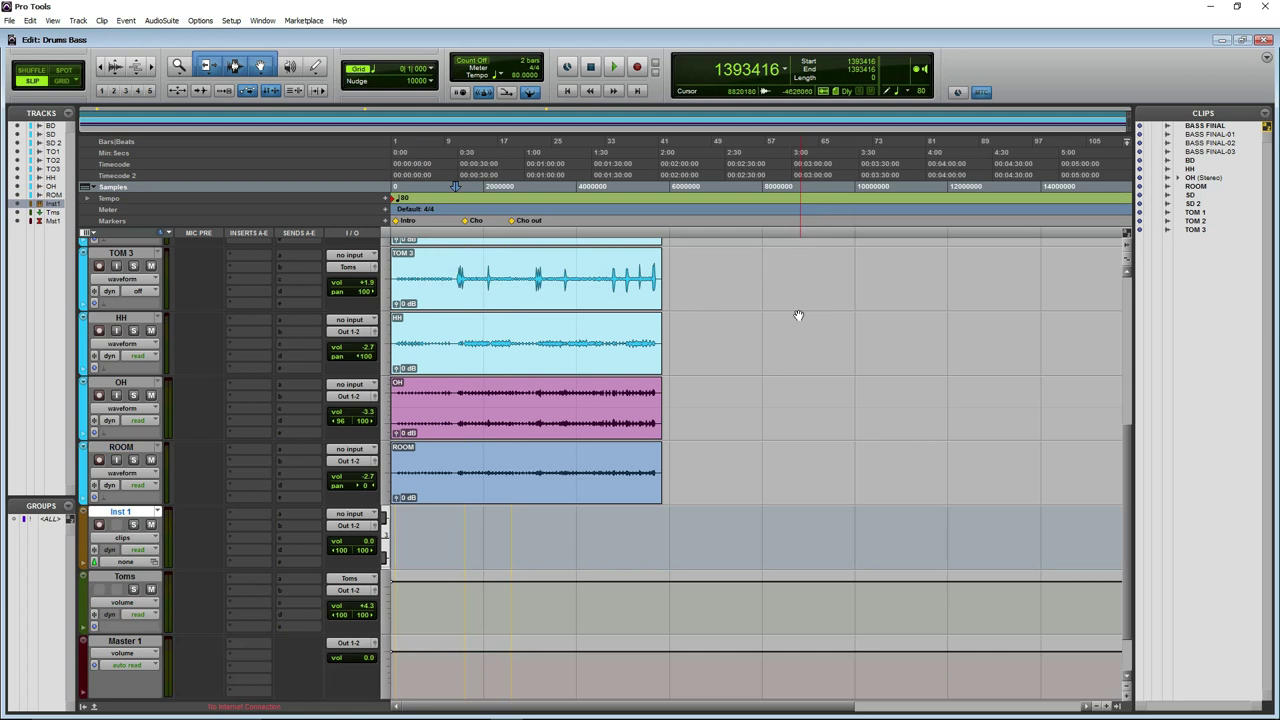
pyautogui.doubleClick(120, 512)
pyautogui.write('FL Studio Bass')
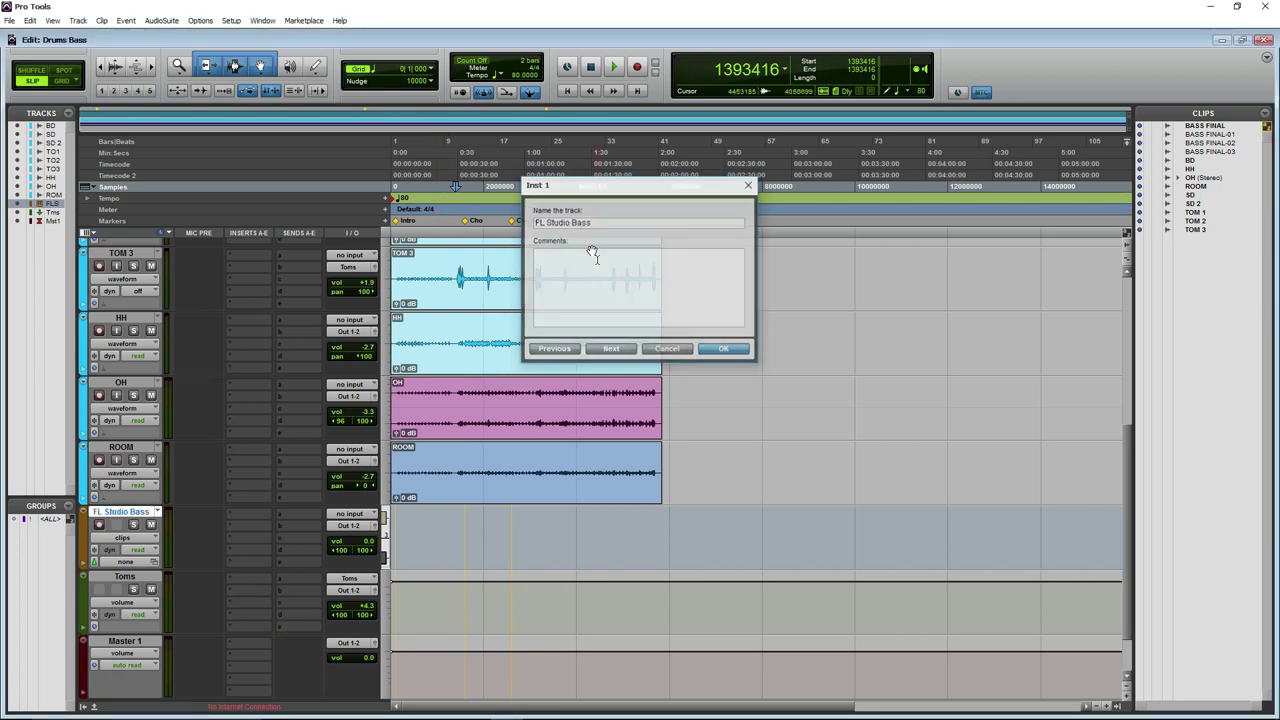
# Confirm the name FL Studio Bass and insert the stereo FL Studio ReWire instrument
pyautogui.press('Return')
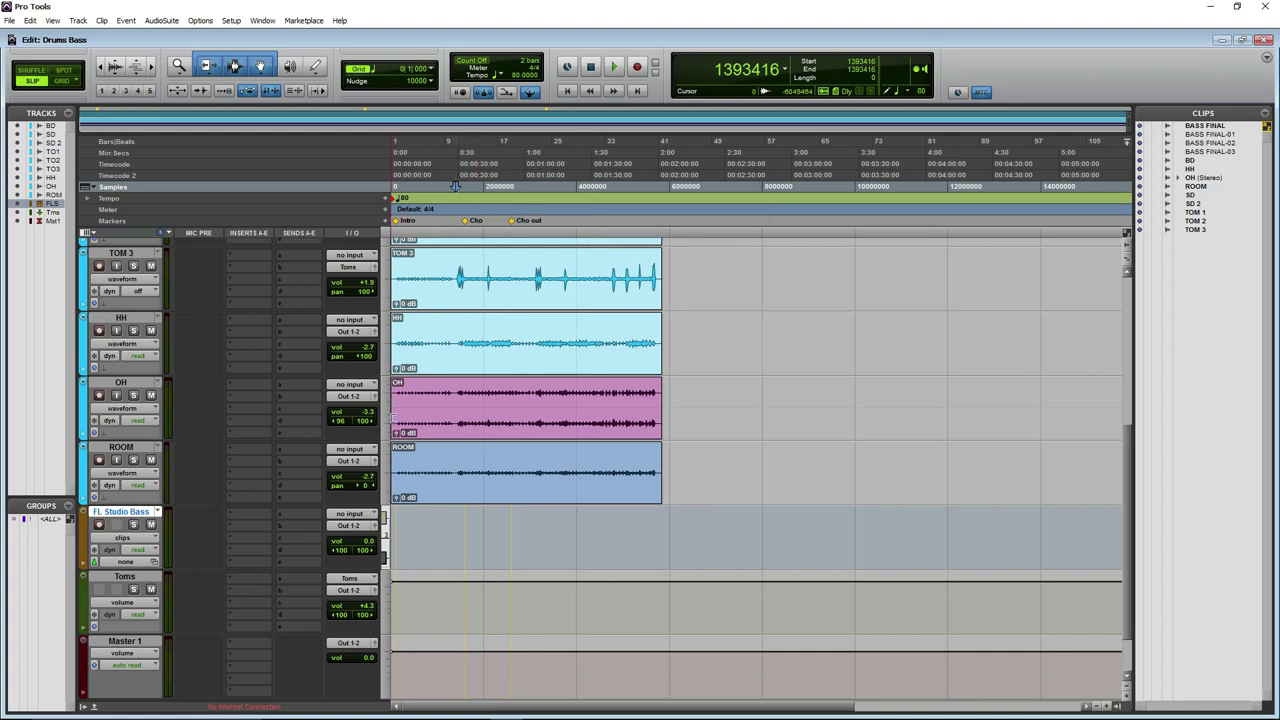
pyautogui.click(252, 517)
pyautogui.moveTo(305, 537)
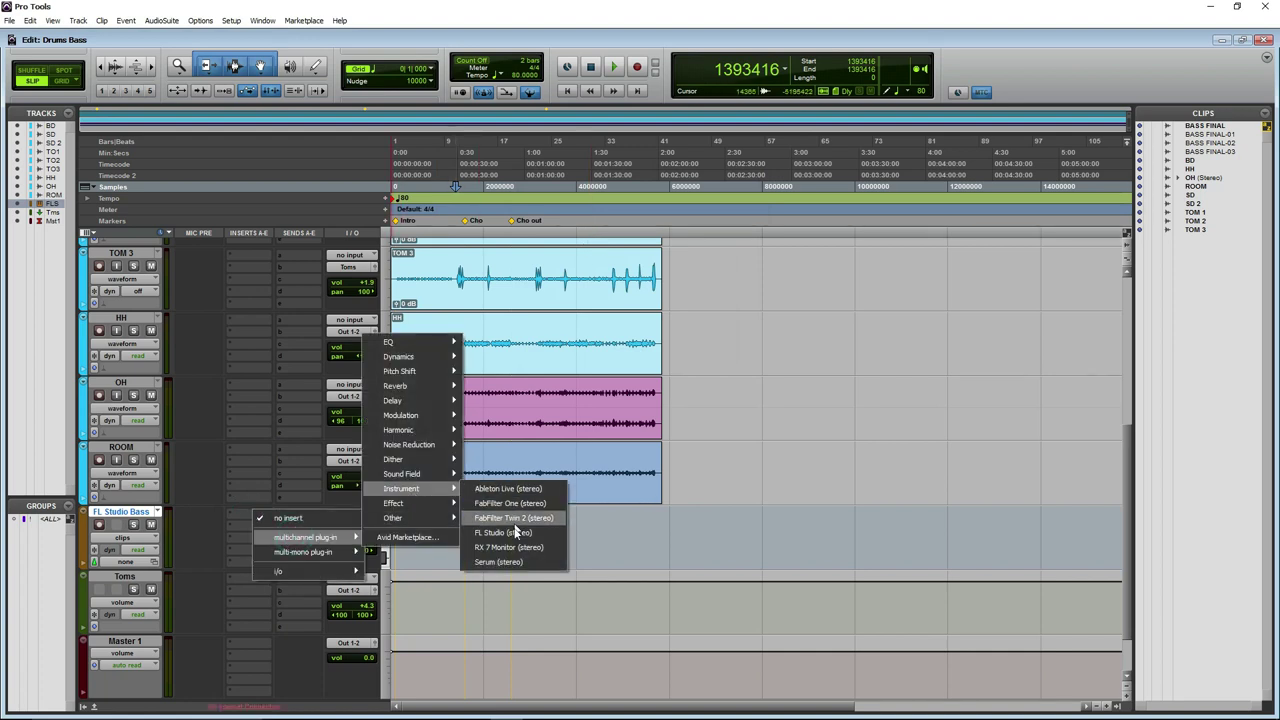
pyautogui.moveTo(401, 488)
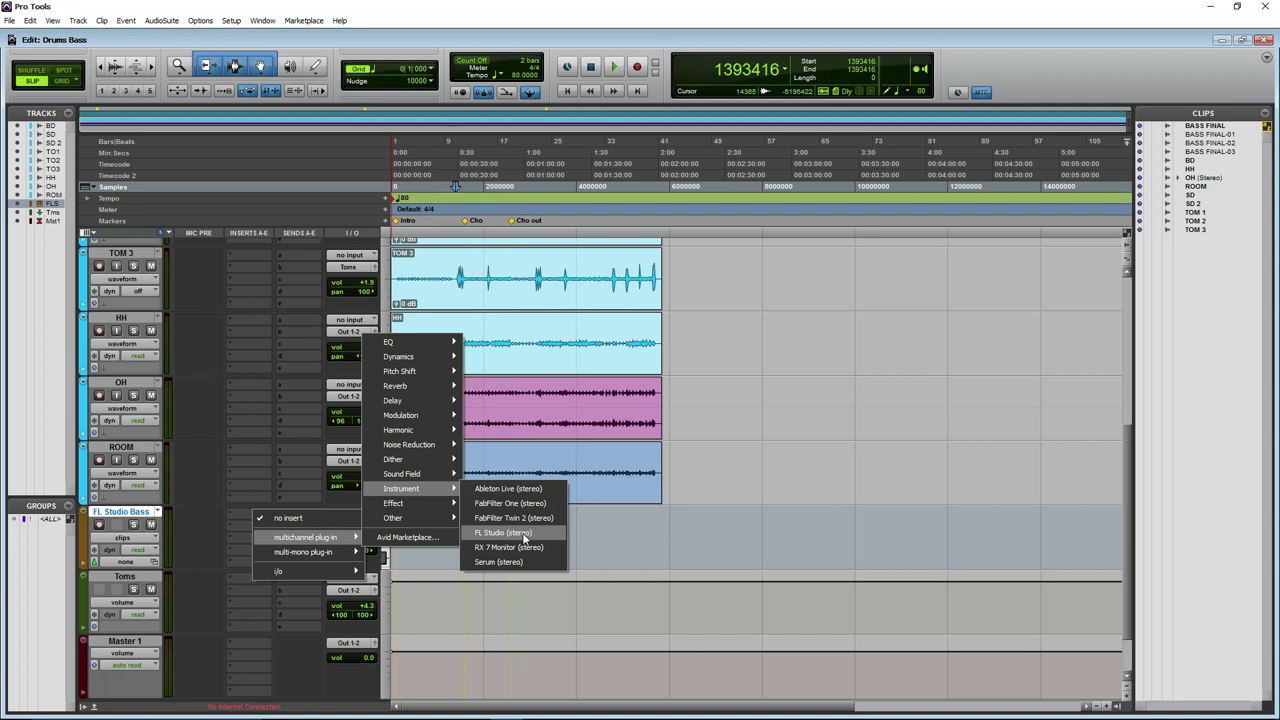
pyautogui.click(505, 533)
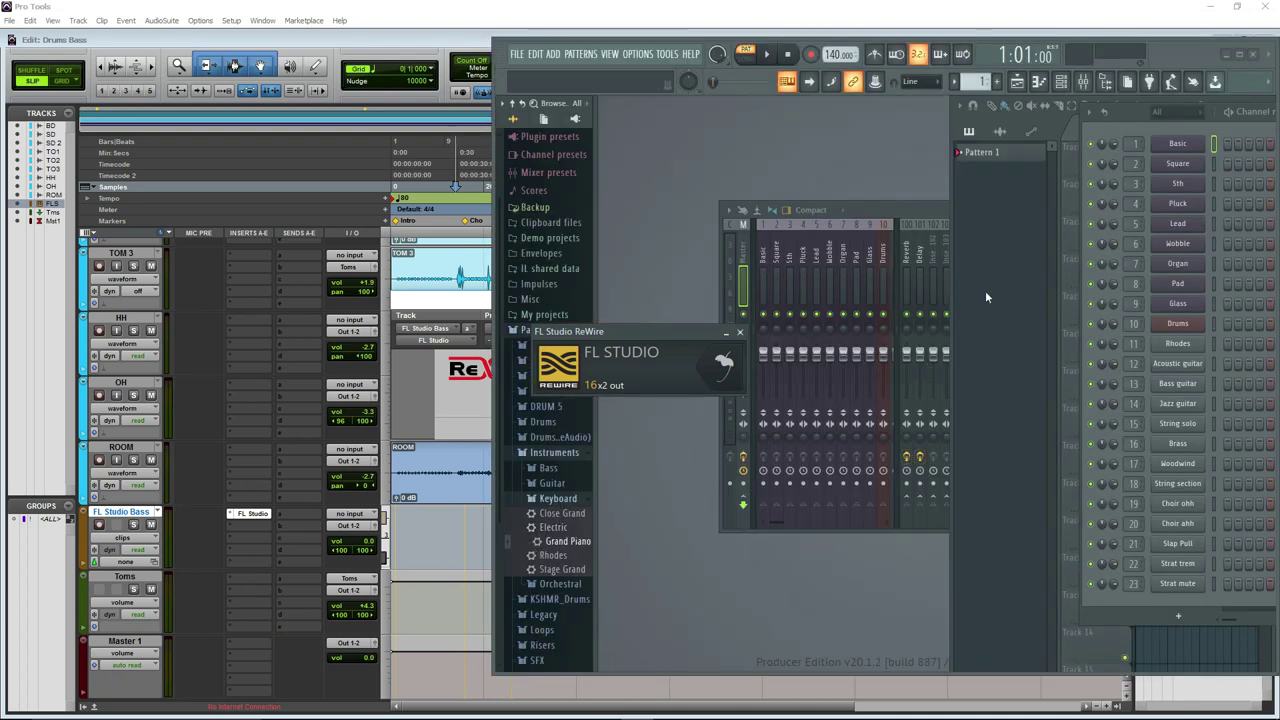
# Narrow and resize the Pro Tools edit window to make room for FL Studio
pyautogui.click(665, 10)
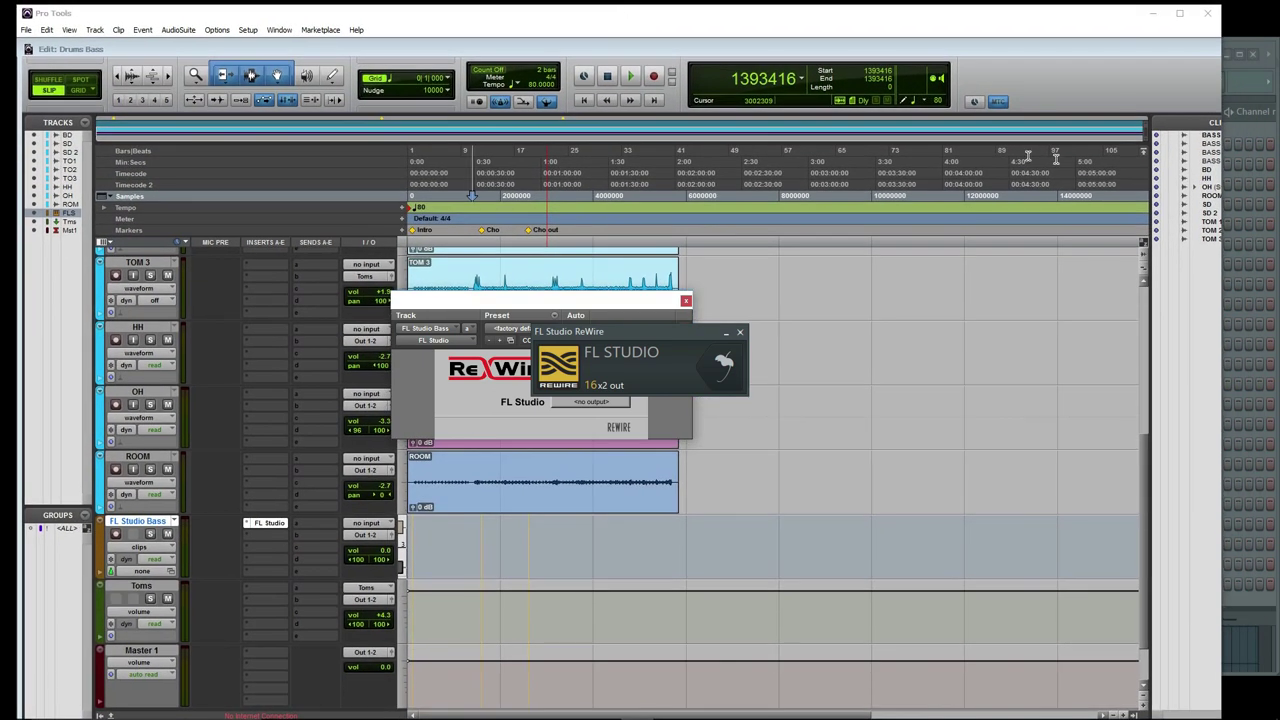
pyautogui.moveTo(1222, 75); pyautogui.dragTo(821, 75)
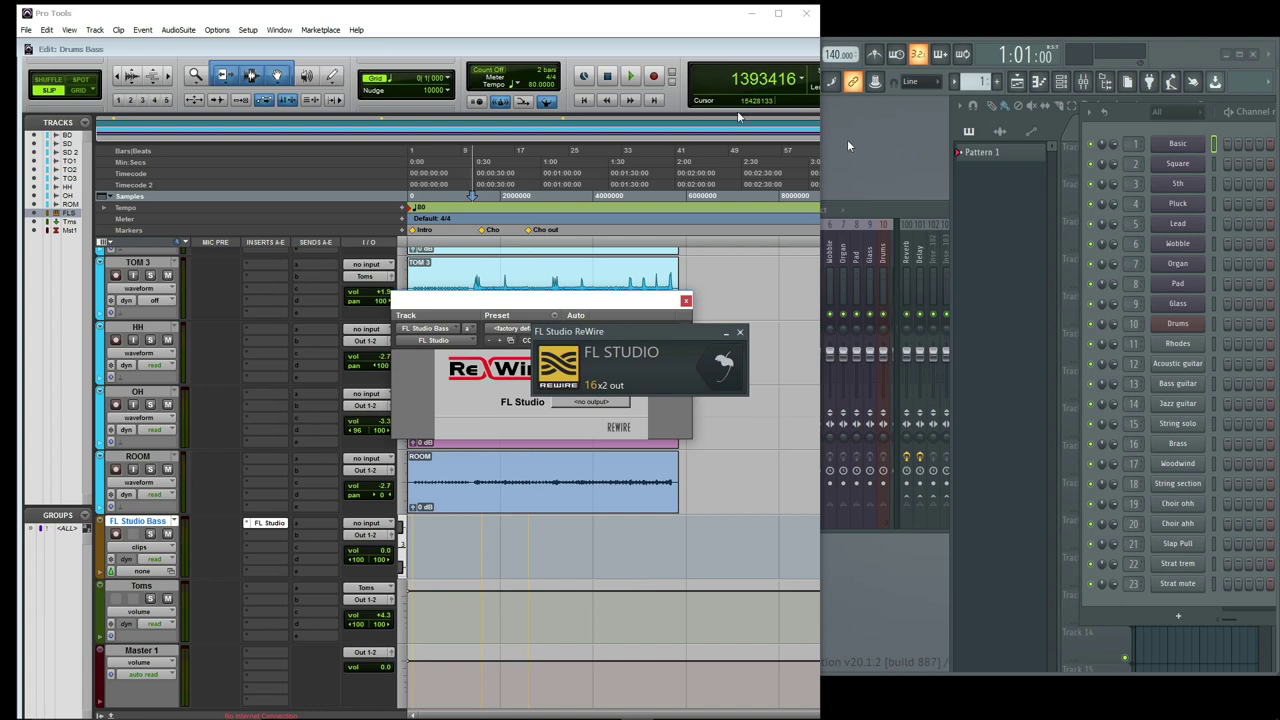
pyautogui.doubleClick(650, 50)
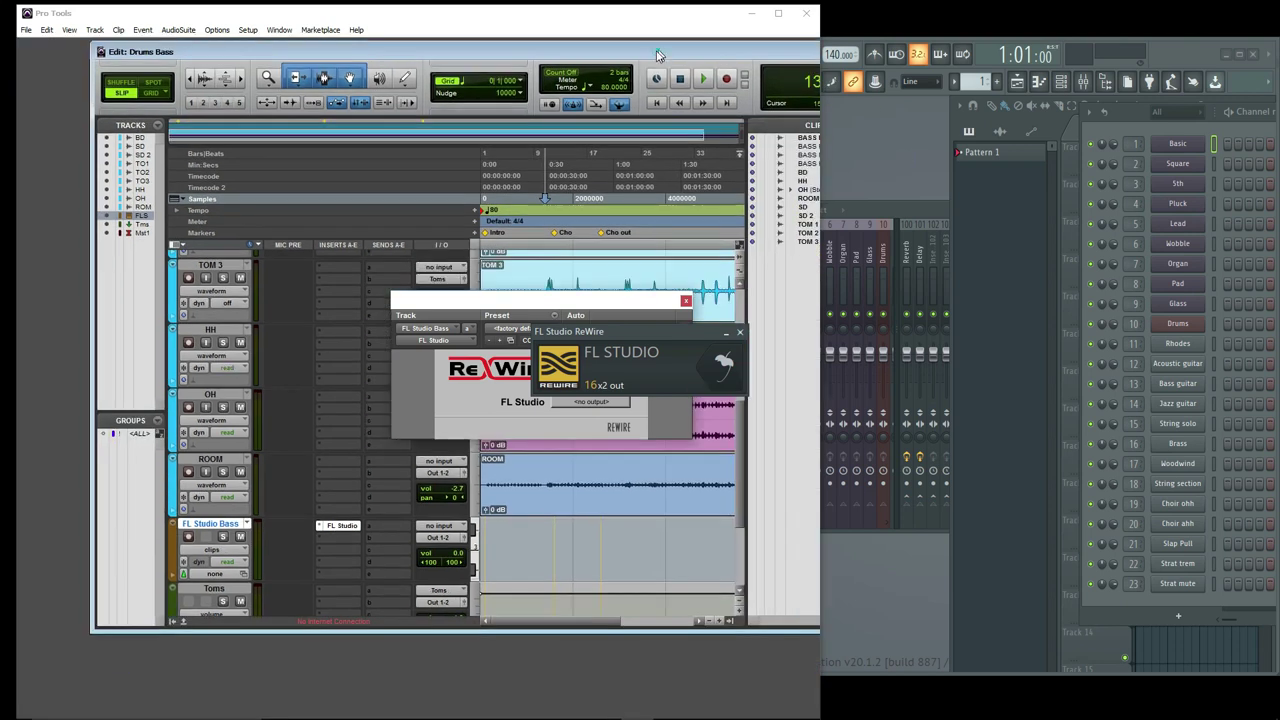
pyautogui.doubleClick(585, 52)
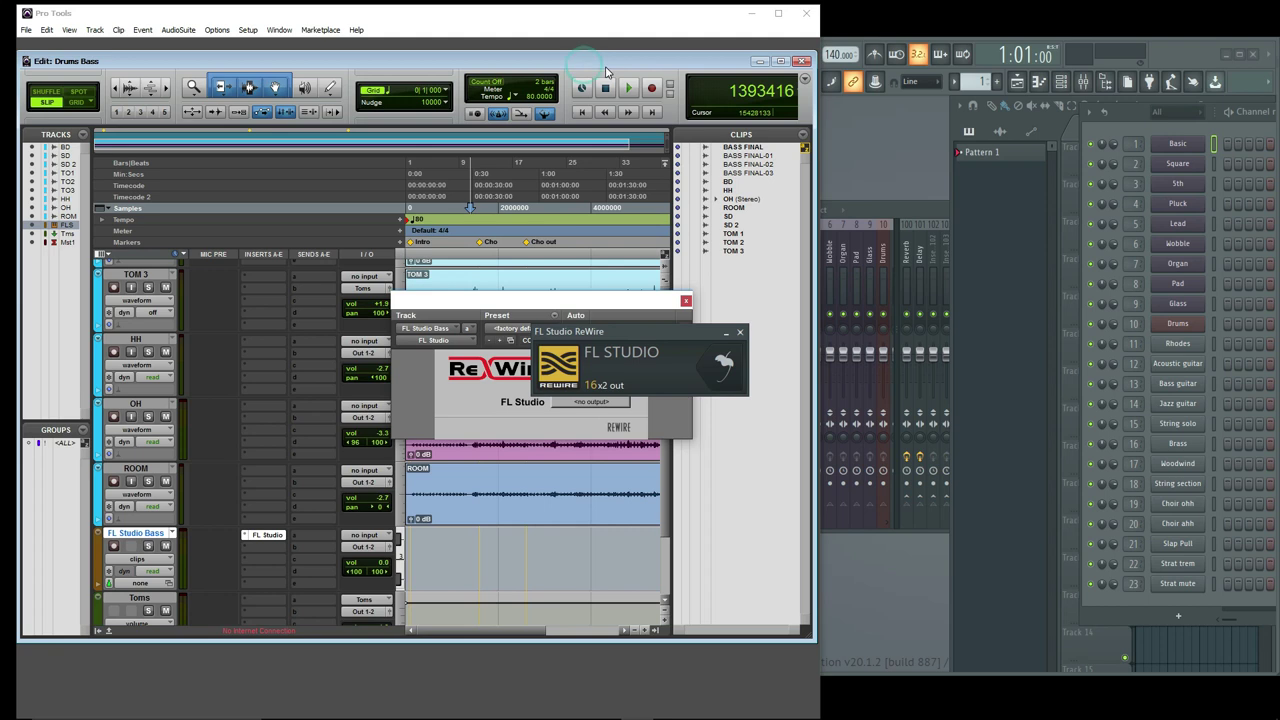
pyautogui.moveTo(607, 65); pyautogui.dragTo(600, 63)
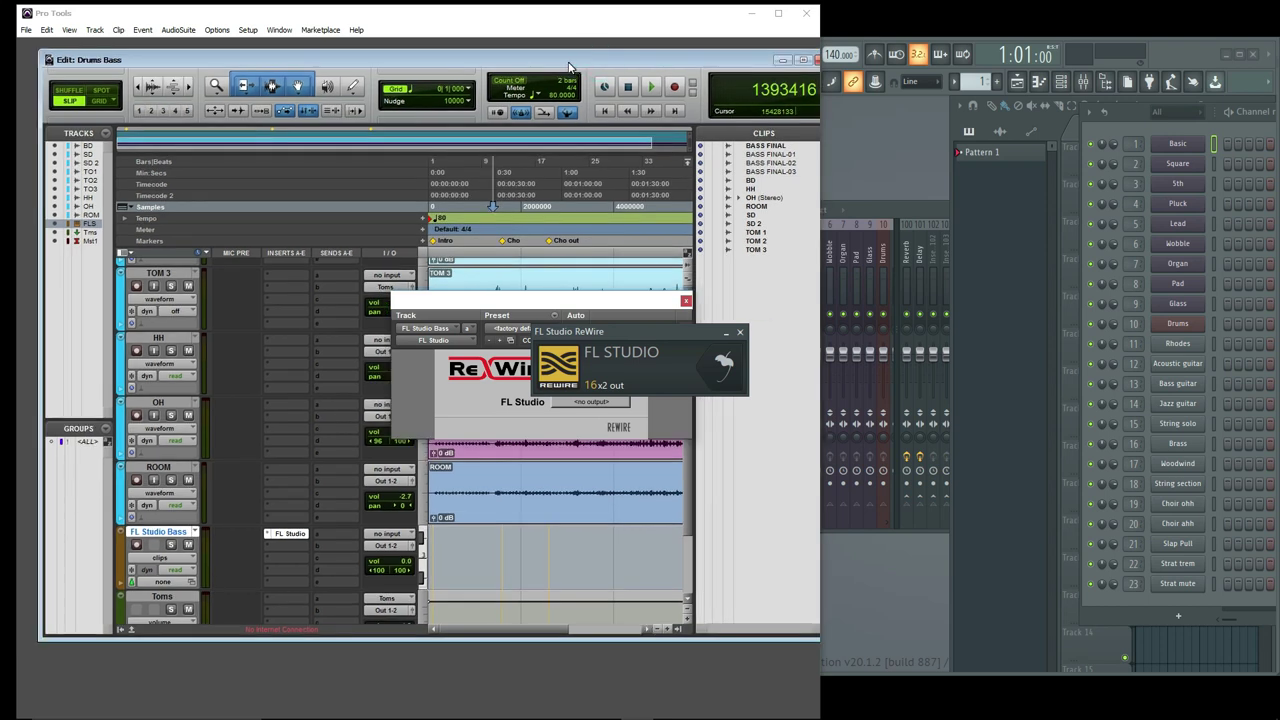
# Move and enlarge FL Studio beside Pro Tools, leaving FL Studio in front
pyautogui.click(910, 140)
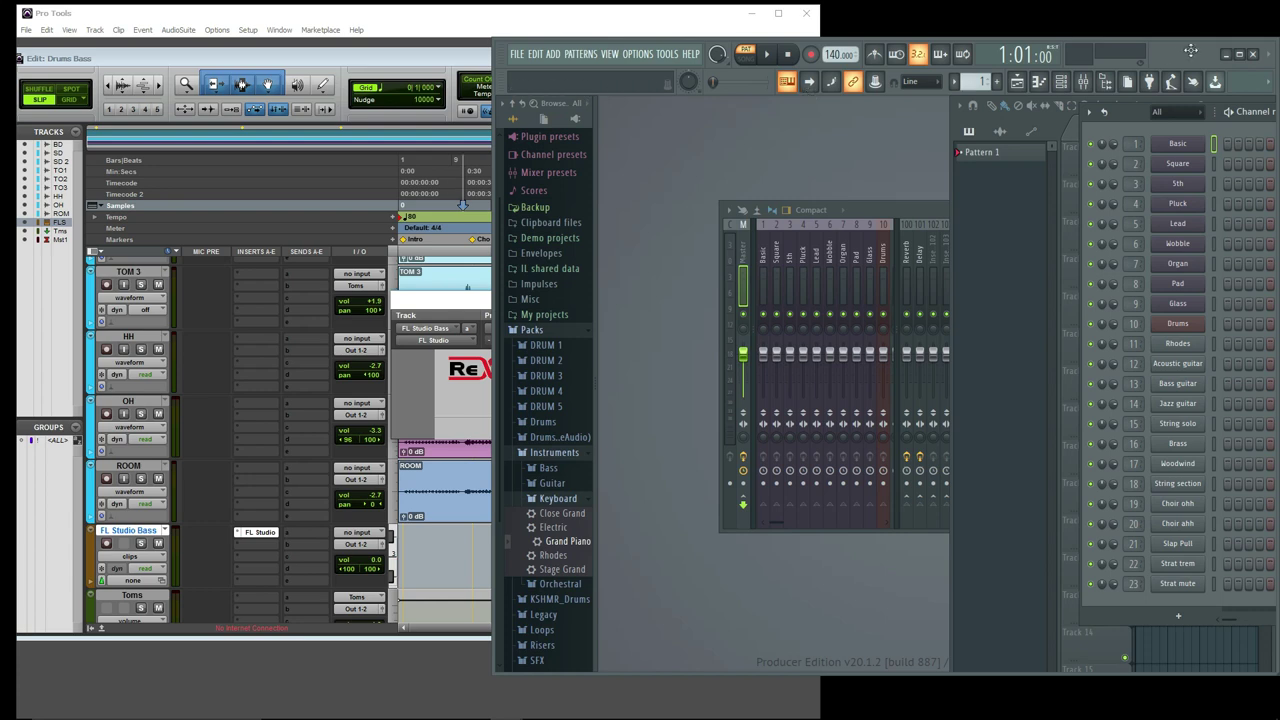
pyautogui.moveTo(1190, 50)
pyautogui.mouseDown()
pyautogui.moveTo(1142, 36)
pyautogui.moveTo(1142, 24)
pyautogui.mouseUp()
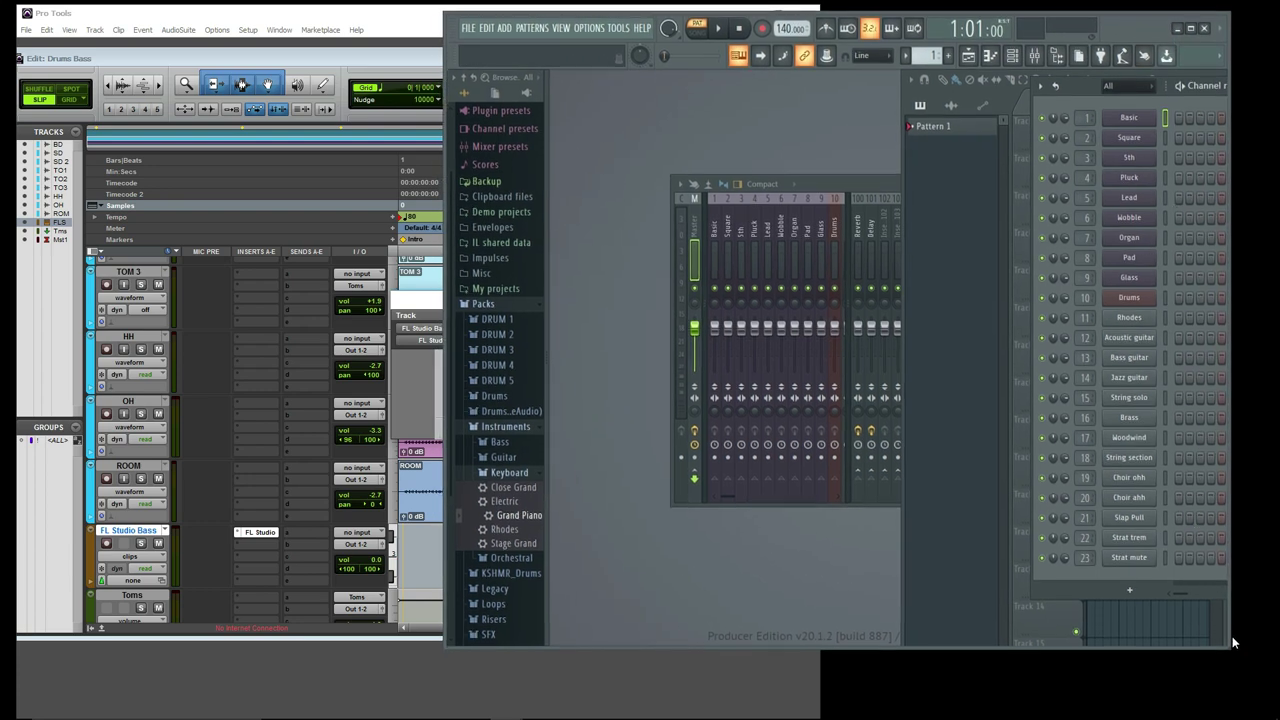
pyautogui.moveTo(1232, 636); pyautogui.dragTo(1276, 702)
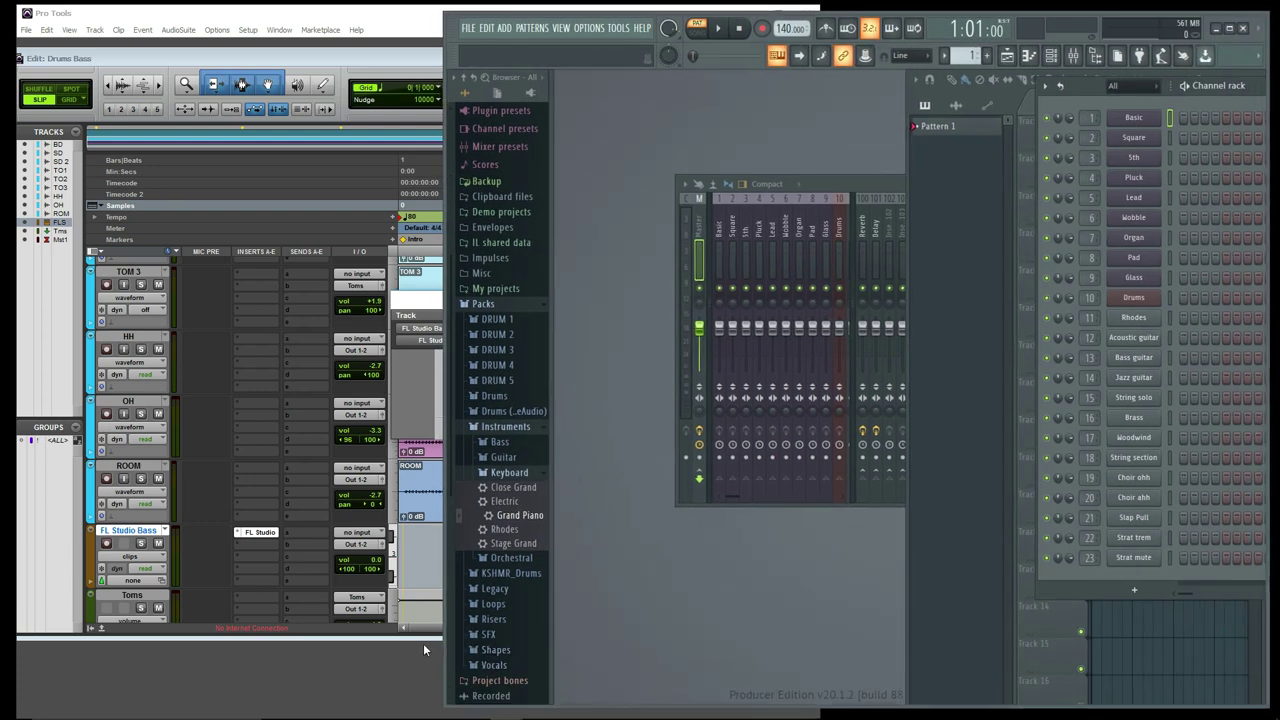
pyautogui.moveTo(424, 637); pyautogui.dragTo(424, 702)
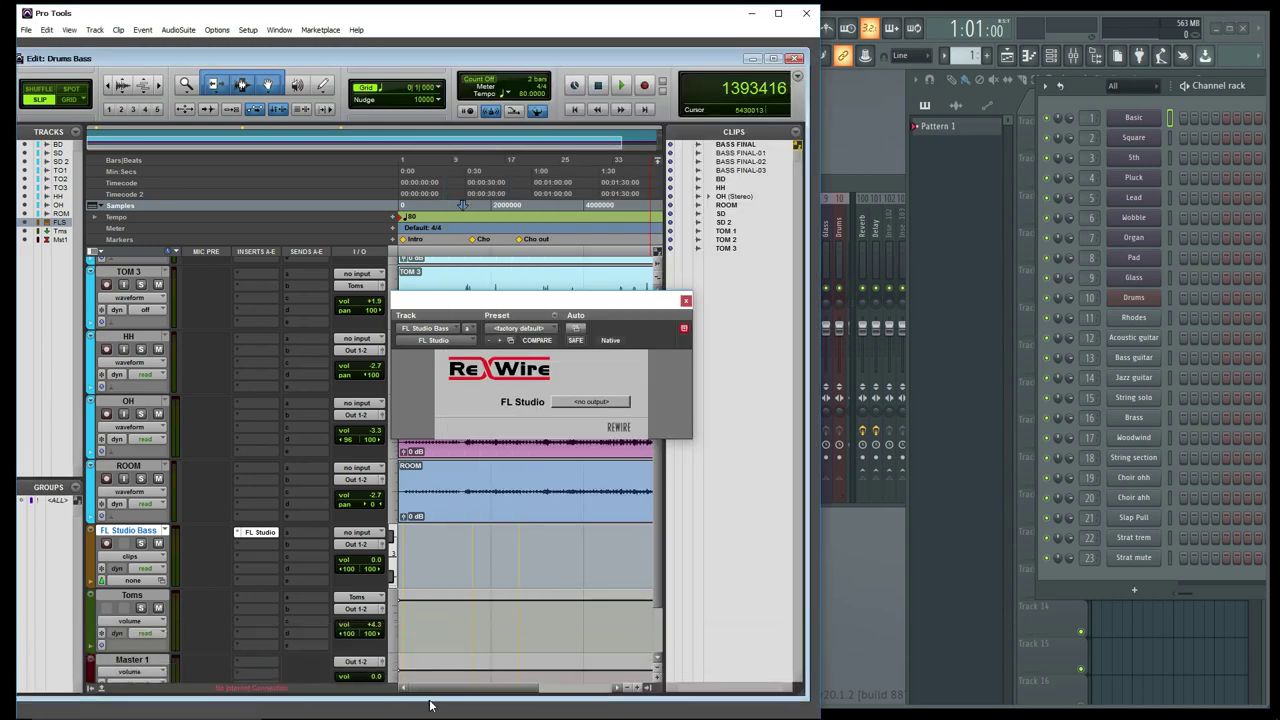
pyautogui.click(920, 607)
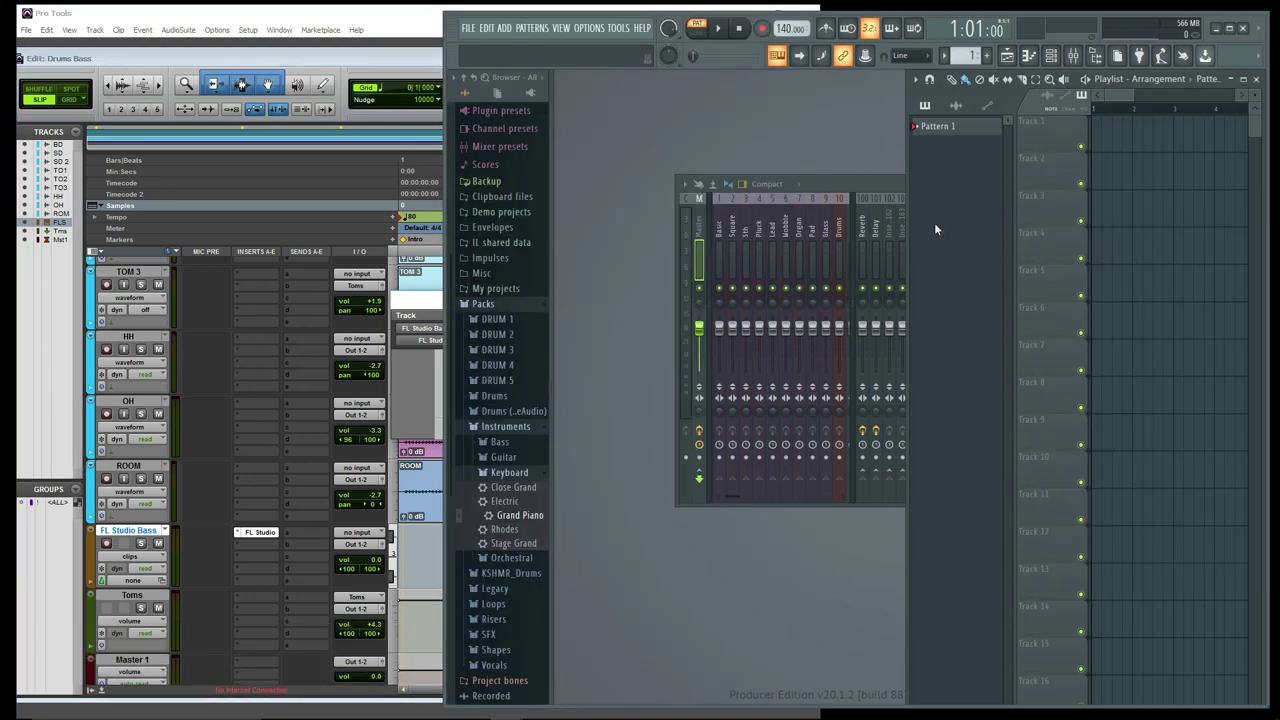
pyautogui.click(355, 8)
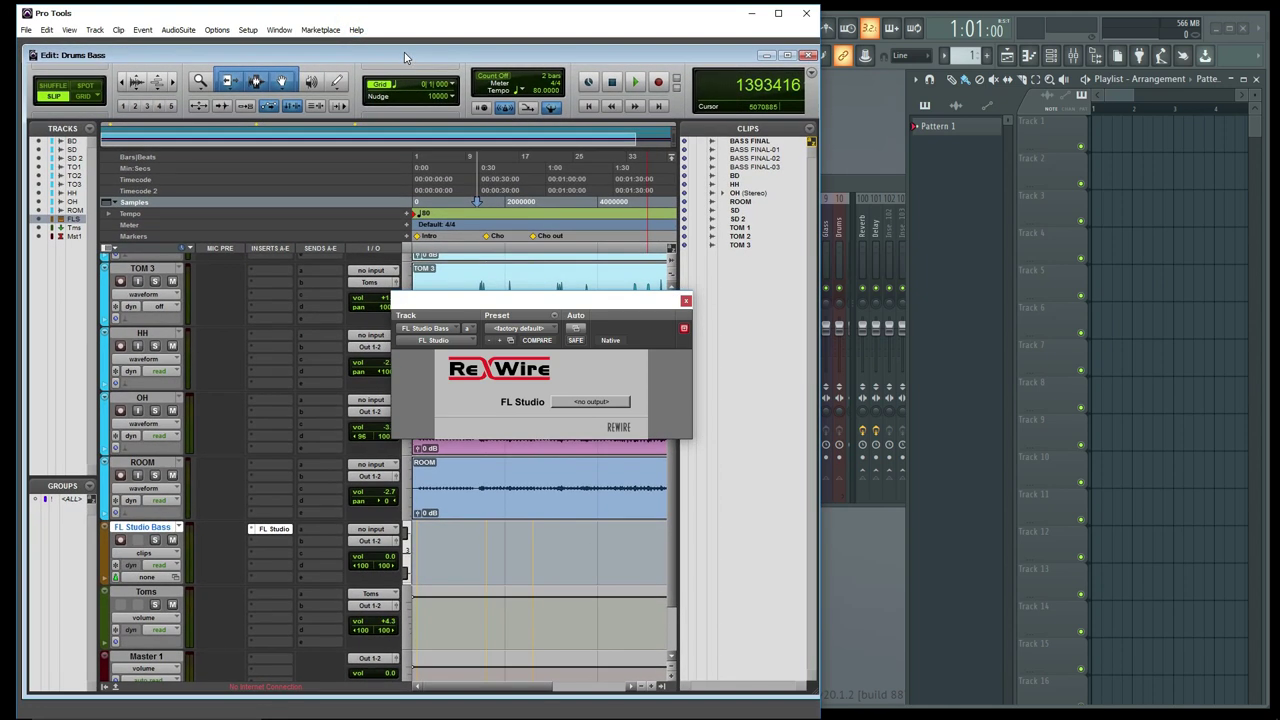
pyautogui.moveTo(392, 55); pyautogui.dragTo(388, 53)
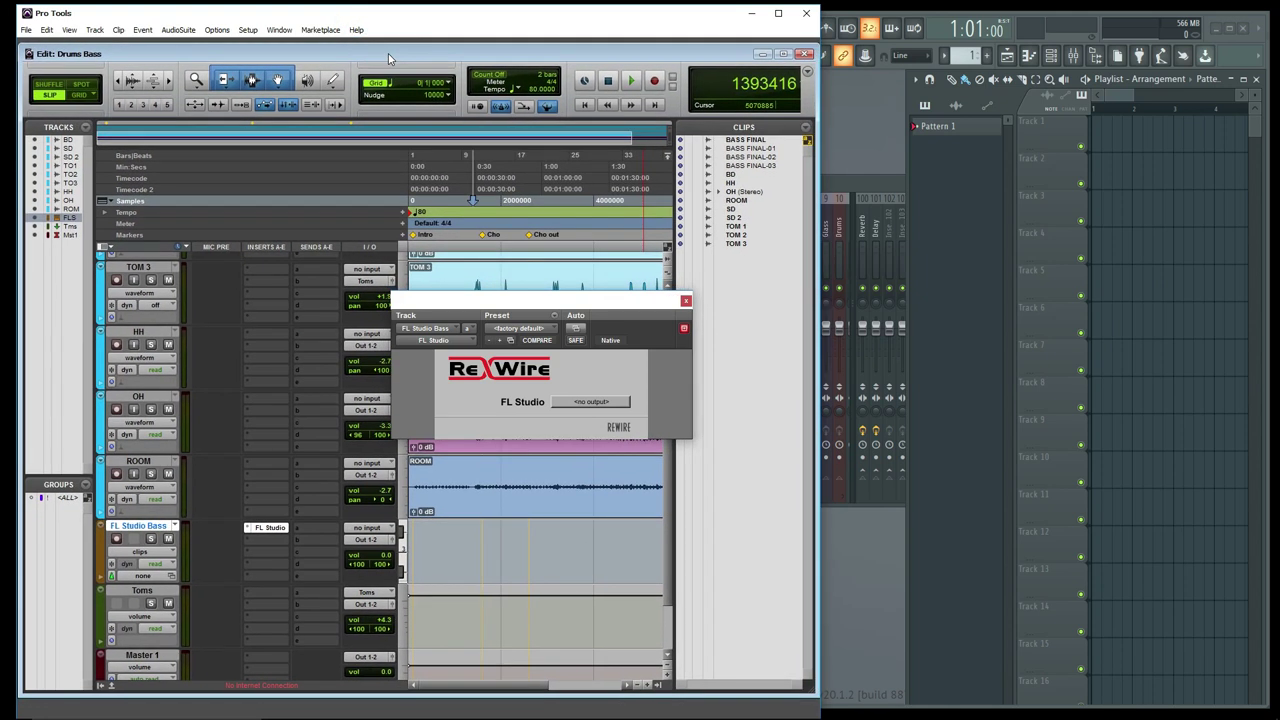
pyautogui.click(870, 186)
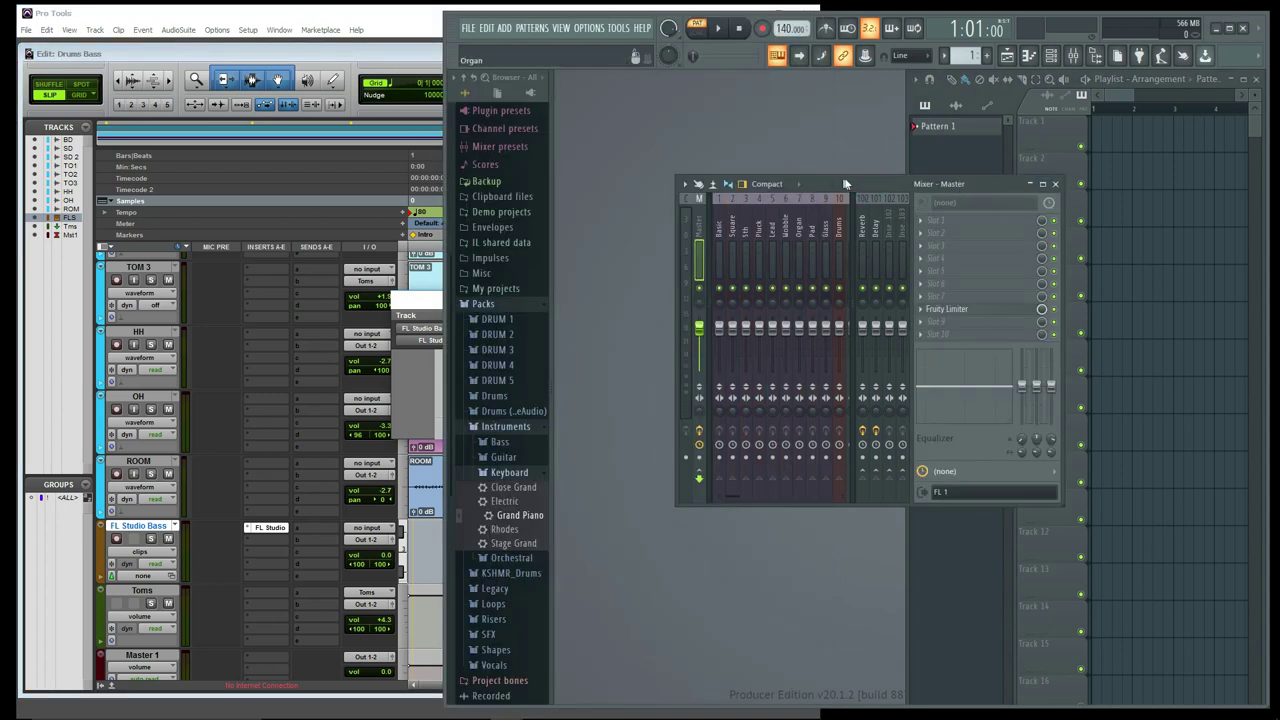
# Load the Classic 80 bass preset from the browser onto channel 1
pyautogui.moveTo(850, 183); pyautogui.dragTo(870, 184)
pyautogui.click(741, 234)
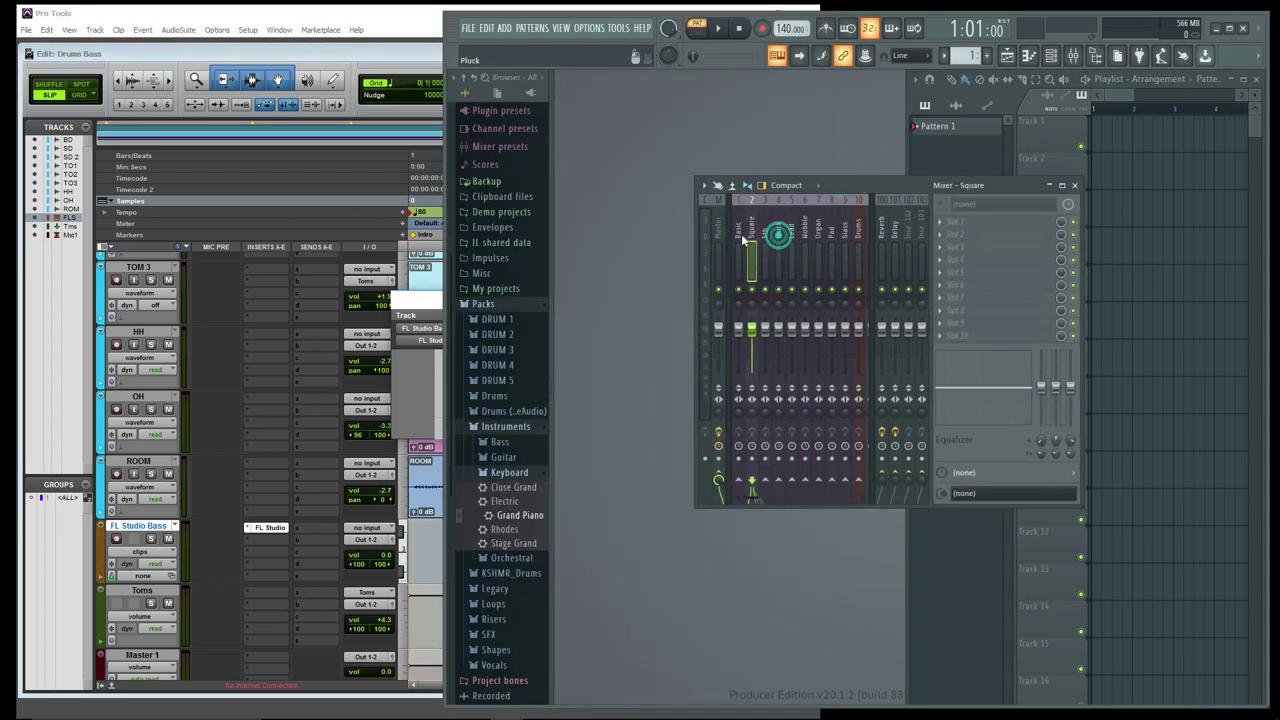
pyautogui.click(1050, 56)
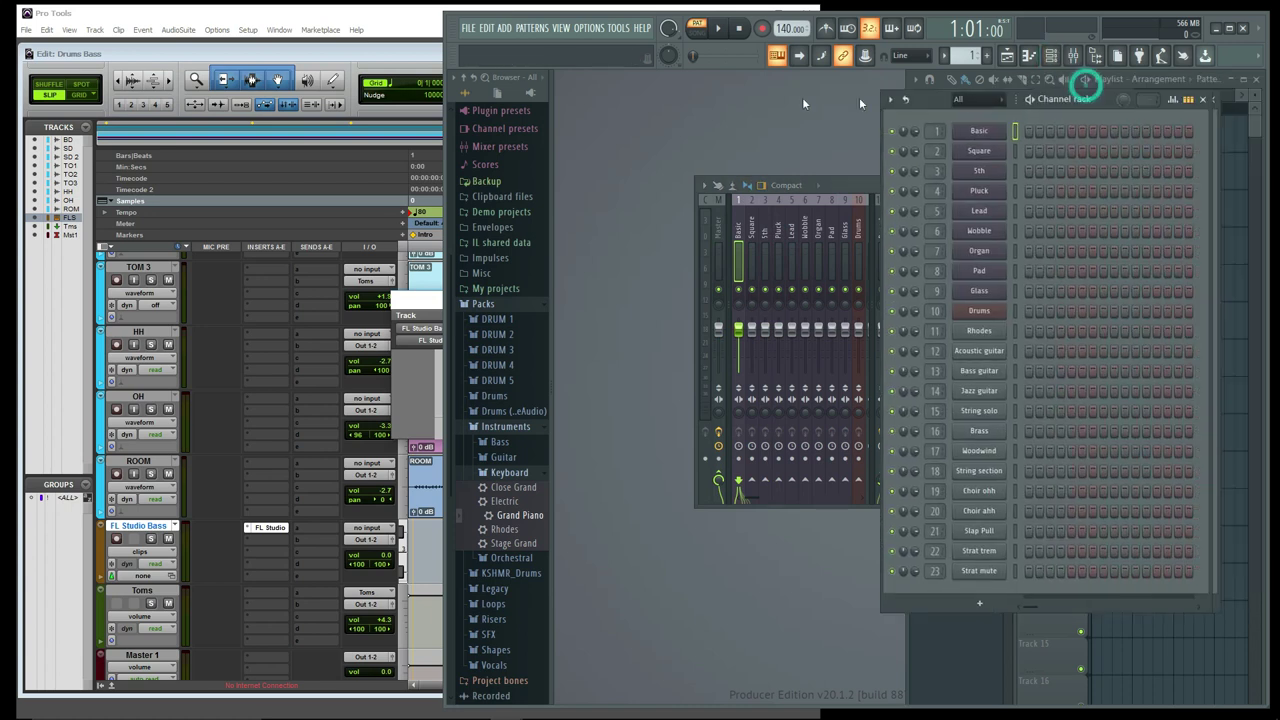
pyautogui.moveTo(1088, 88); pyautogui.dragTo(660, 108)
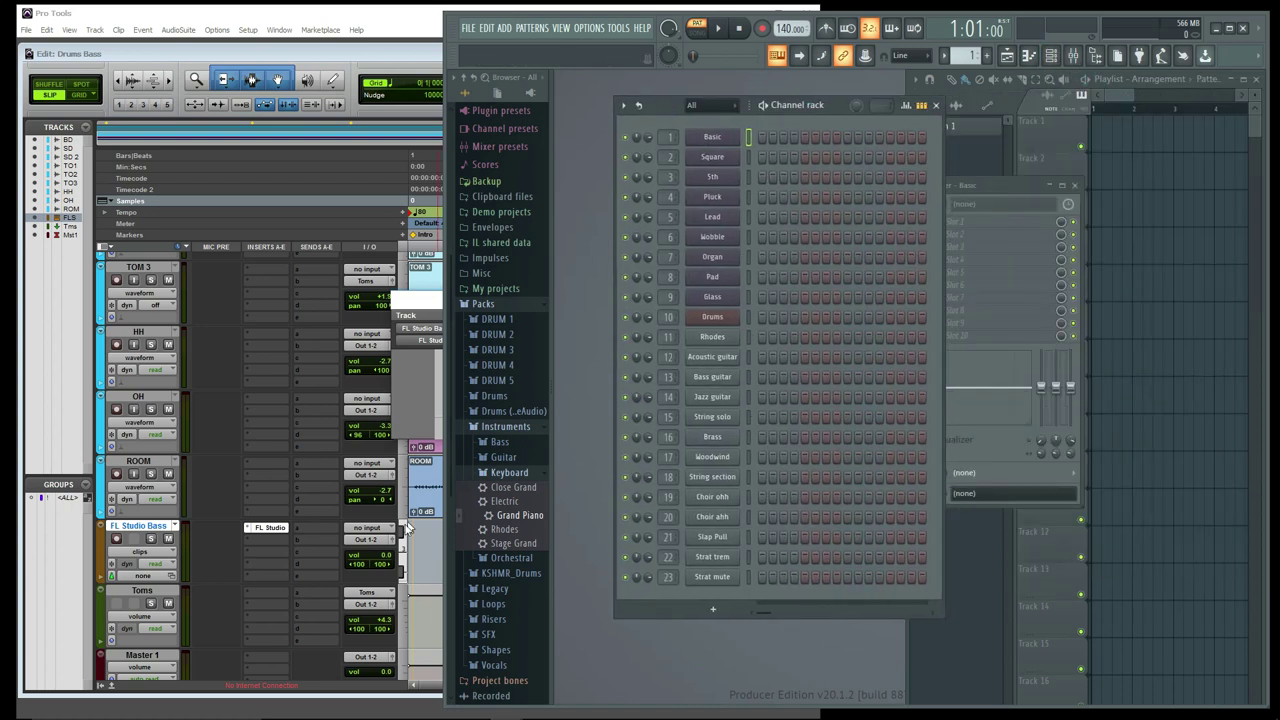
pyautogui.click(506, 473)
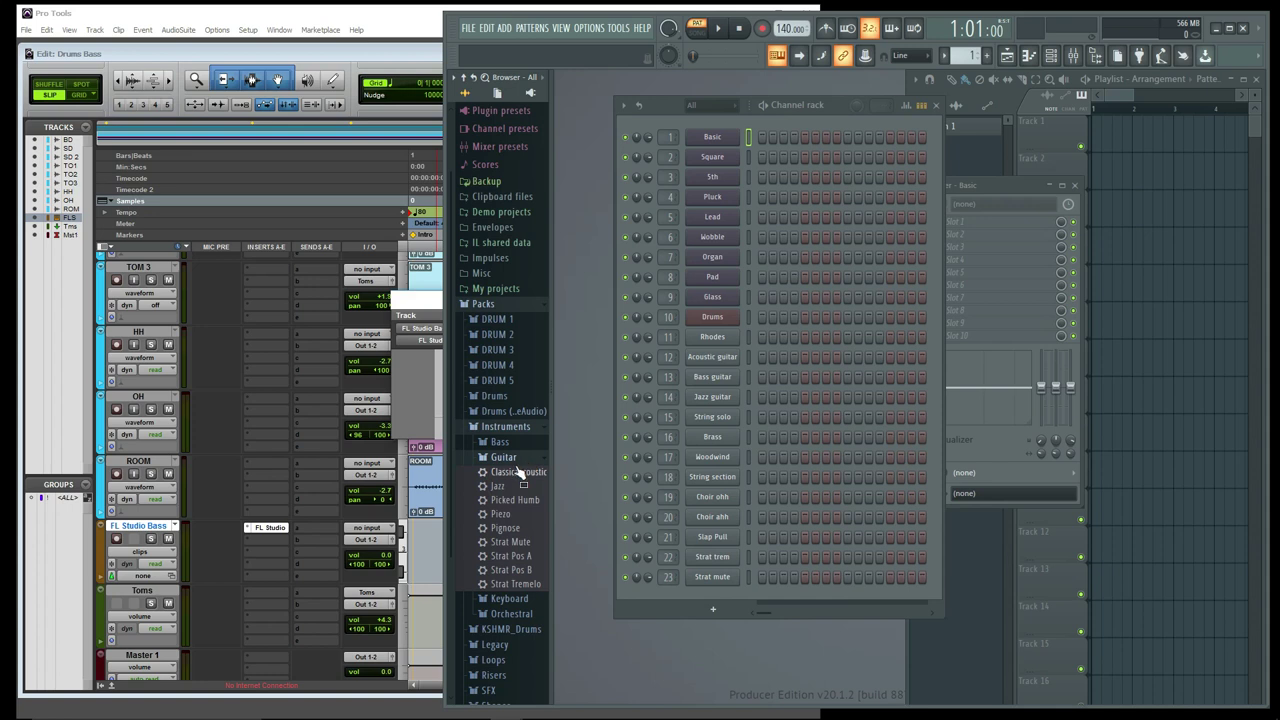
pyautogui.click(501, 487)
pyautogui.click(521, 458)
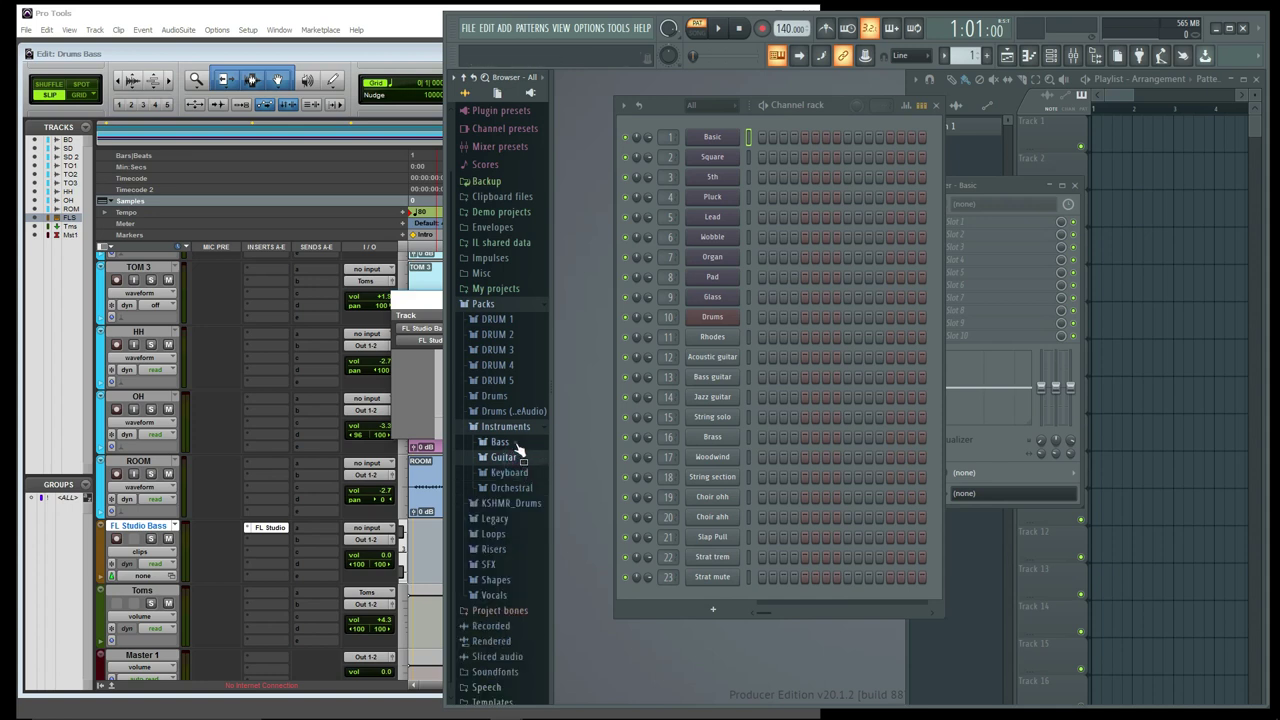
pyautogui.click(521, 442)
pyautogui.moveTo(512, 470); pyautogui.dragTo(712, 138)
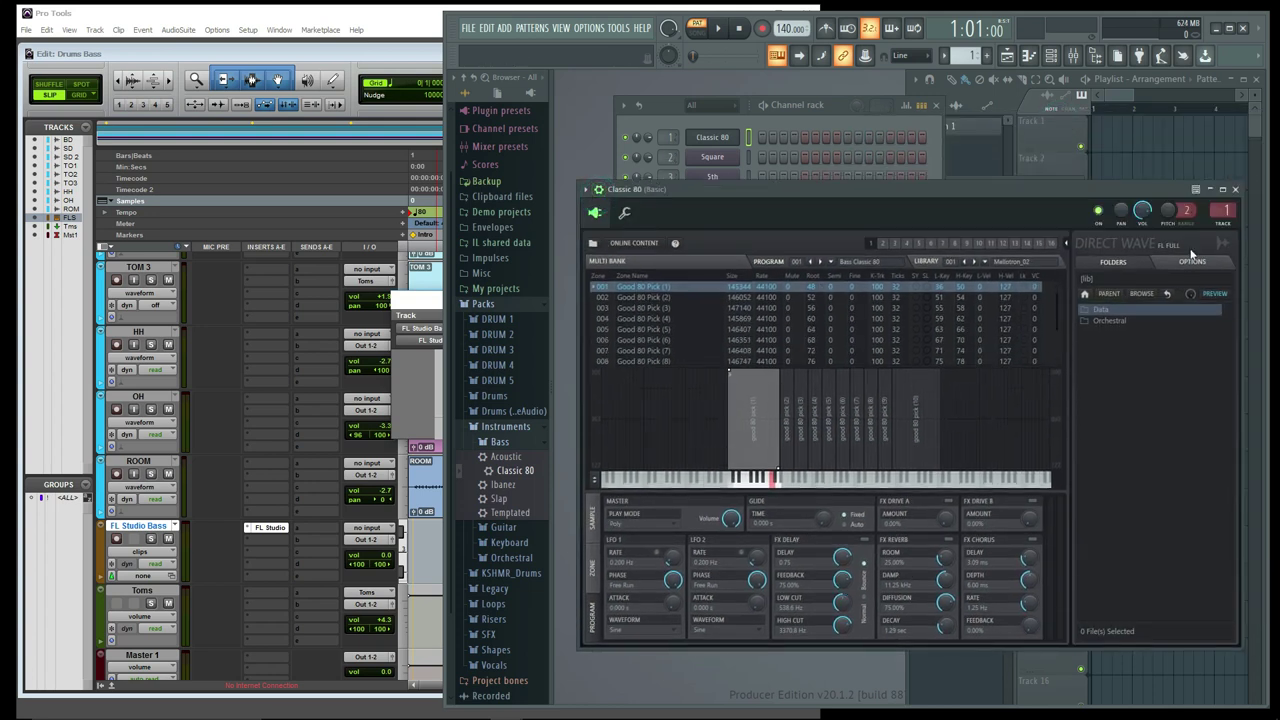
# Close the Classic 80 window and rename mixer insert 1 from Basic to Bass
pyautogui.moveTo(1222, 210); pyautogui.dragTo(1222, 222)
pyautogui.click(1236, 189)
pyautogui.click(1072, 55)
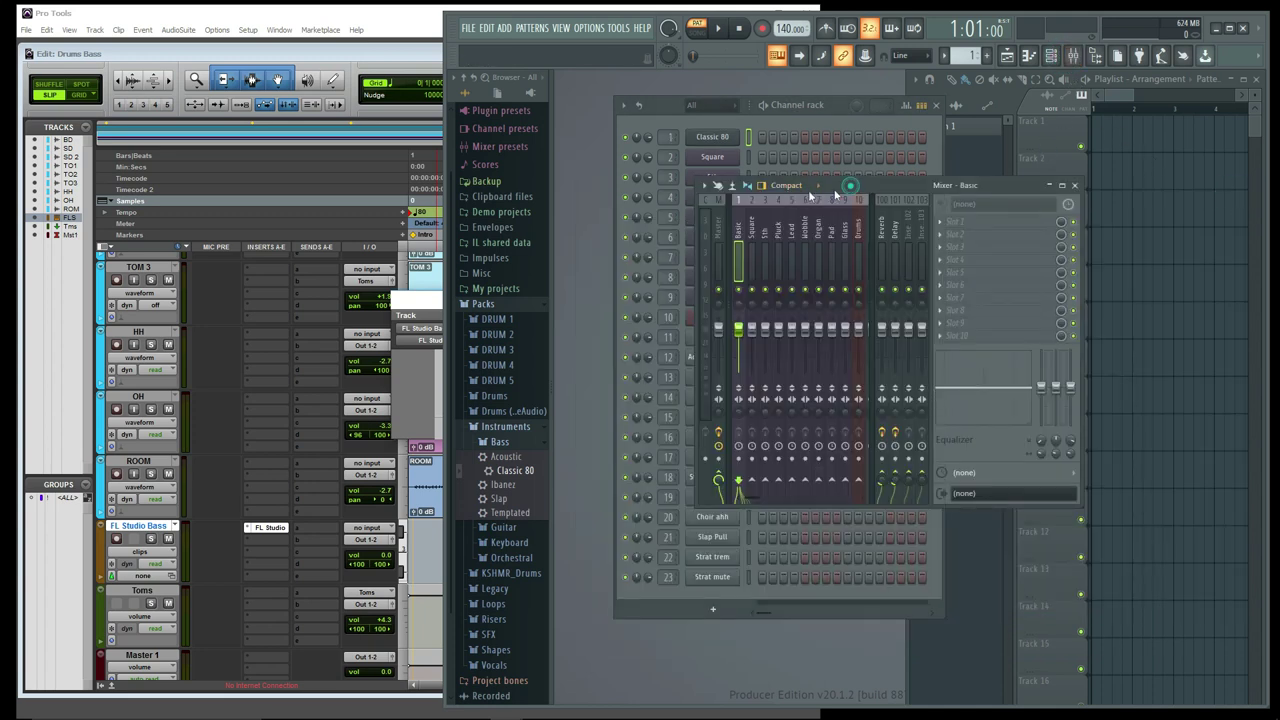
pyautogui.moveTo(810, 197); pyautogui.dragTo(708, 203)
pyautogui.rightClick(648, 212)
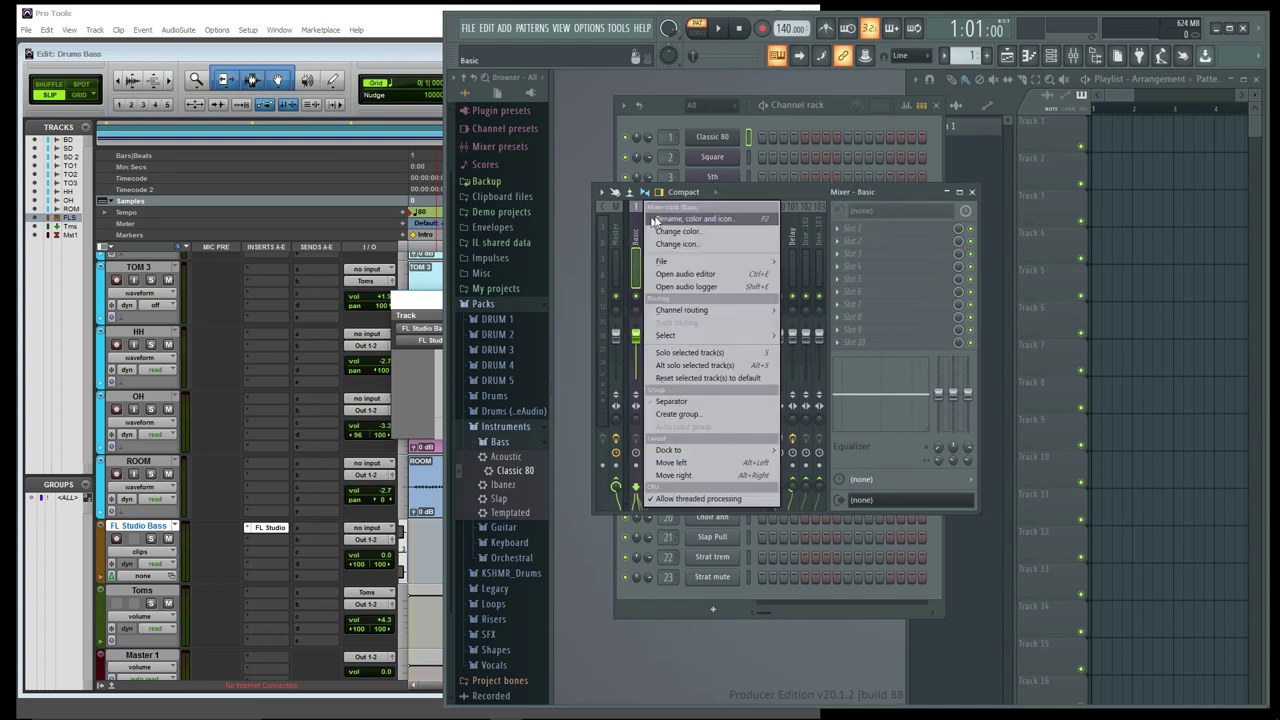
pyautogui.click(693, 218)
pyautogui.write('Bass')
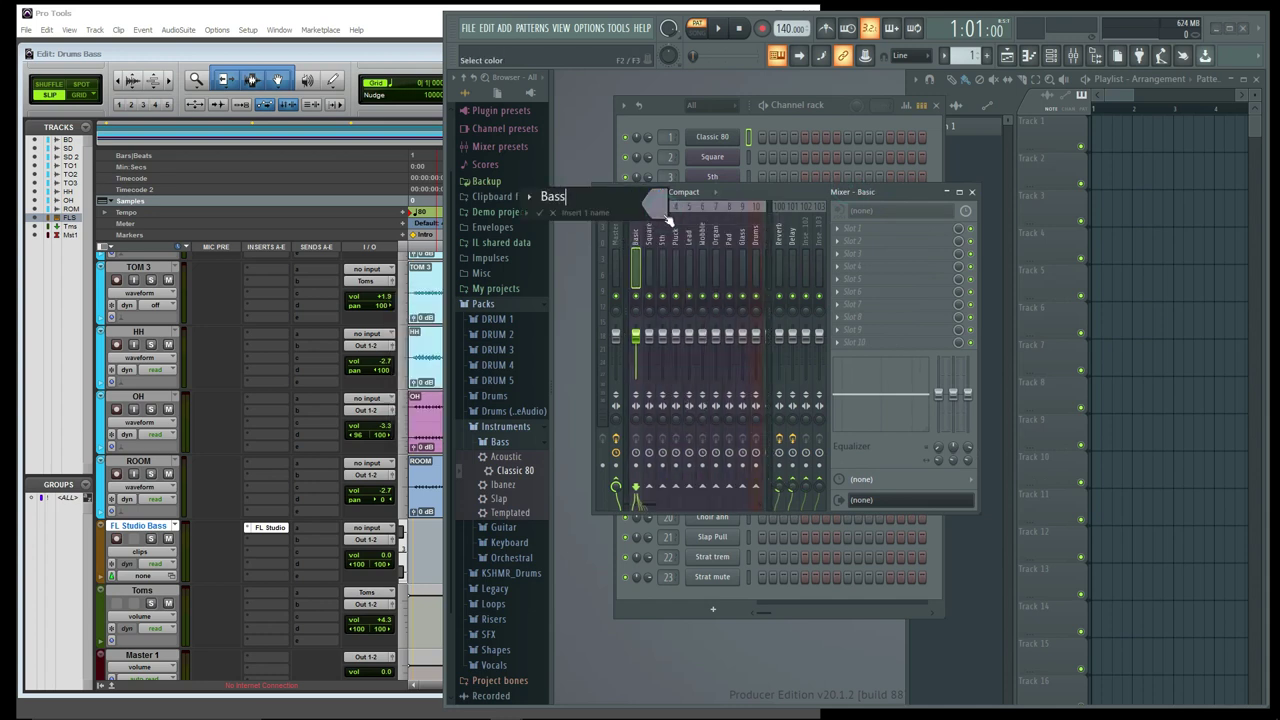
pyautogui.press('Return')
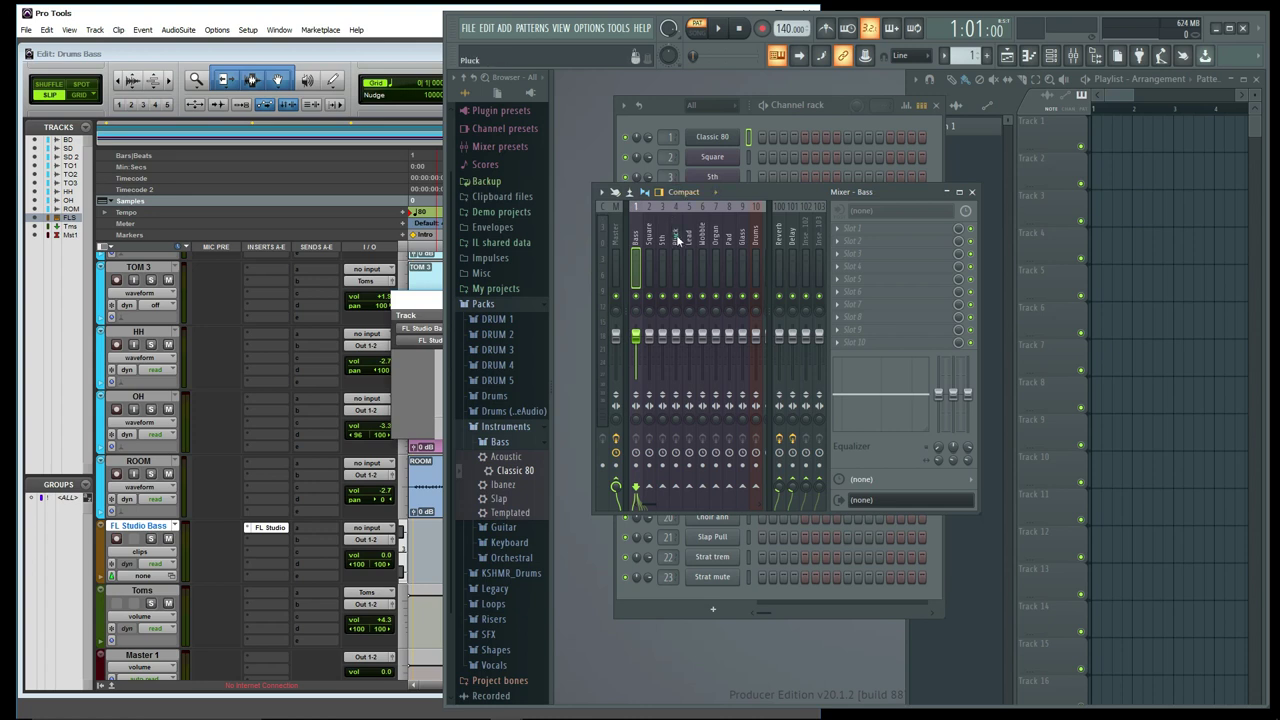
# Route the Bass mixer track's output to FL 1 and return to Pro Tools
pyautogui.click(615, 240)
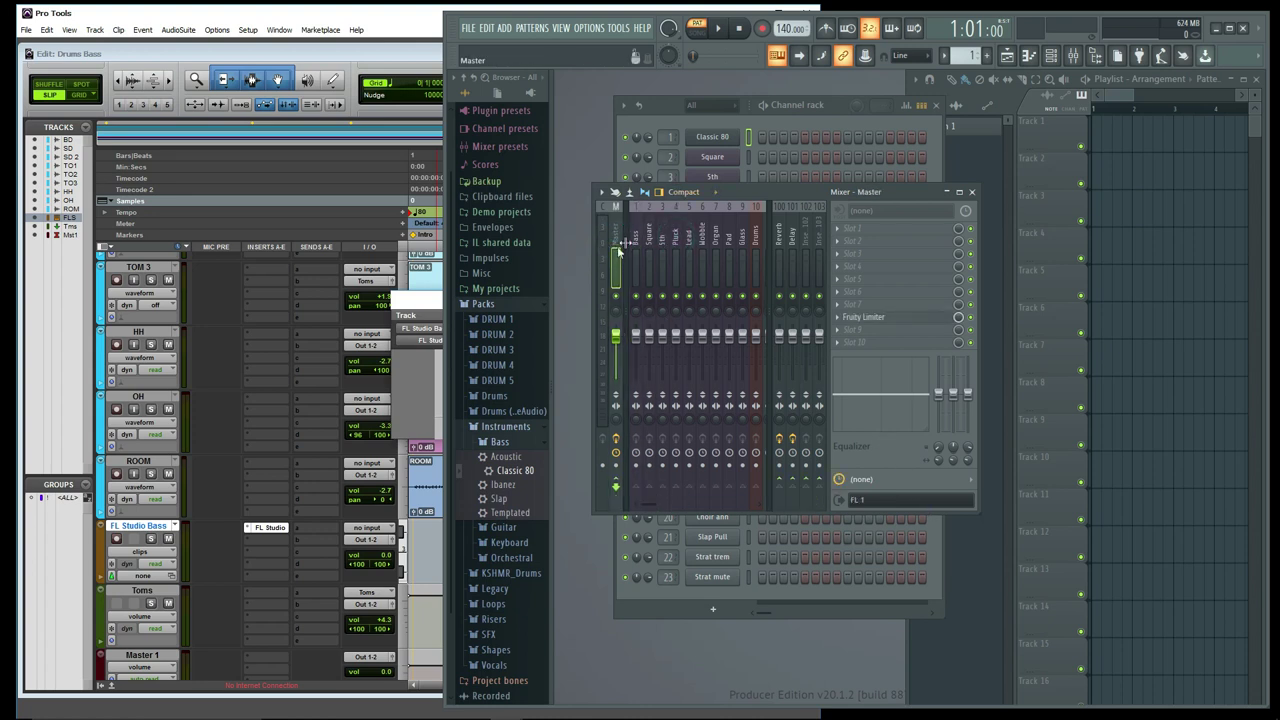
pyautogui.click(655, 232)
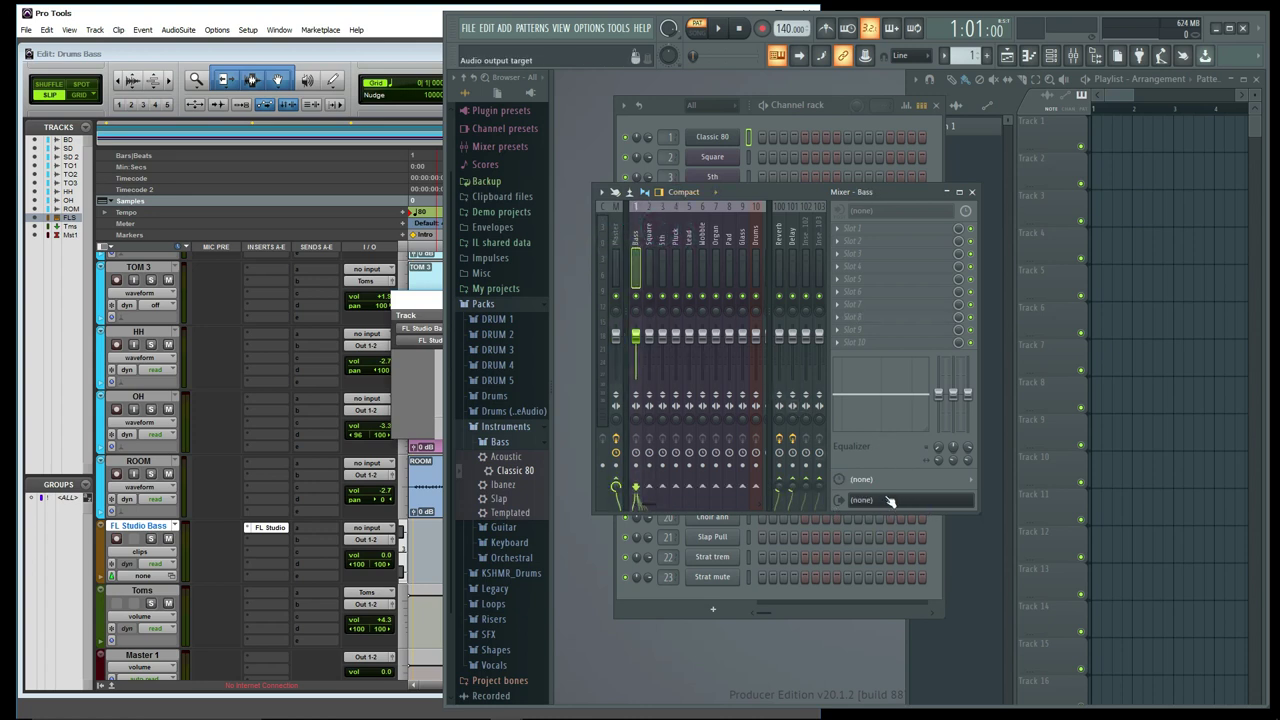
pyautogui.moveTo(978, 515); pyautogui.dragTo(1192, 520)
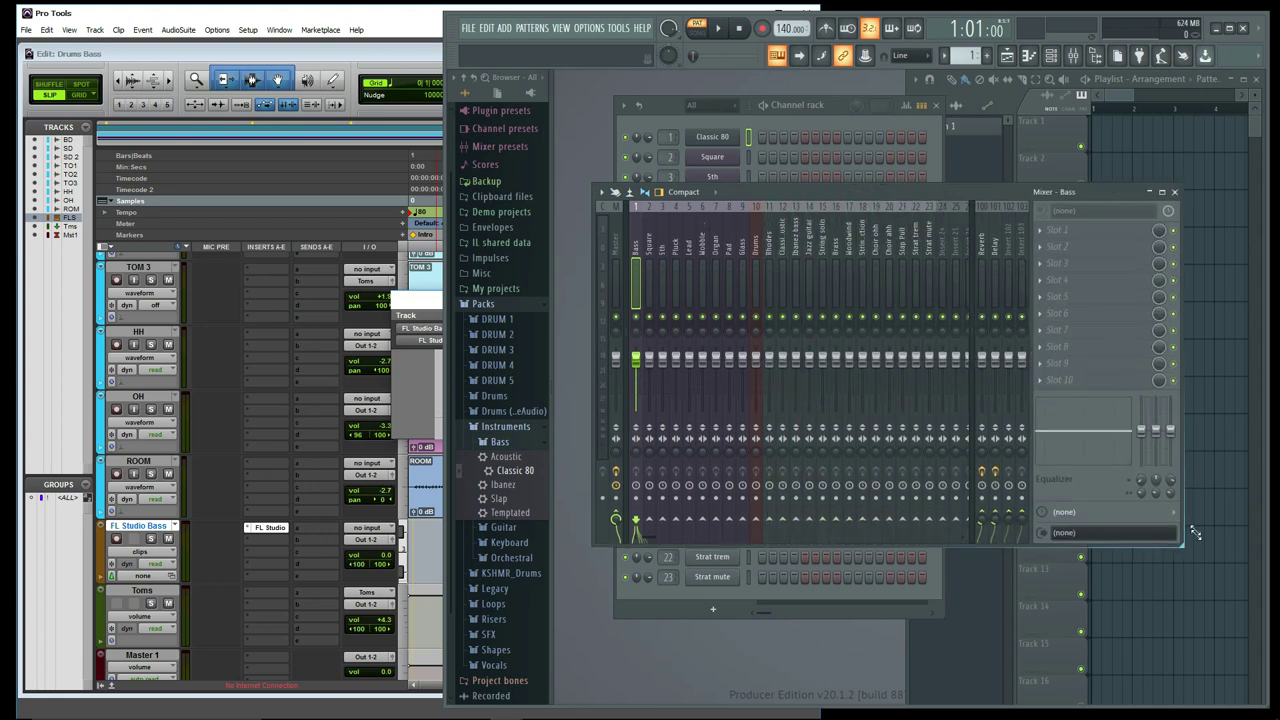
pyautogui.click(649, 255)
pyautogui.moveTo(649, 255)
pyautogui.mouseDown()
pyautogui.moveTo(676, 250)
pyautogui.moveTo(631, 257)
pyautogui.mouseUp()
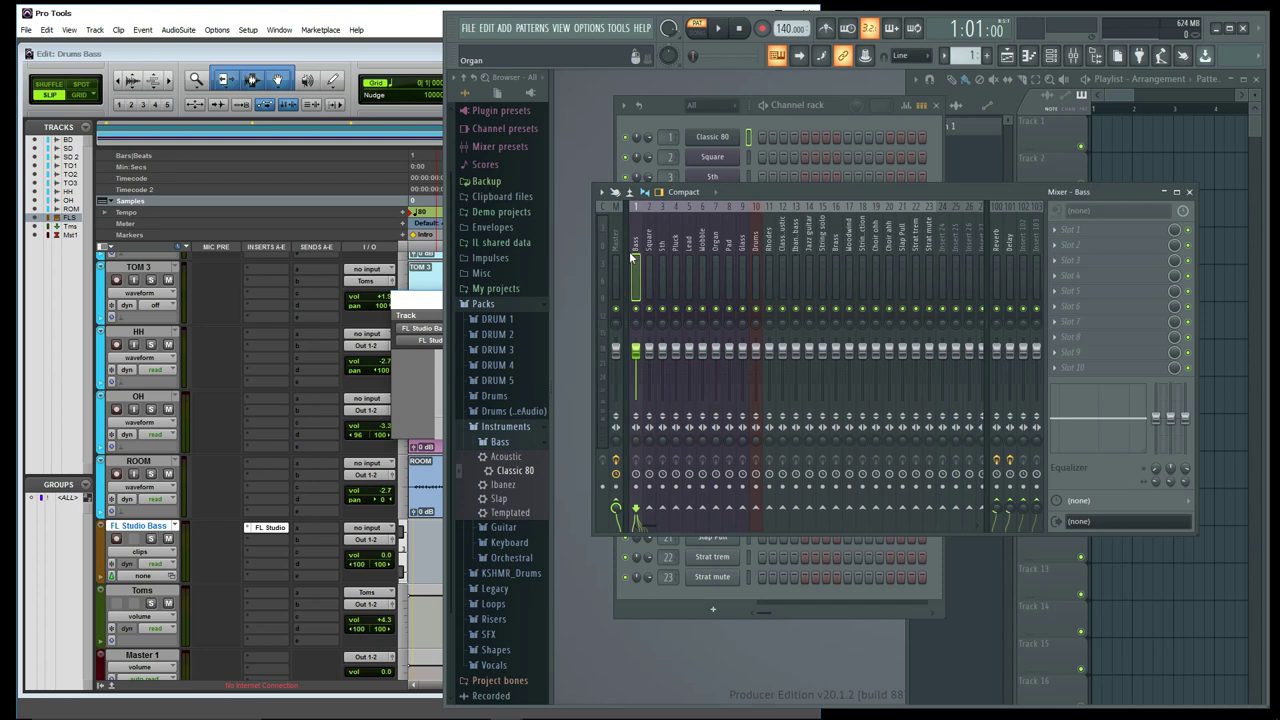
pyautogui.click(1085, 521)
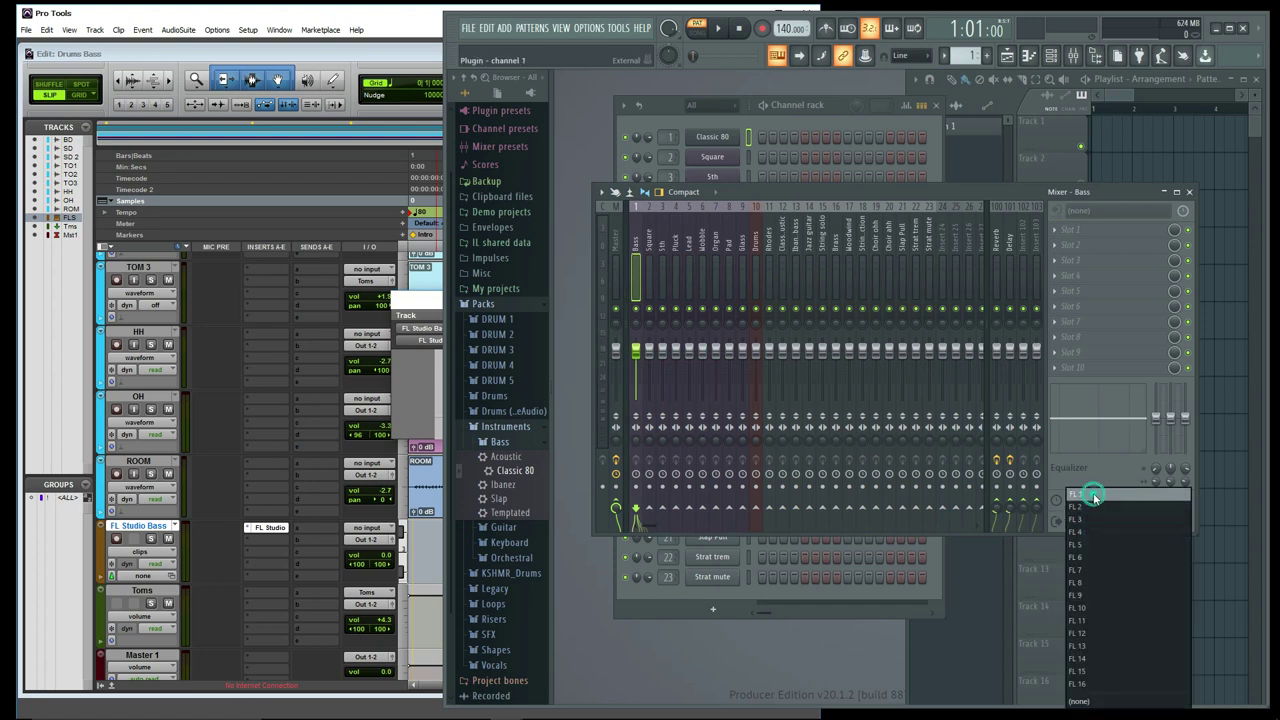
pyautogui.click(1100, 495)
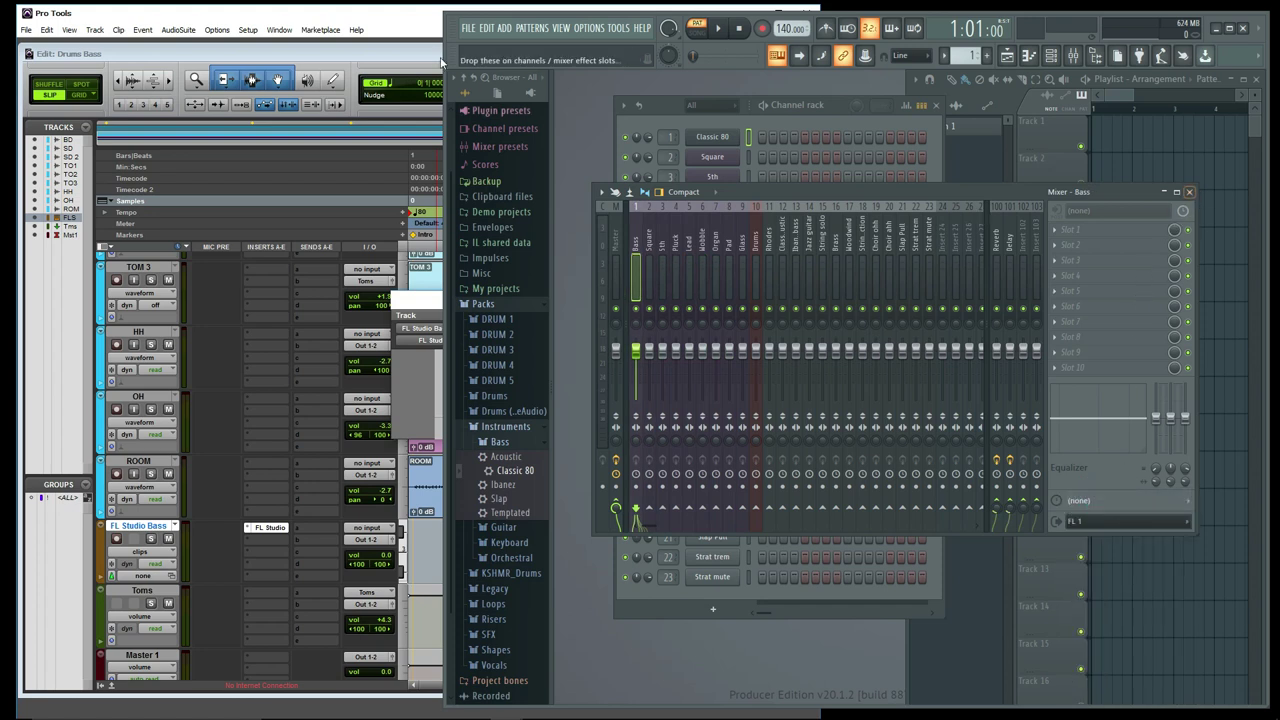
pyautogui.click(358, 8)
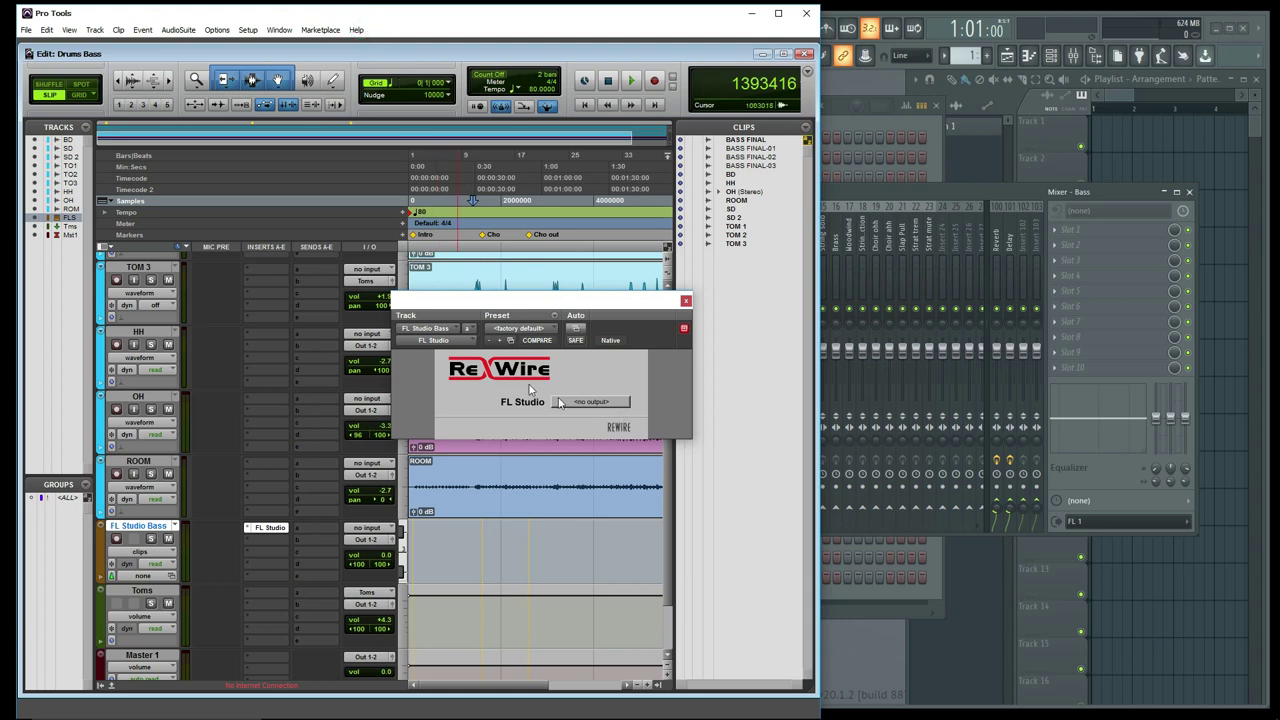
# Set the ReWire plug-in input to FL 1 Left - FL 1 Right and maximize Pro Tools
pyautogui.click(593, 406)
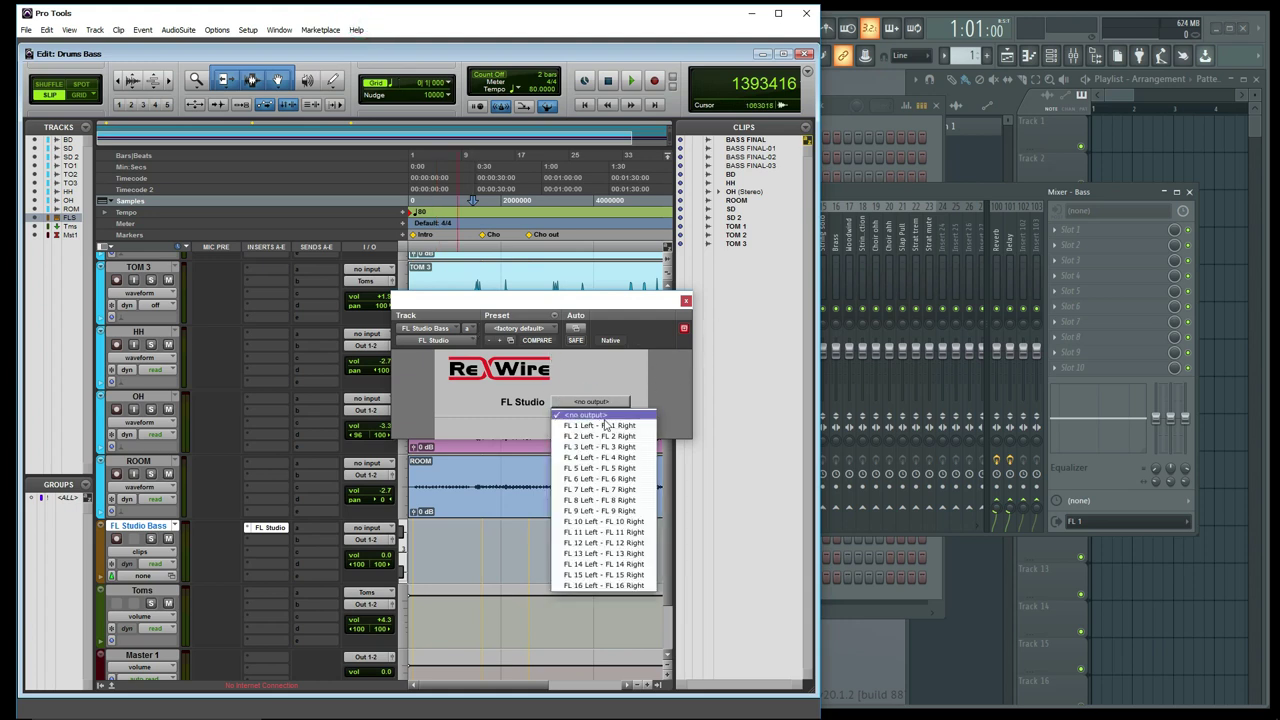
pyautogui.click(607, 425)
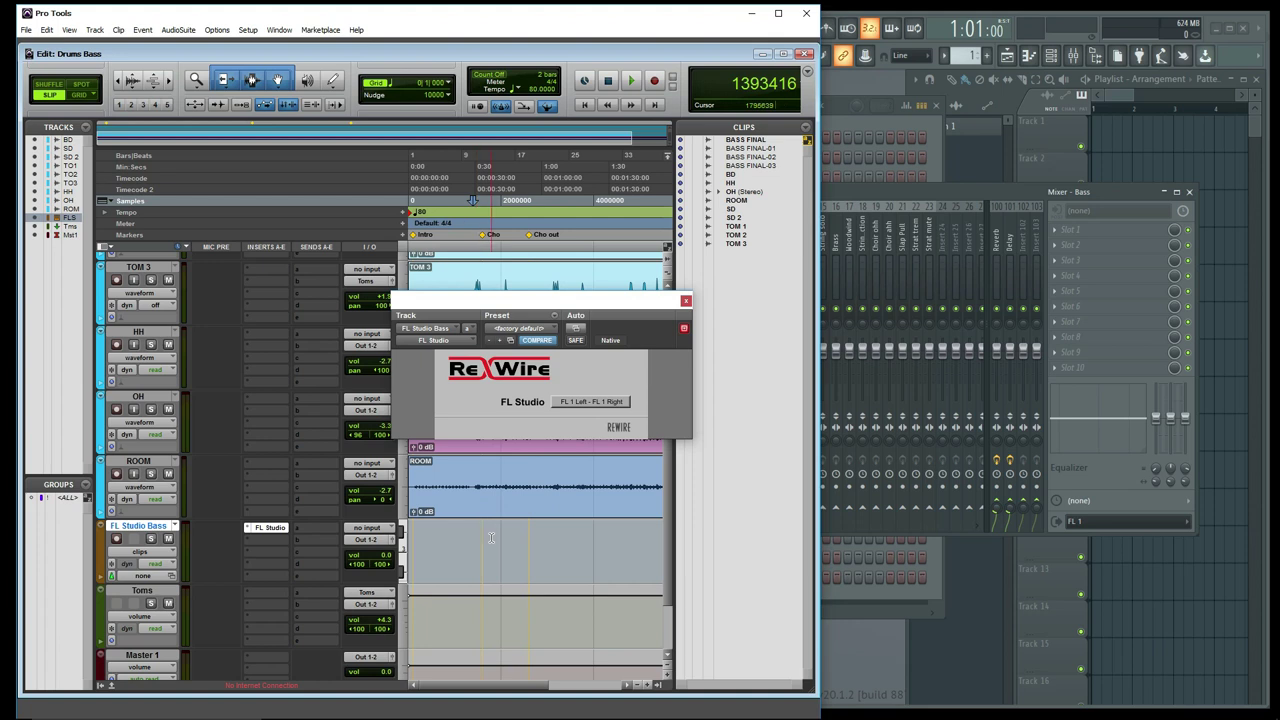
pyautogui.click(778, 13)
# Maximize the Edit window, move the ReWire panel aside, and switch to the Mix window
pyautogui.click(768, 45)
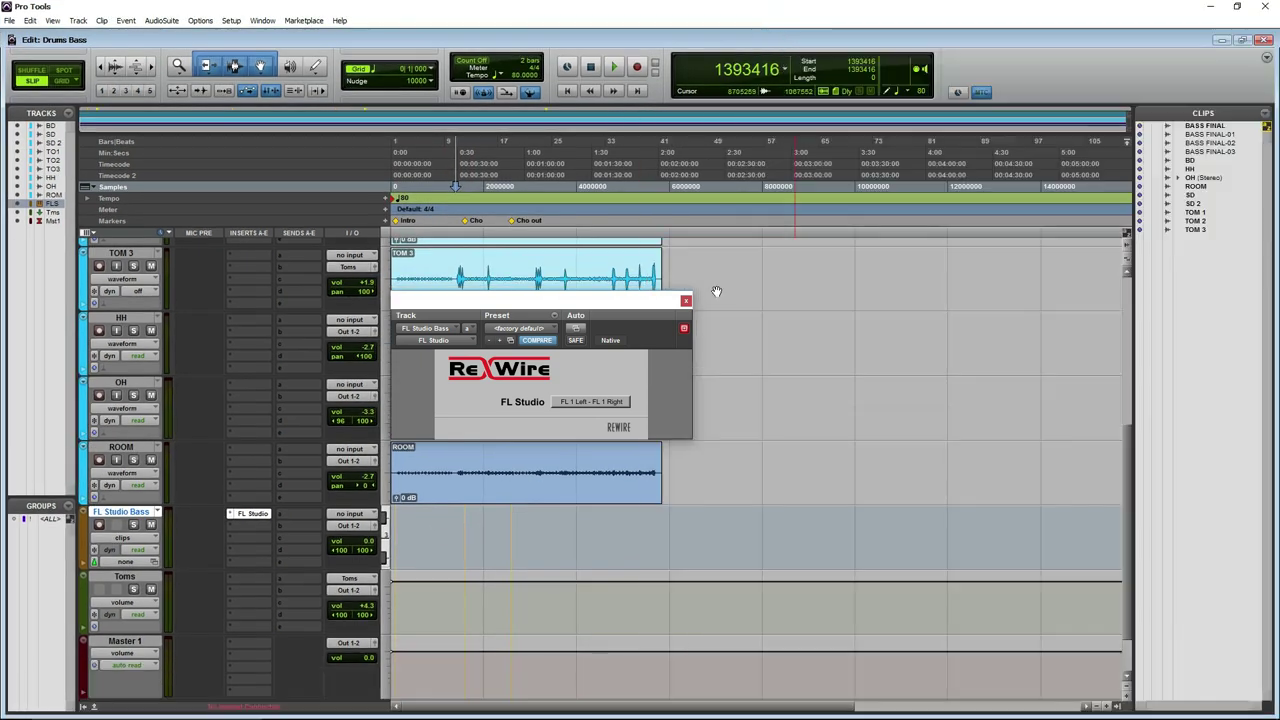
pyautogui.moveTo(613, 300); pyautogui.dragTo(931, 206)
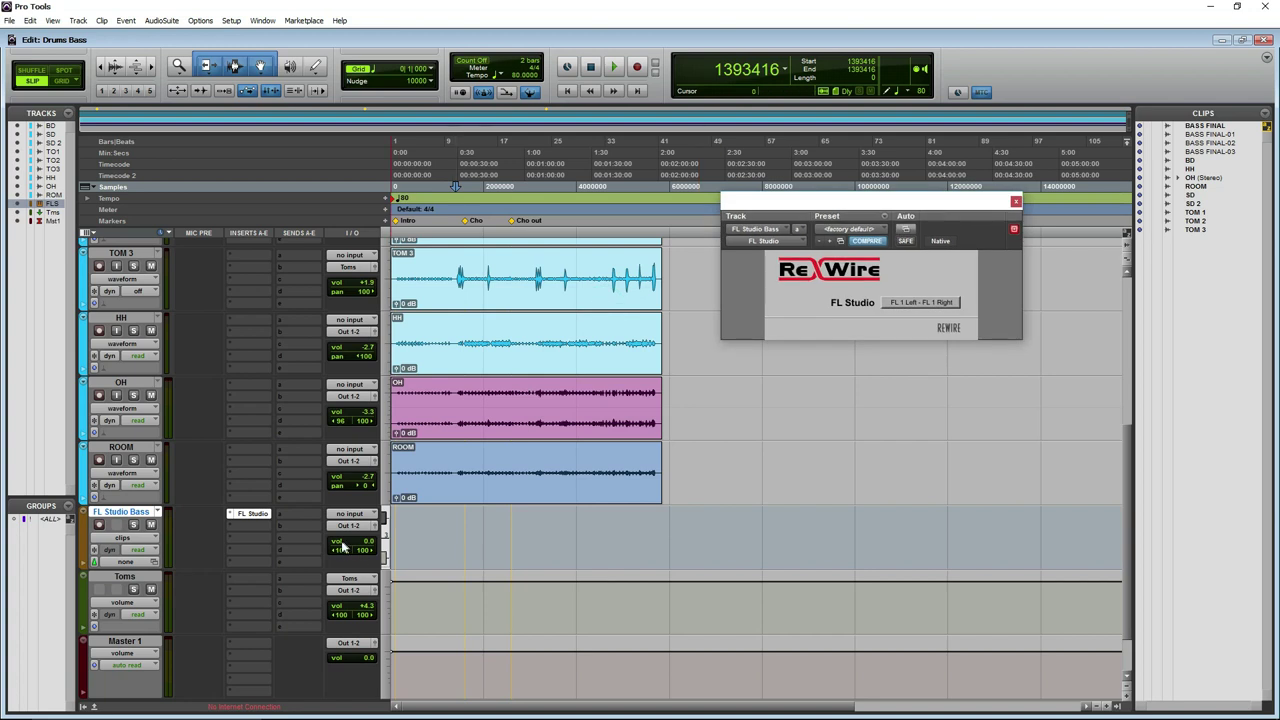
pyautogui.click(92, 706)
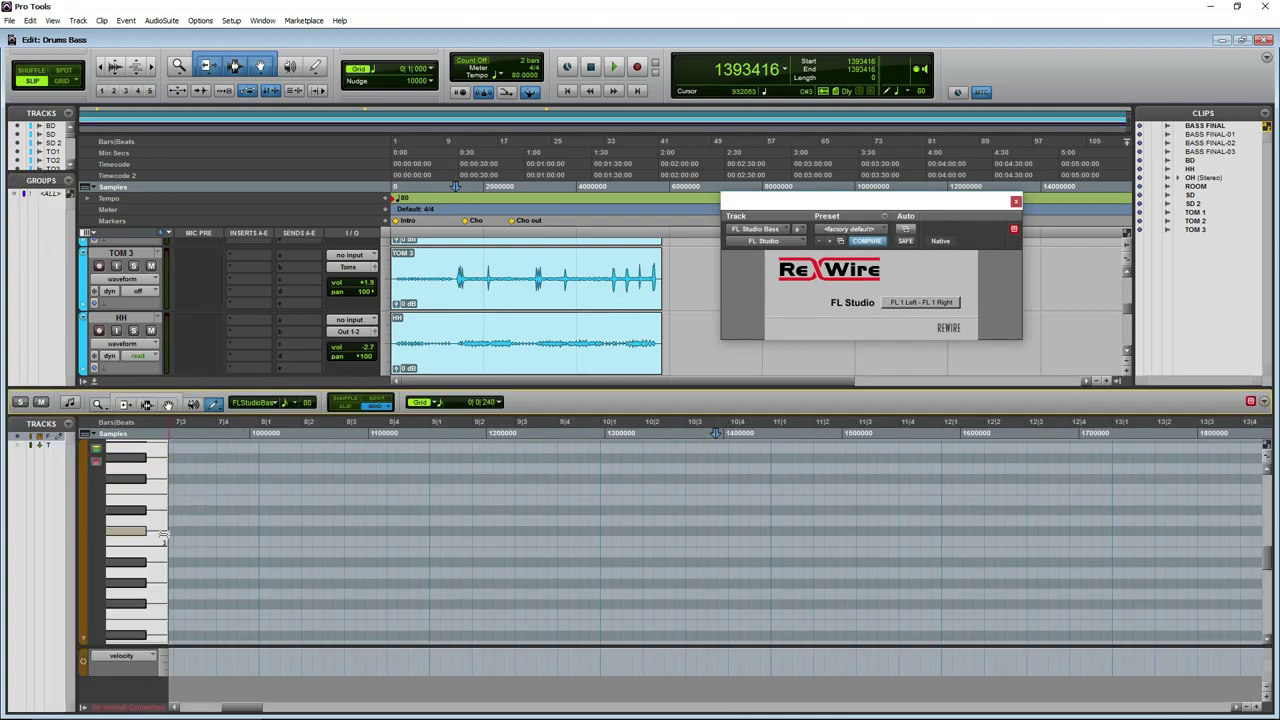
pyautogui.moveTo(801, 212); pyautogui.dragTo(897, 200)
pyautogui.click(262, 20)
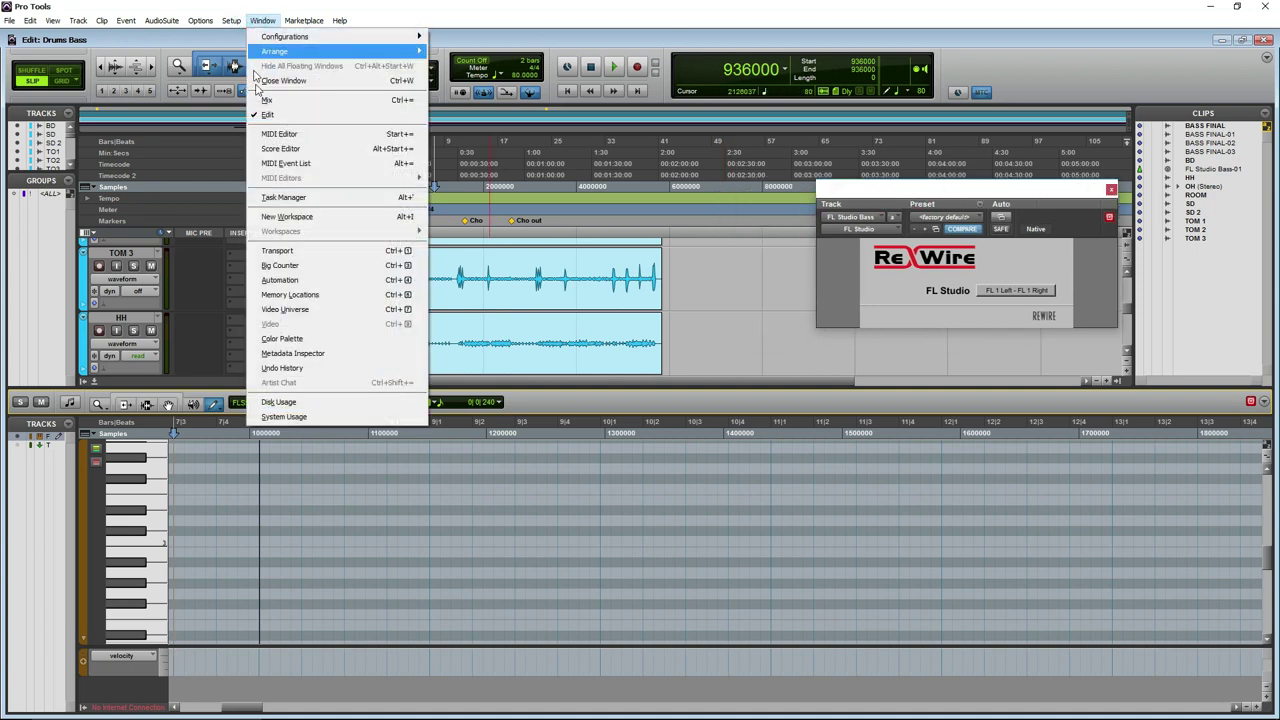
pyautogui.click(268, 99)
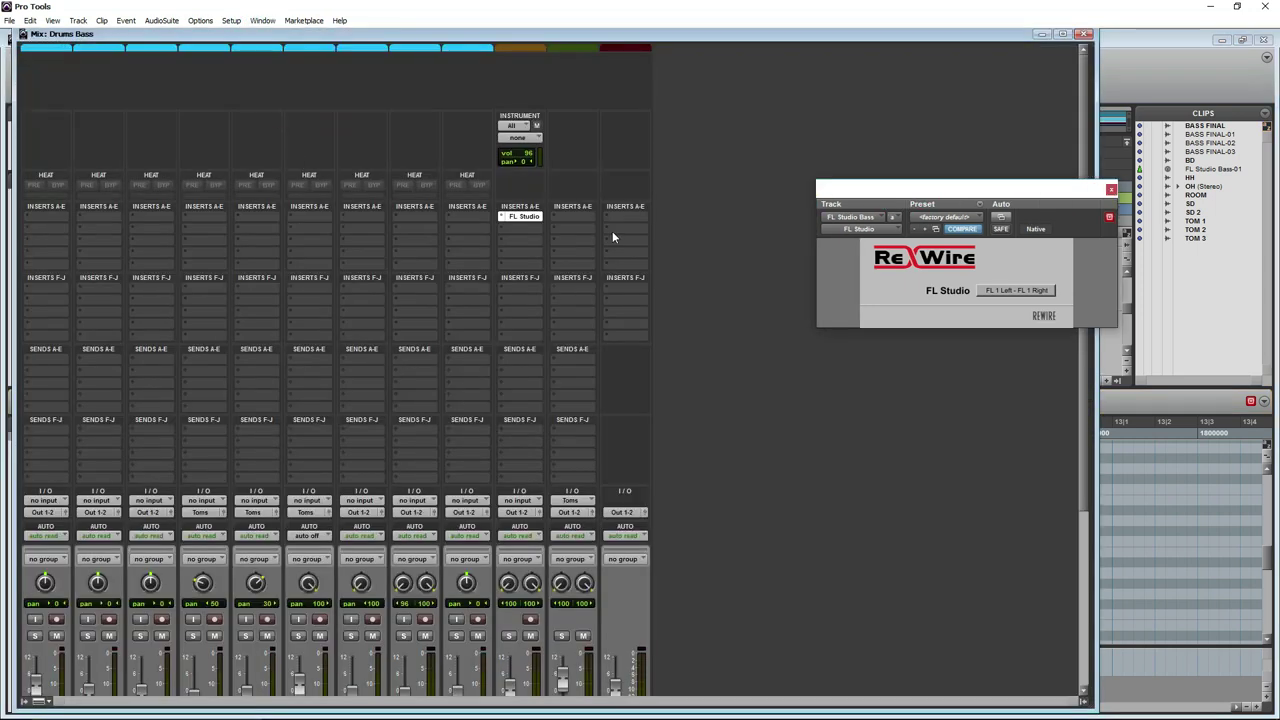
# Show the mixer's Instruments row and set FL Studio Bass MIDI output to Classic 80-1
pyautogui.scroll(-4, 620, 377)
pyautogui.scroll(-1, 754, 428)
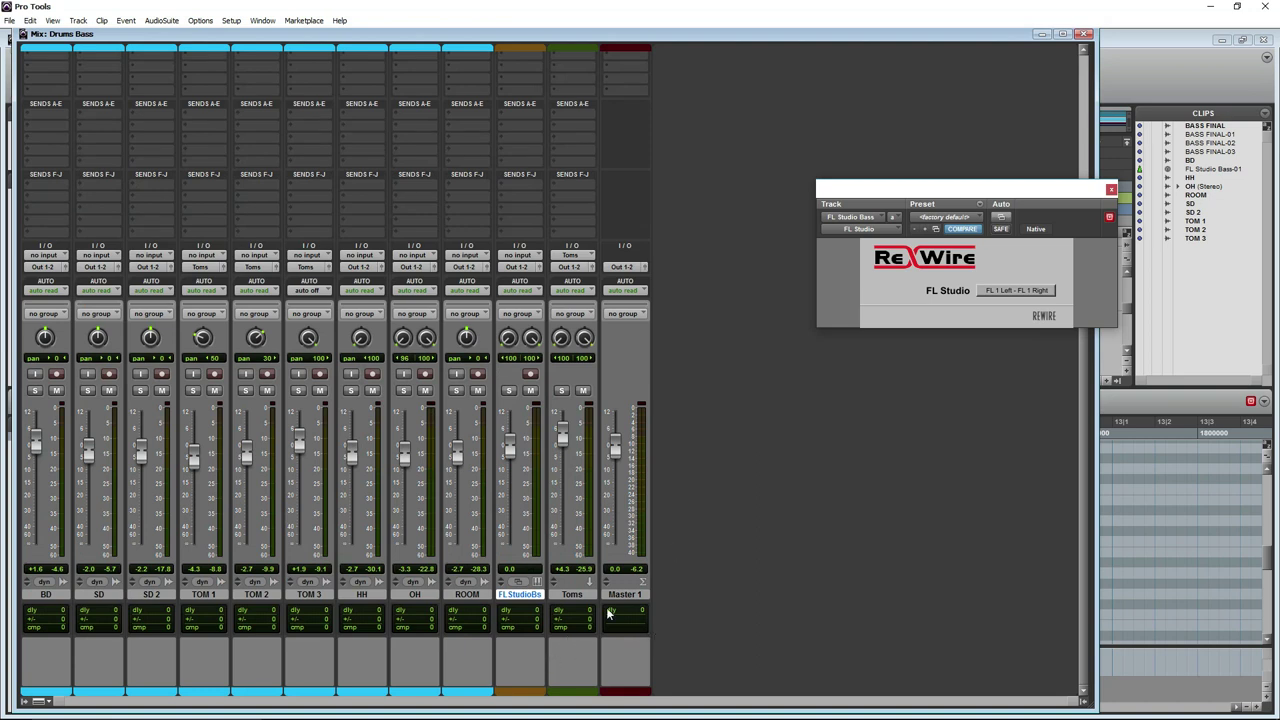
pyautogui.scroll(4, 512, 500)
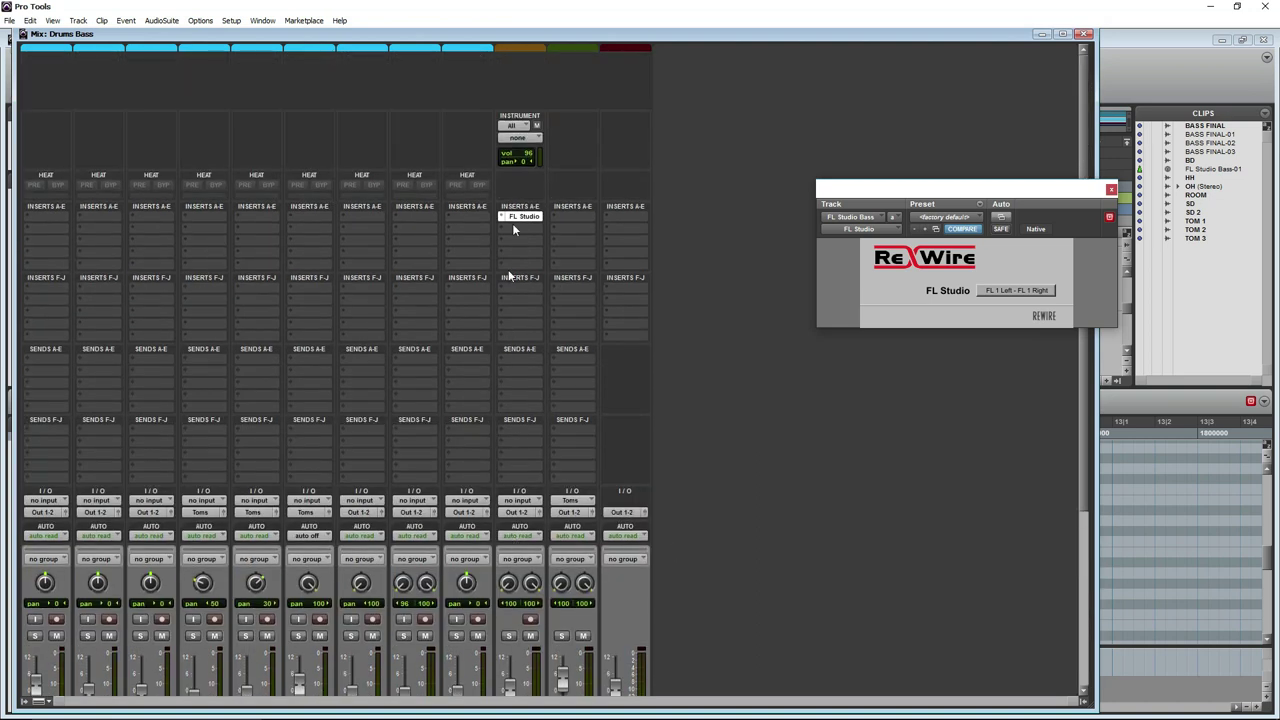
pyautogui.click(52, 19)
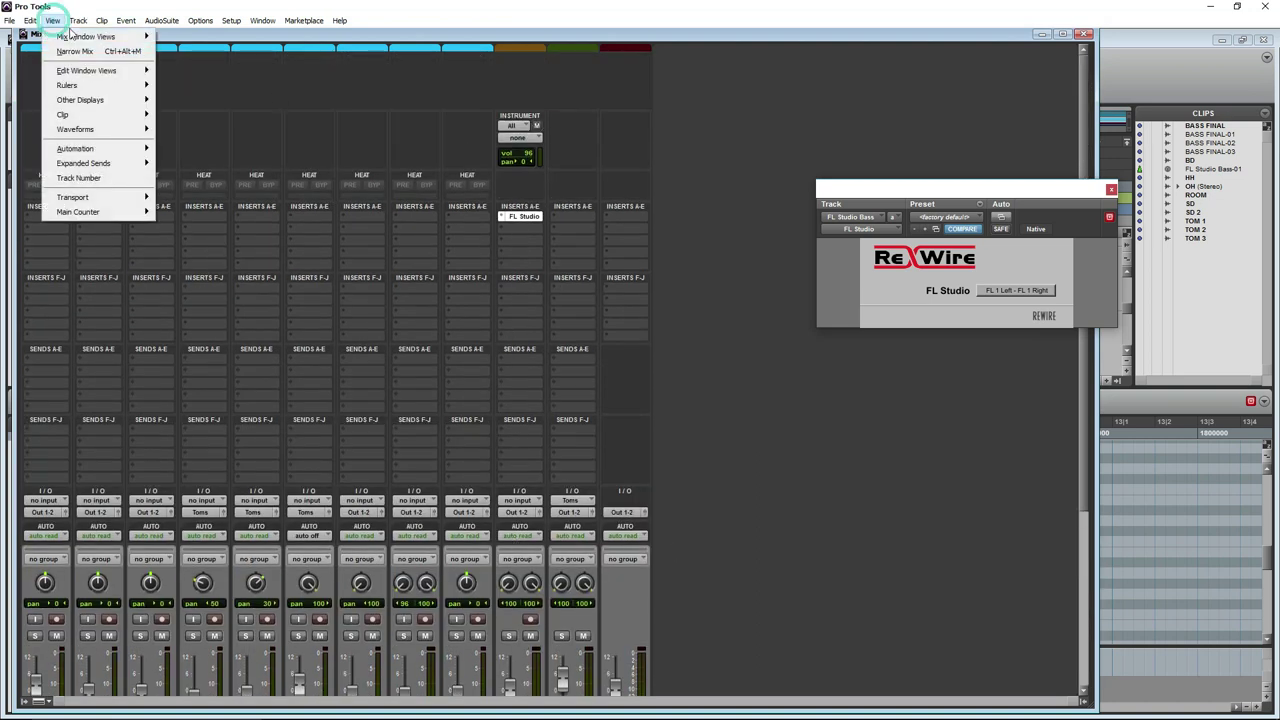
pyautogui.click(76, 20)
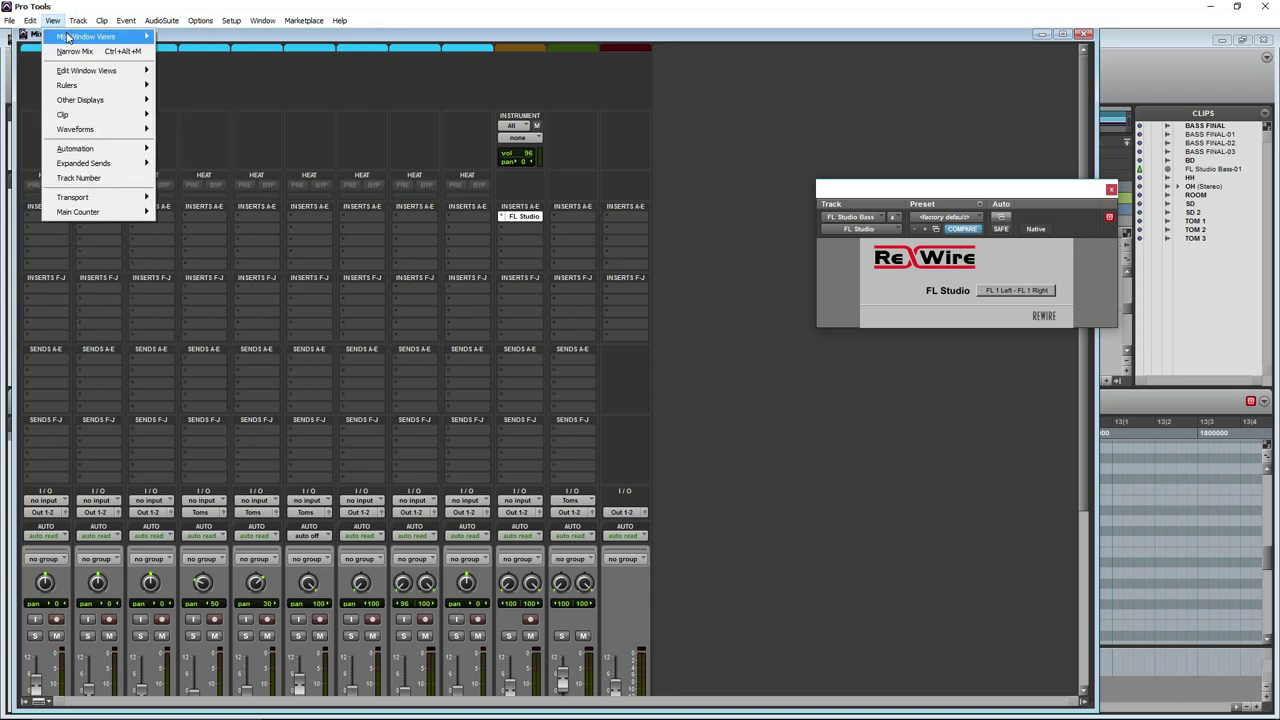
pyautogui.click(181, 42)
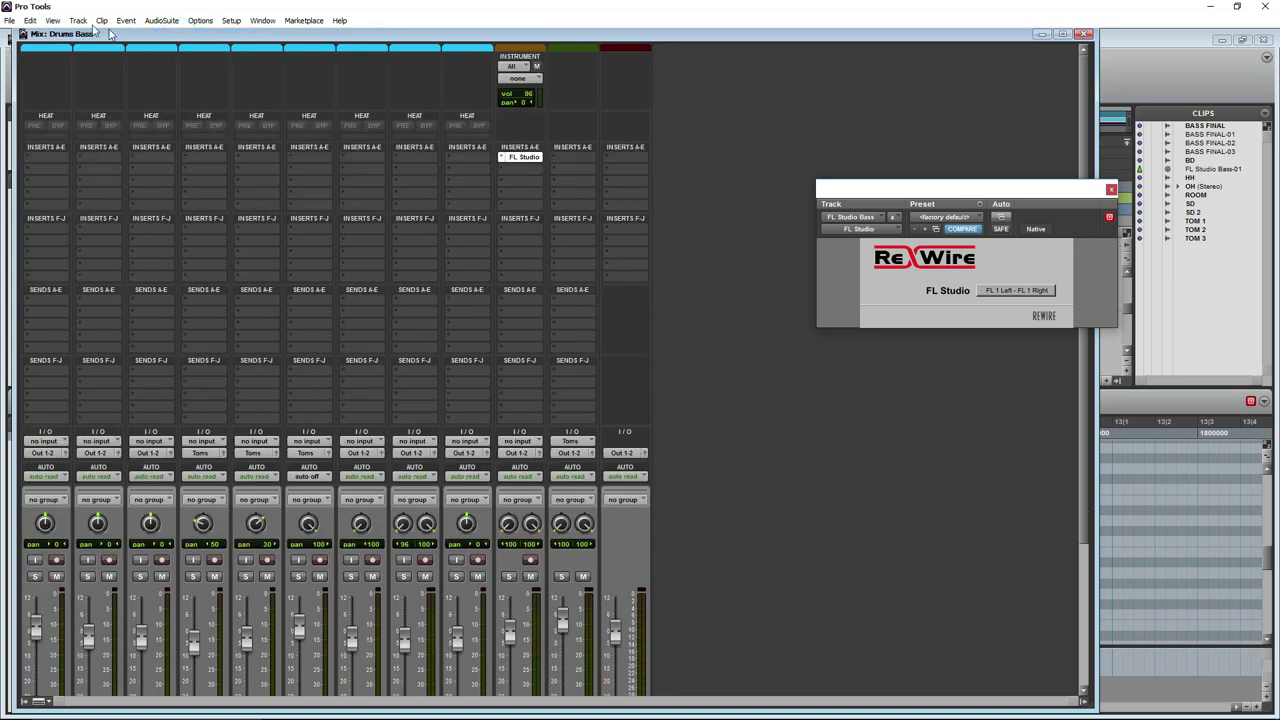
pyautogui.click(51, 21)
pyautogui.moveTo(86, 36)
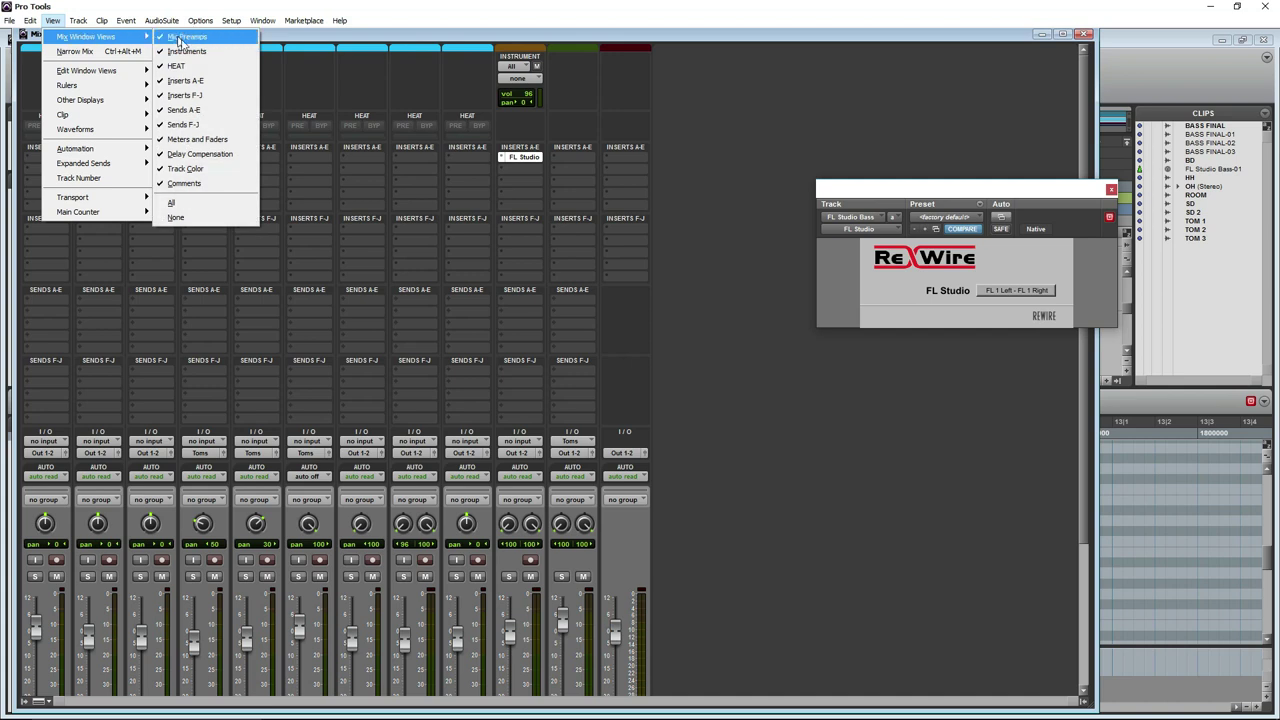
pyautogui.click(188, 51)
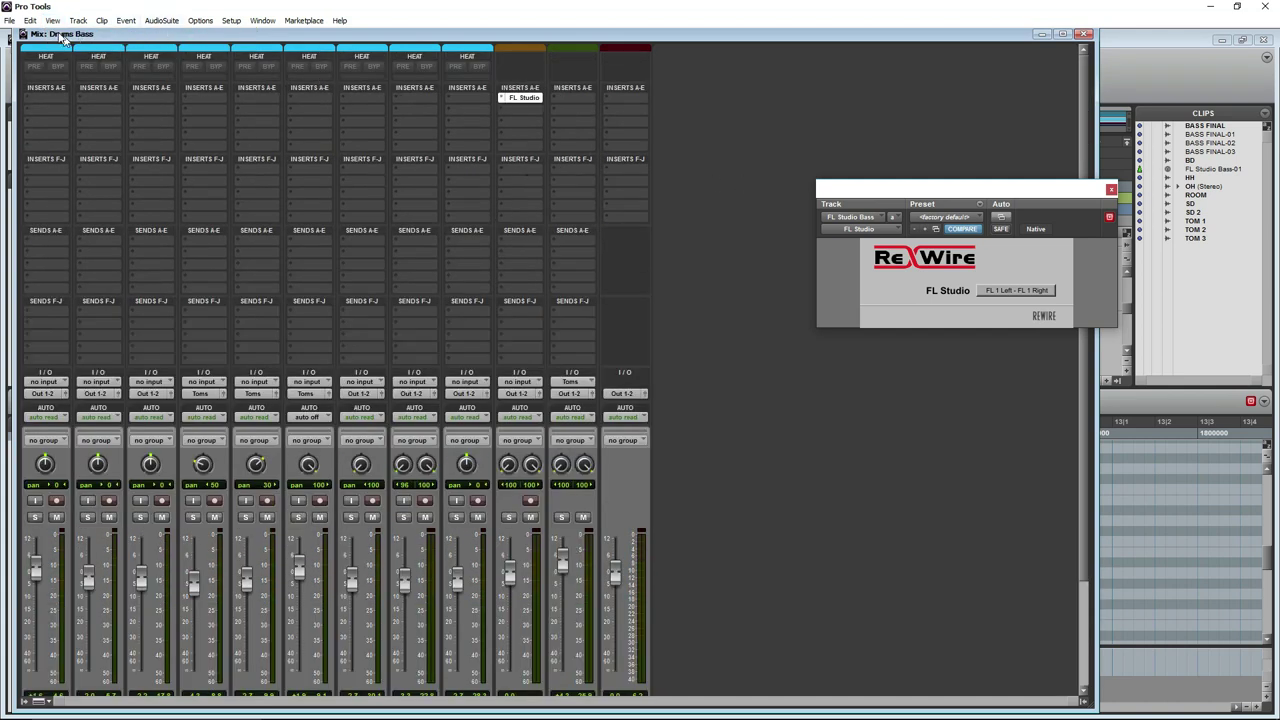
pyautogui.click(51, 21)
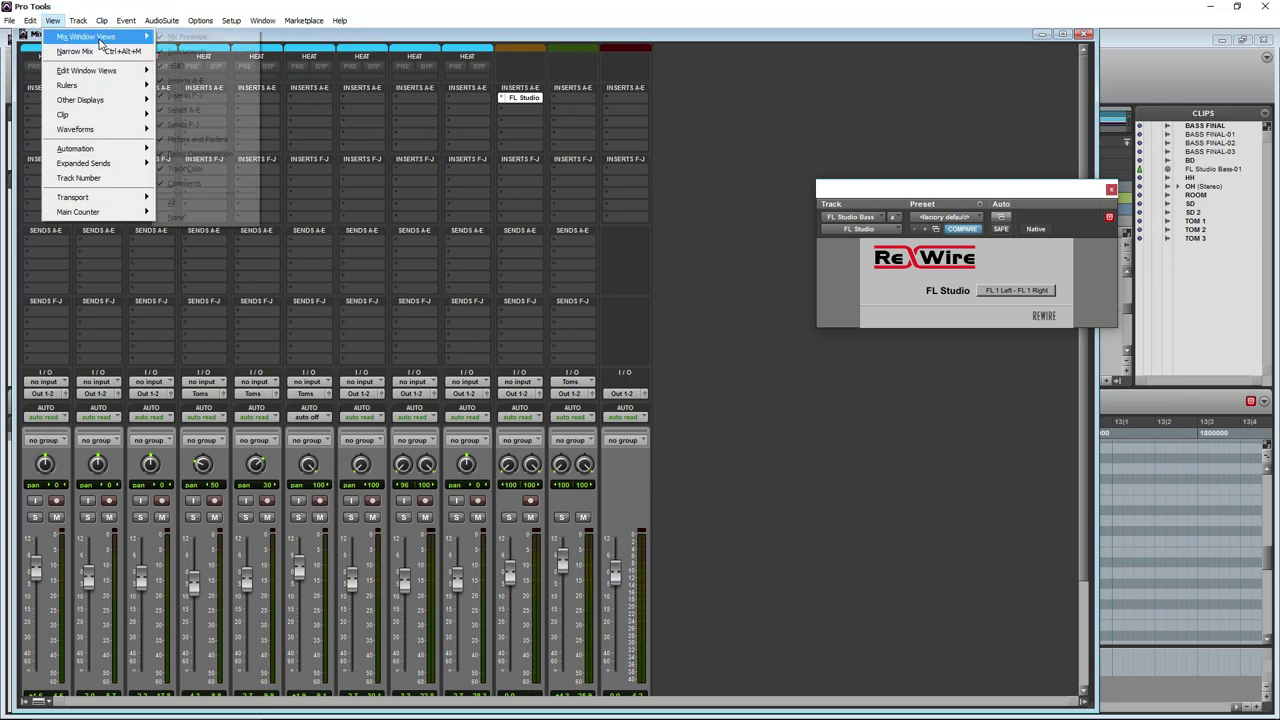
pyautogui.moveTo(86, 36)
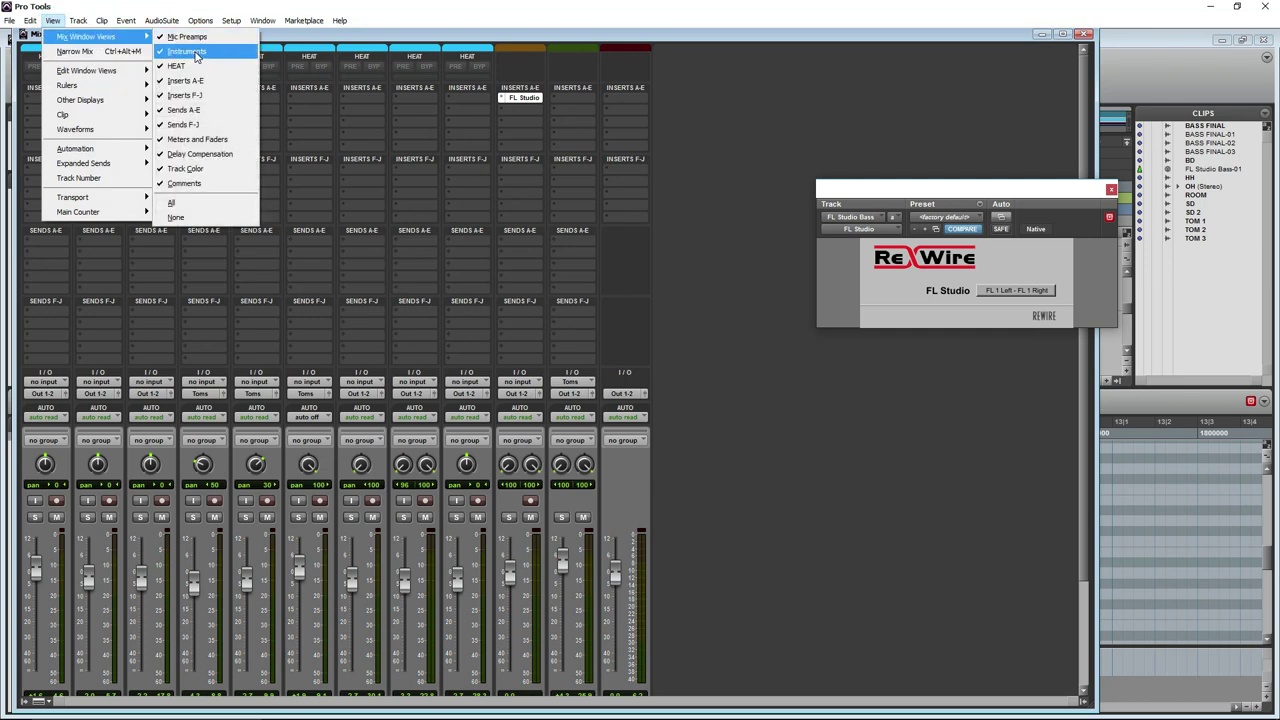
pyautogui.click(190, 51)
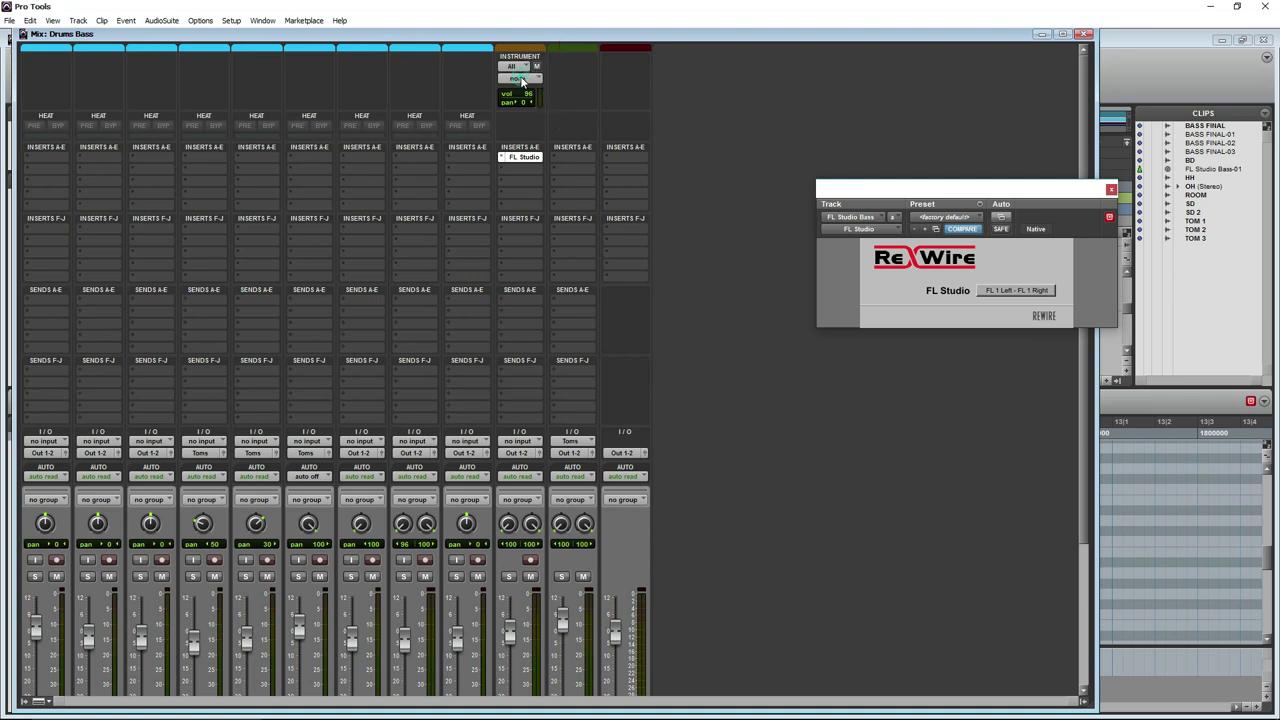
pyautogui.click(521, 80)
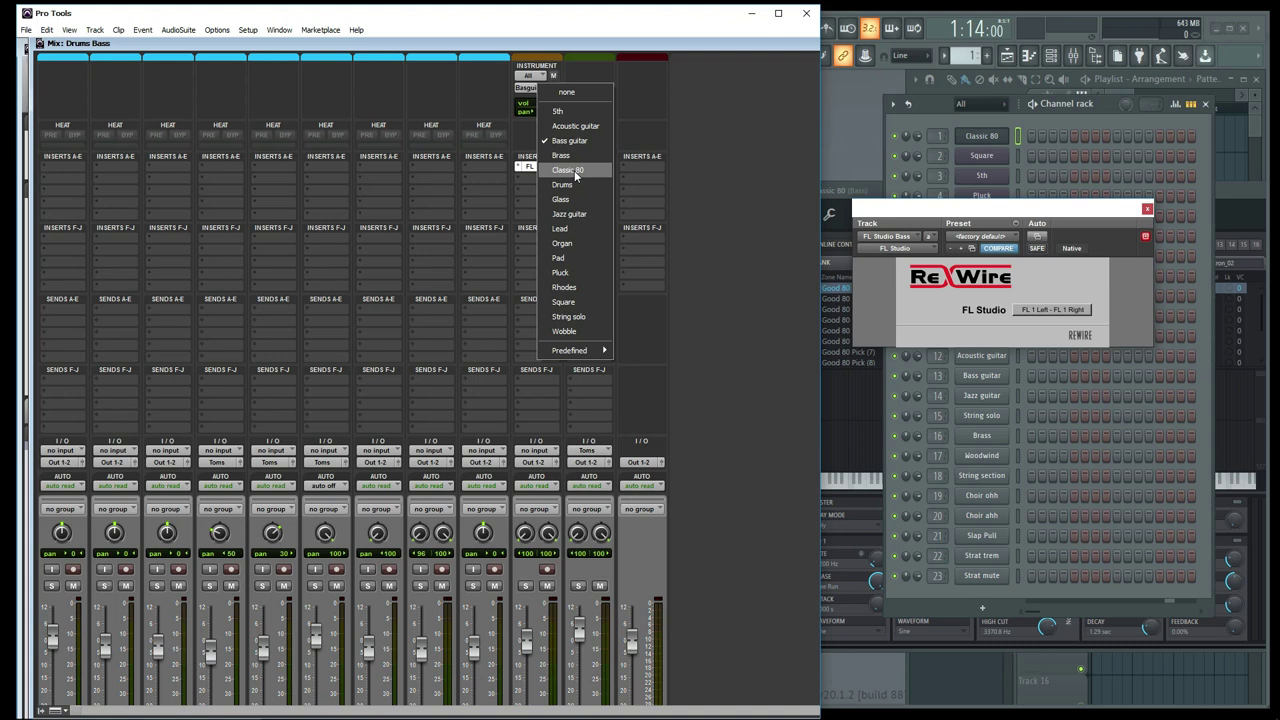
pyautogui.click(573, 170)
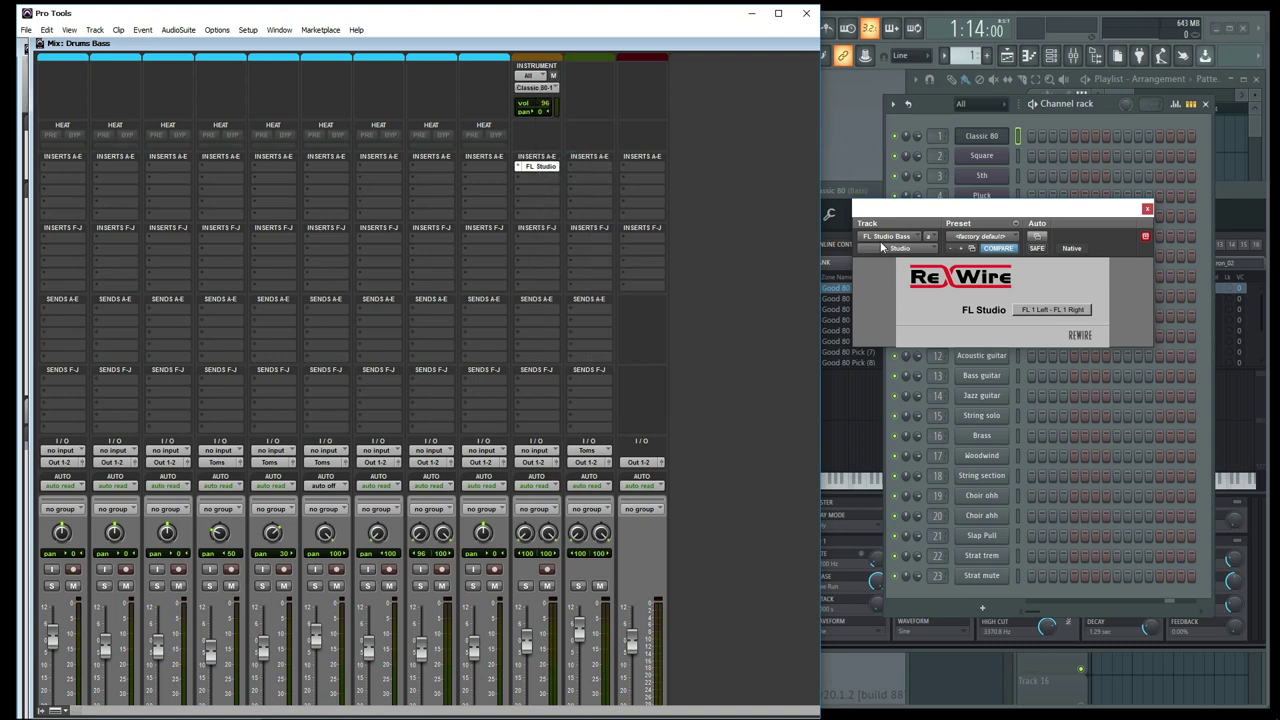
# Return to the Edit window and audition Classic 80 bass notes on the piano keys
pyautogui.click(838, 126)
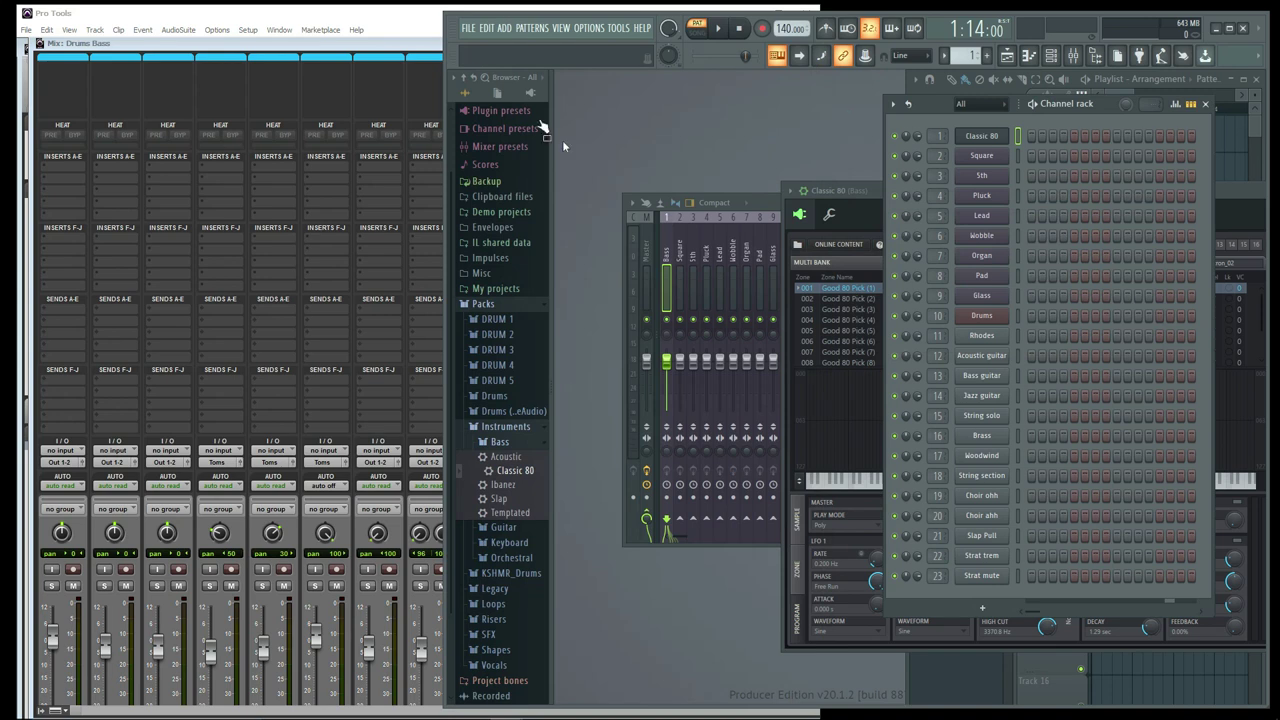
pyautogui.click(407, 24)
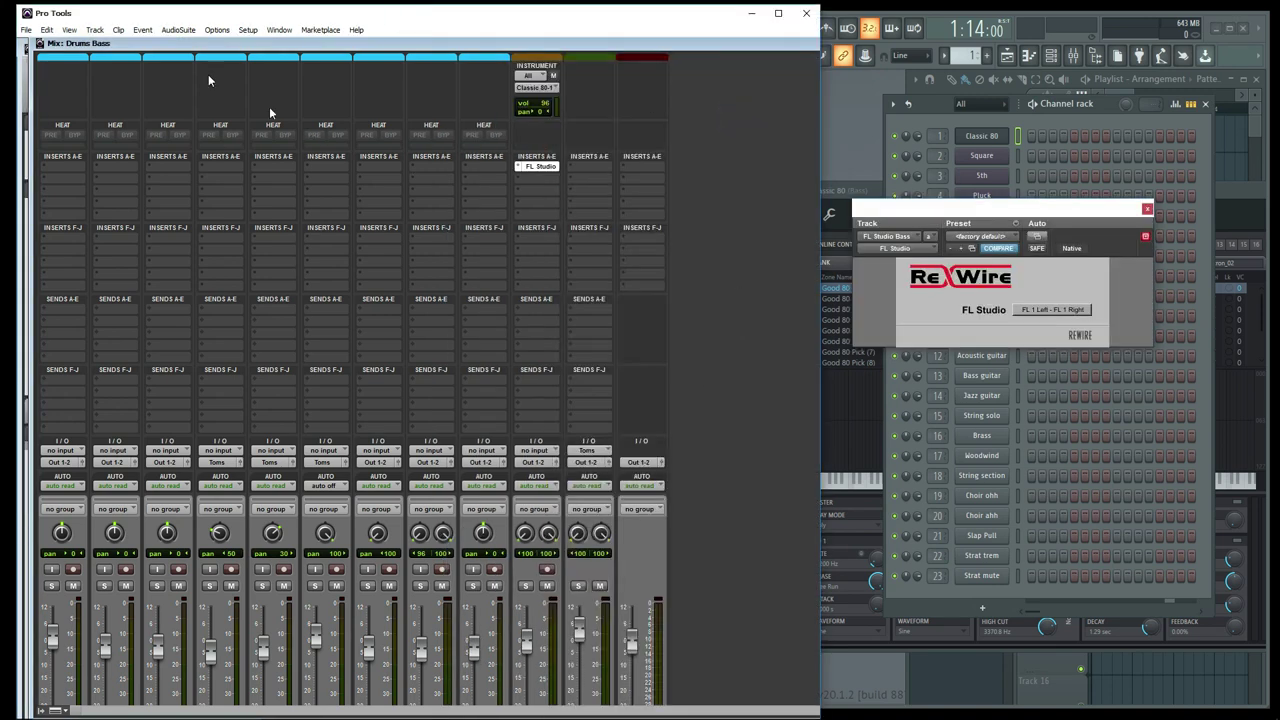
pyautogui.click(243, 31)
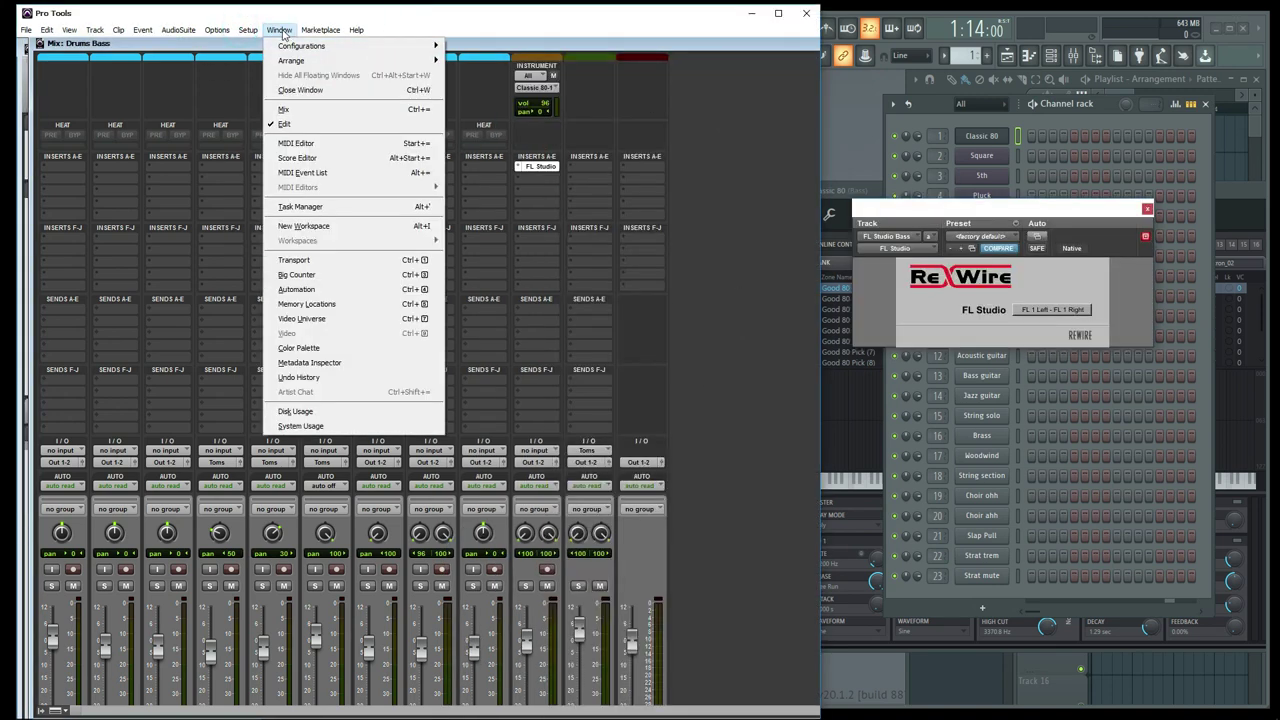
pyautogui.click(302, 124)
pyautogui.click(175, 553)
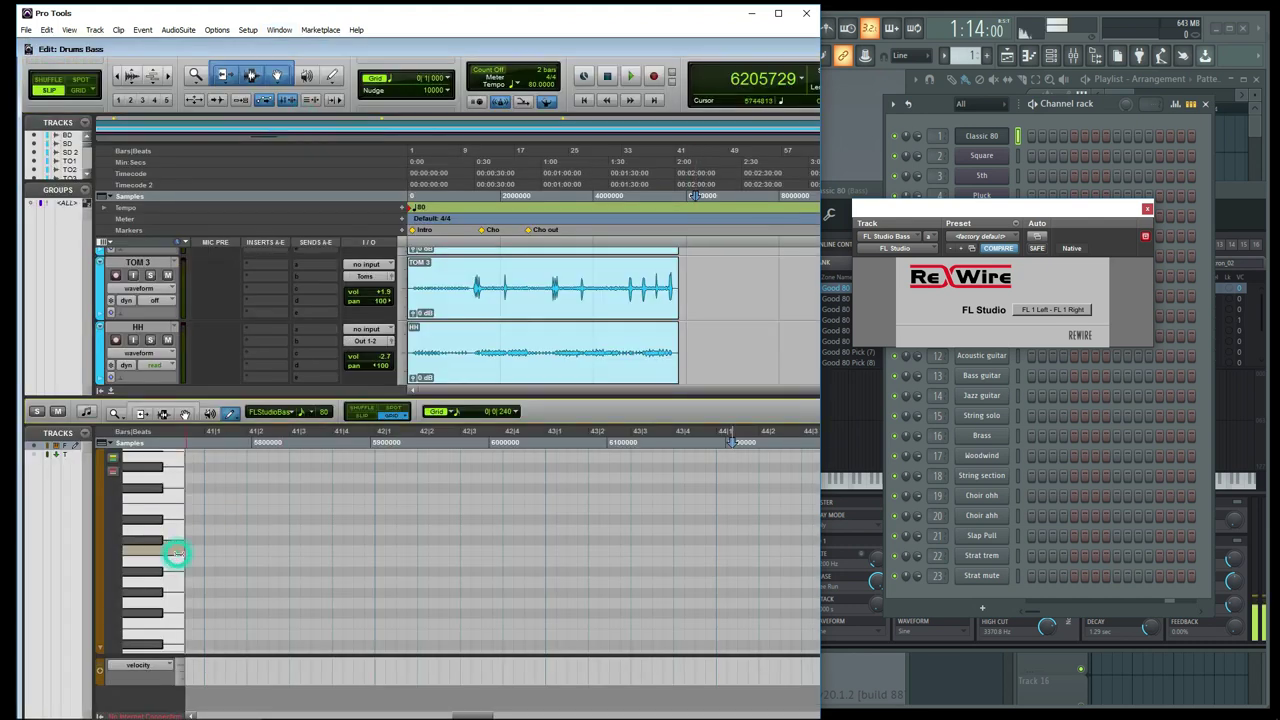
pyautogui.click(907, 644)
pyautogui.moveTo(940, 209); pyautogui.dragTo(1018, 174)
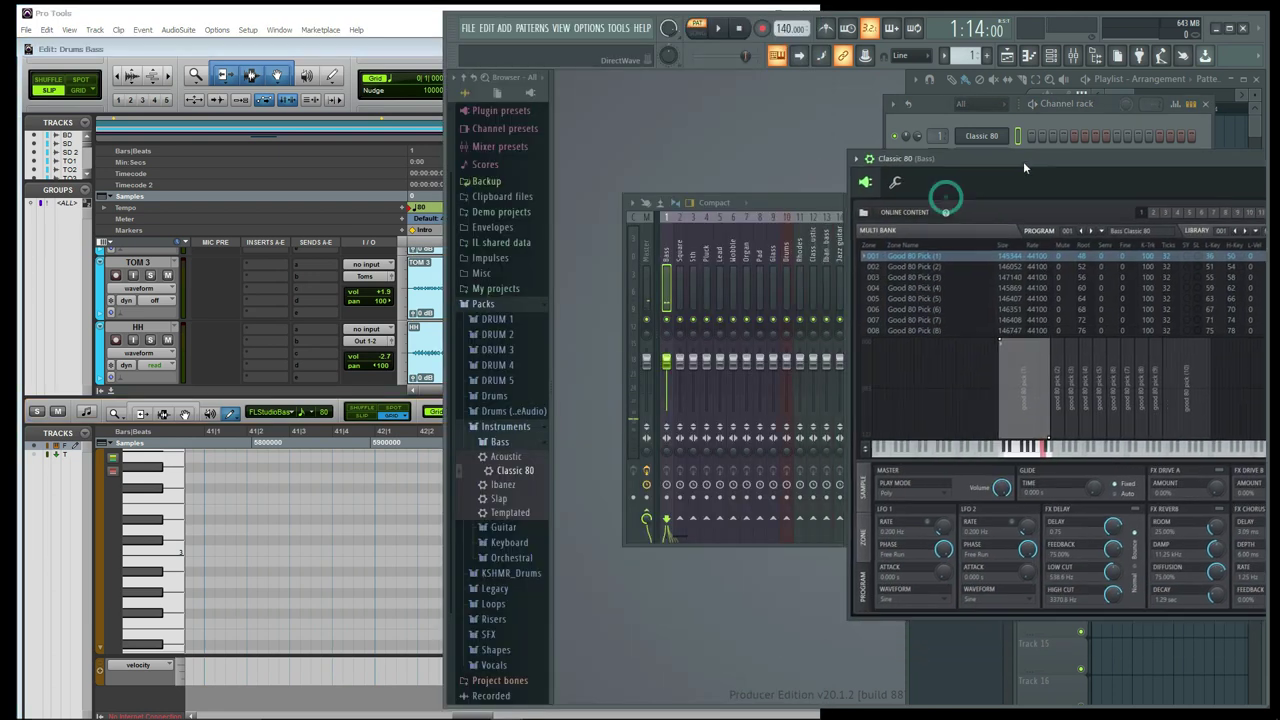
pyautogui.click(165, 542)
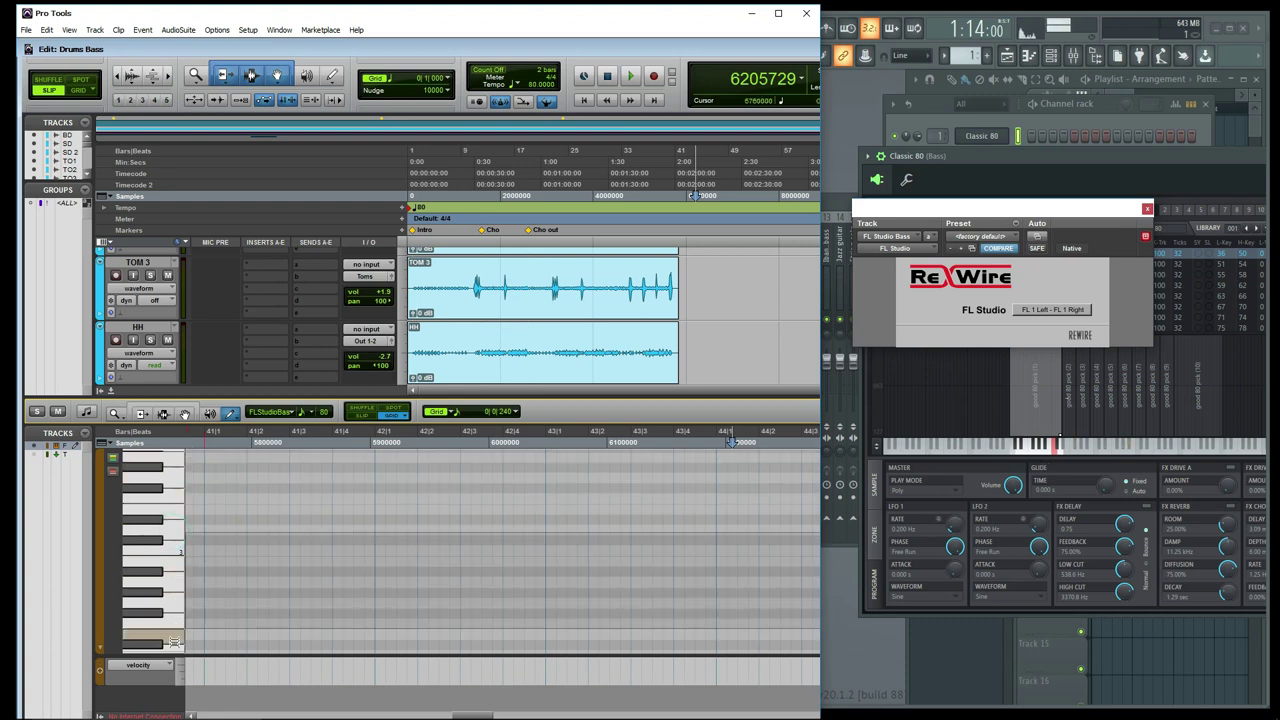
# Maximize the Edit window and zoom in horizontally on the FL Studio Bass track
pyautogui.scroll(-2, 300, 500)
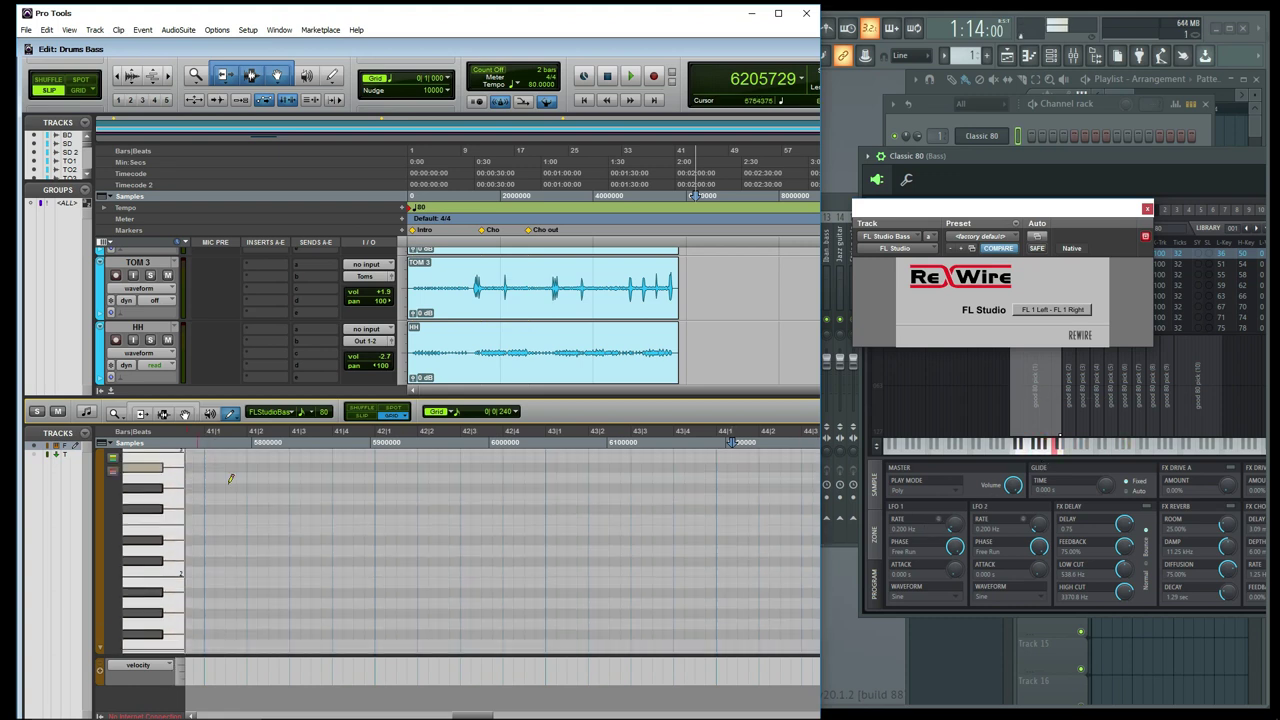
pyautogui.click(436, 274)
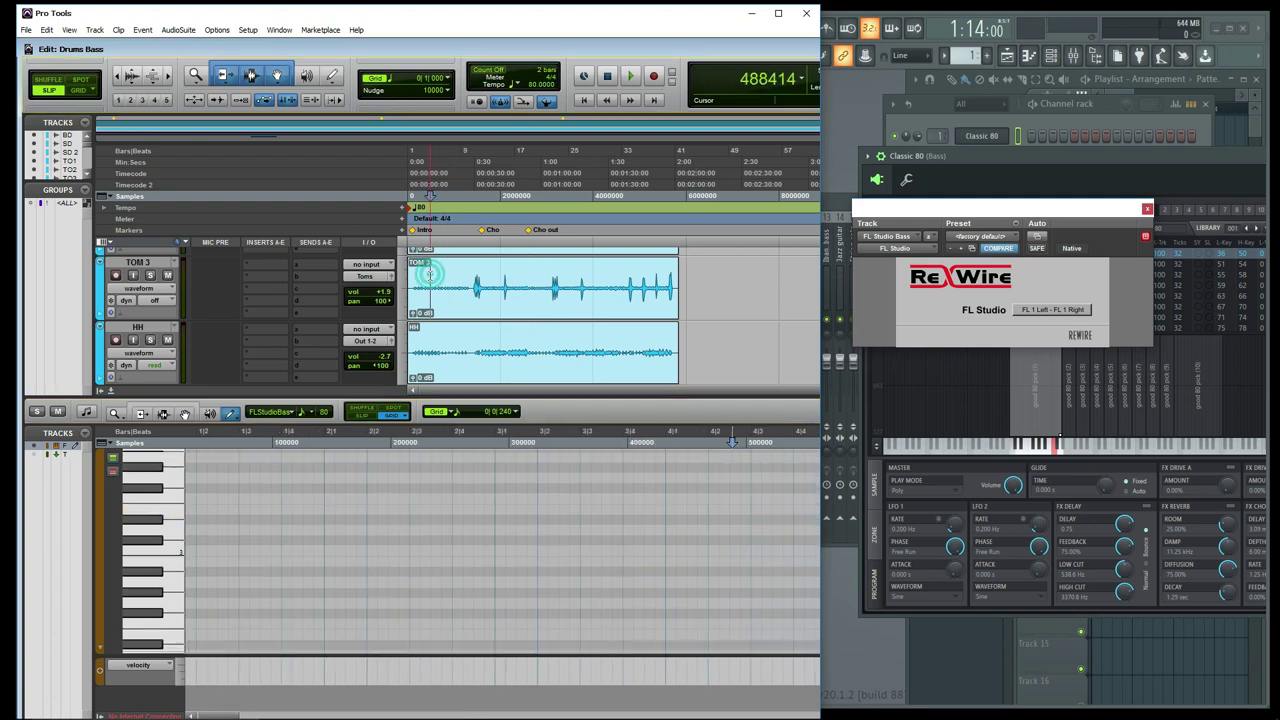
pyautogui.click(778, 13)
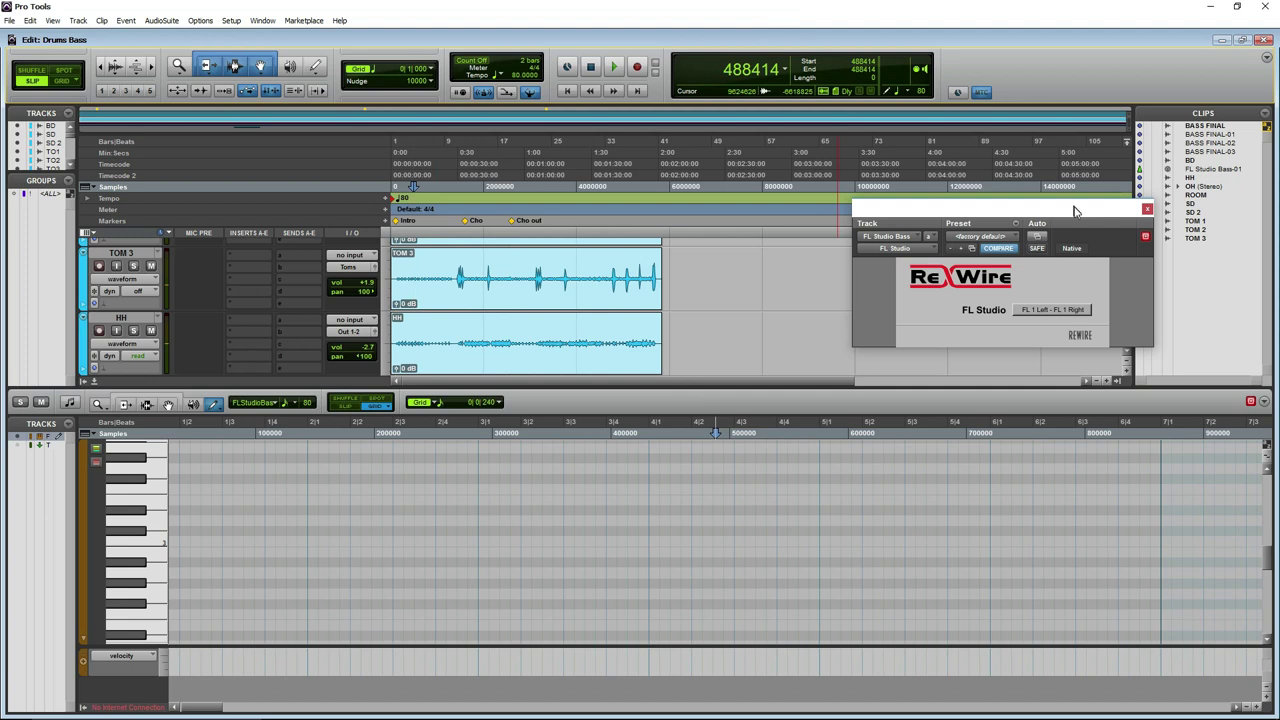
pyautogui.moveTo(1075, 210); pyautogui.dragTo(1143, 93)
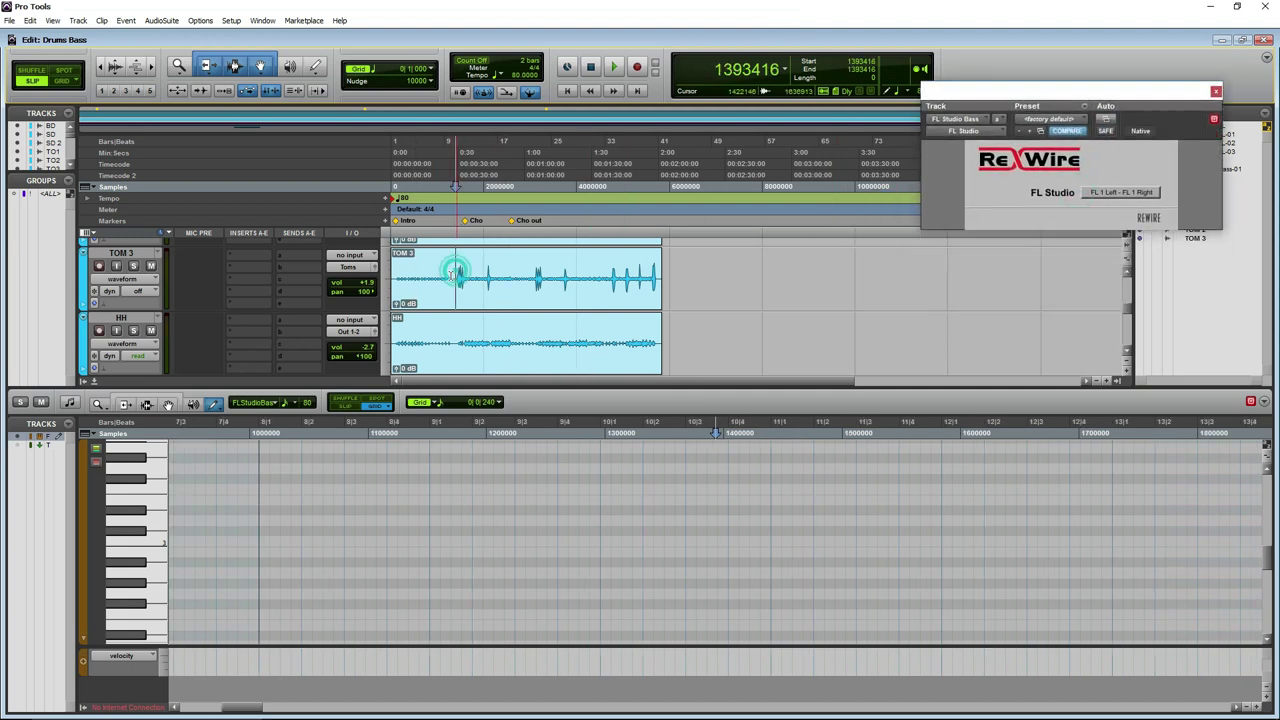
pyautogui.scroll(-3, 455, 275)
pyautogui.scroll(-2, 462, 290)
pyautogui.click(395, 328)
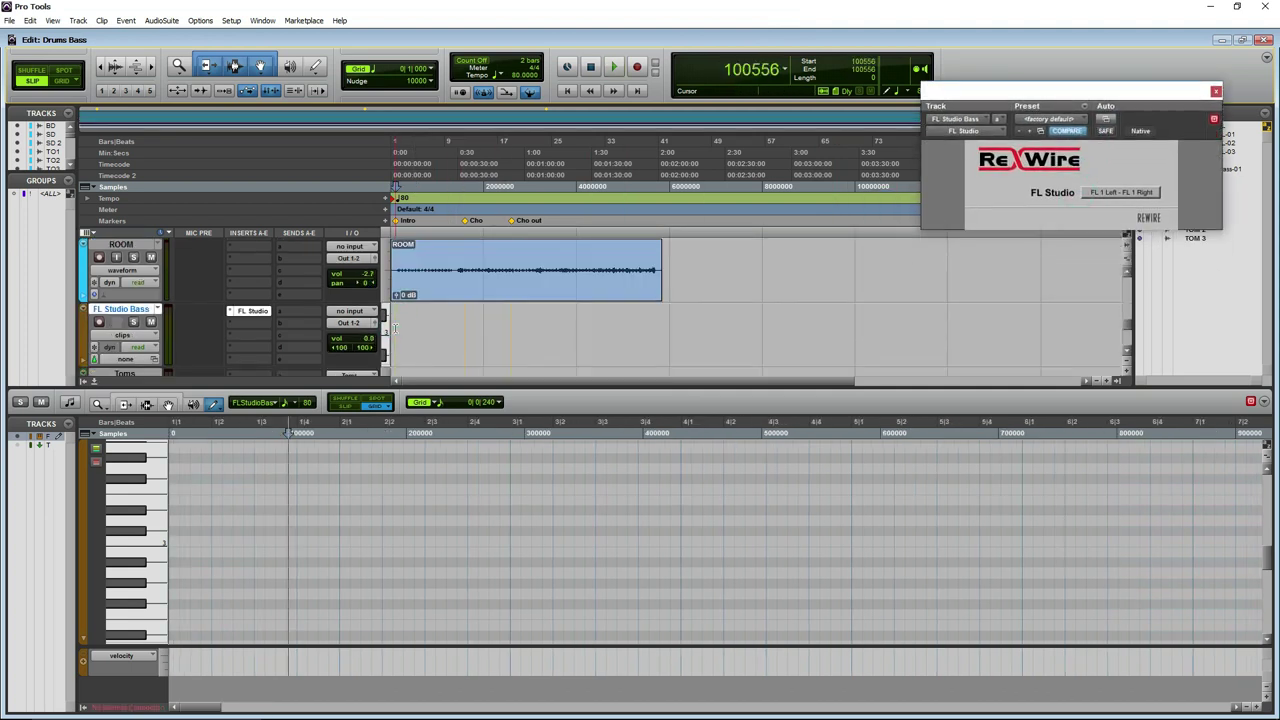
pyautogui.hotkey('ctrl', ']')
pyautogui.hotkey('ctrl', ']')
pyautogui.hotkey('ctrl', ']')
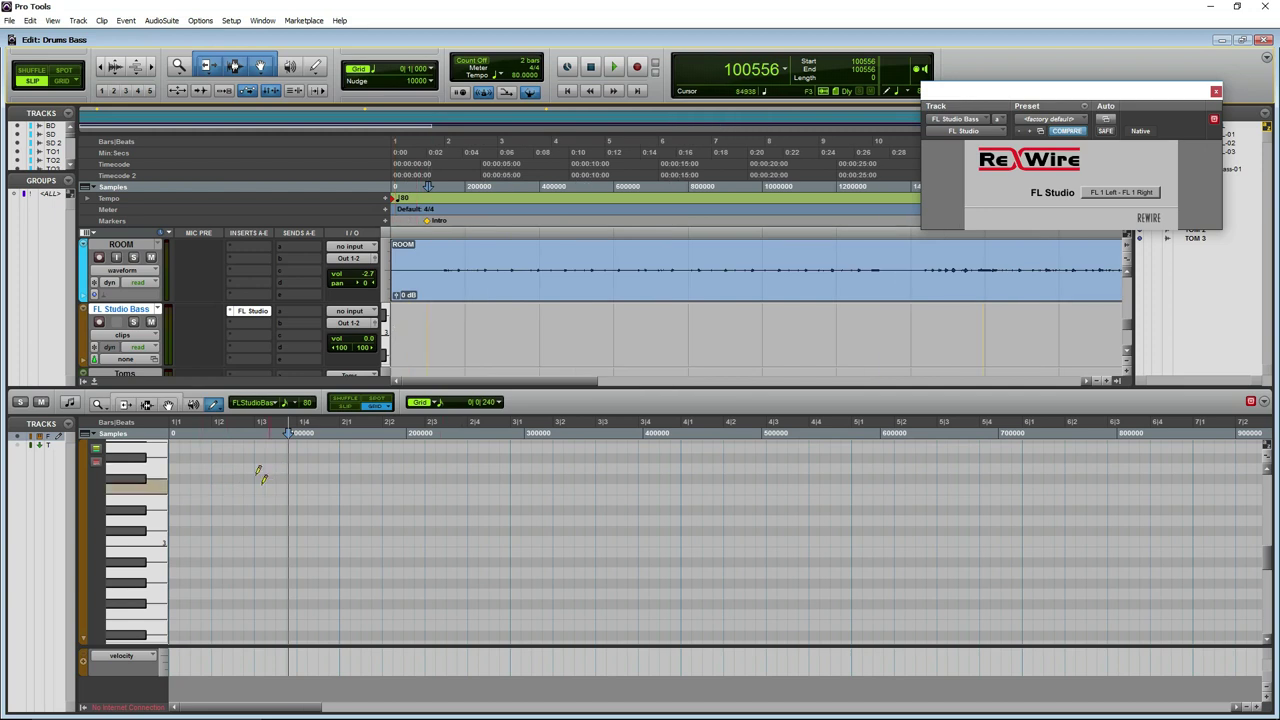
# Turn off grid snapping, play briefly from near the start, and audition a low bass note
pyautogui.click(421, 403)
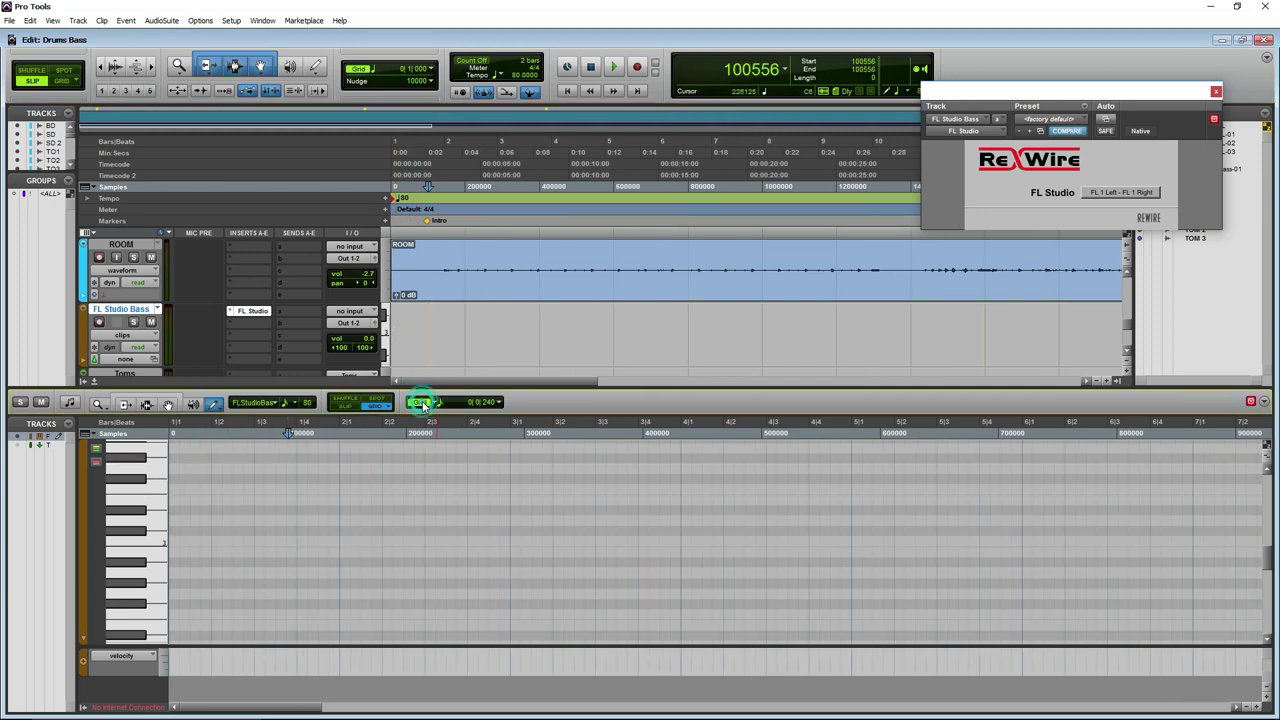
pyautogui.click(267, 434)
pyautogui.press('space')
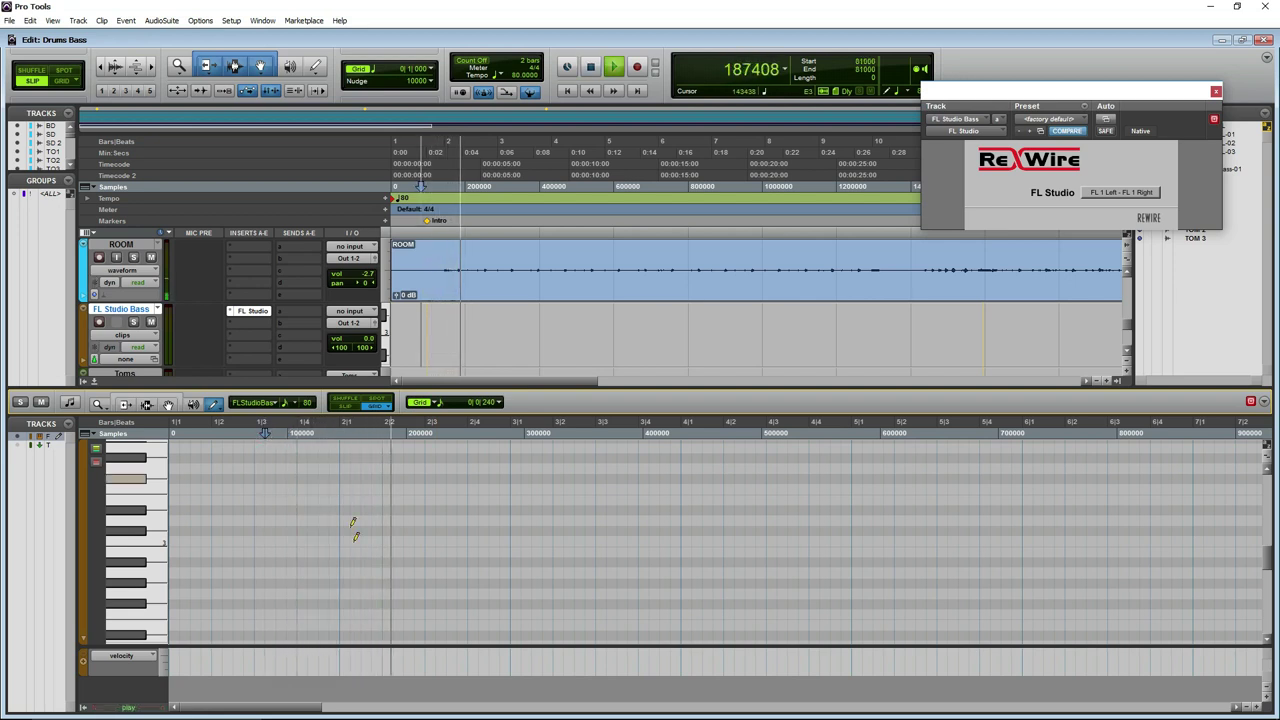
pyautogui.press('space')
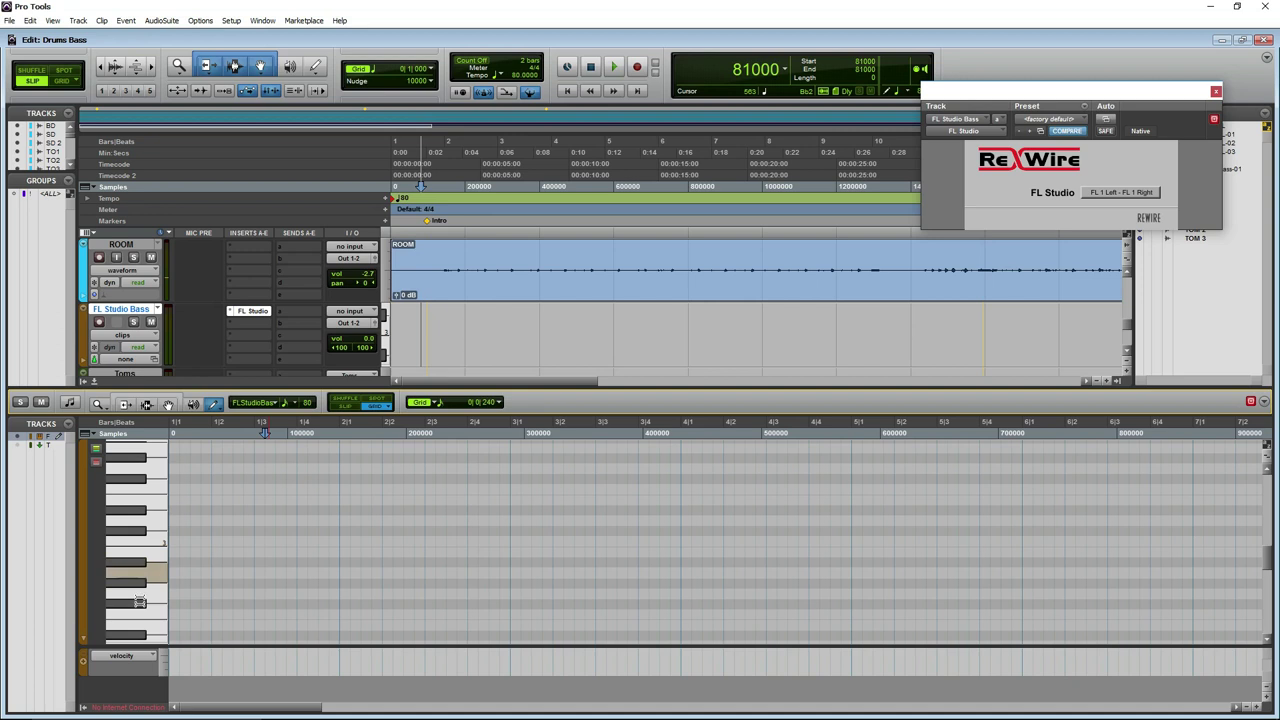
pyautogui.click(141, 603)
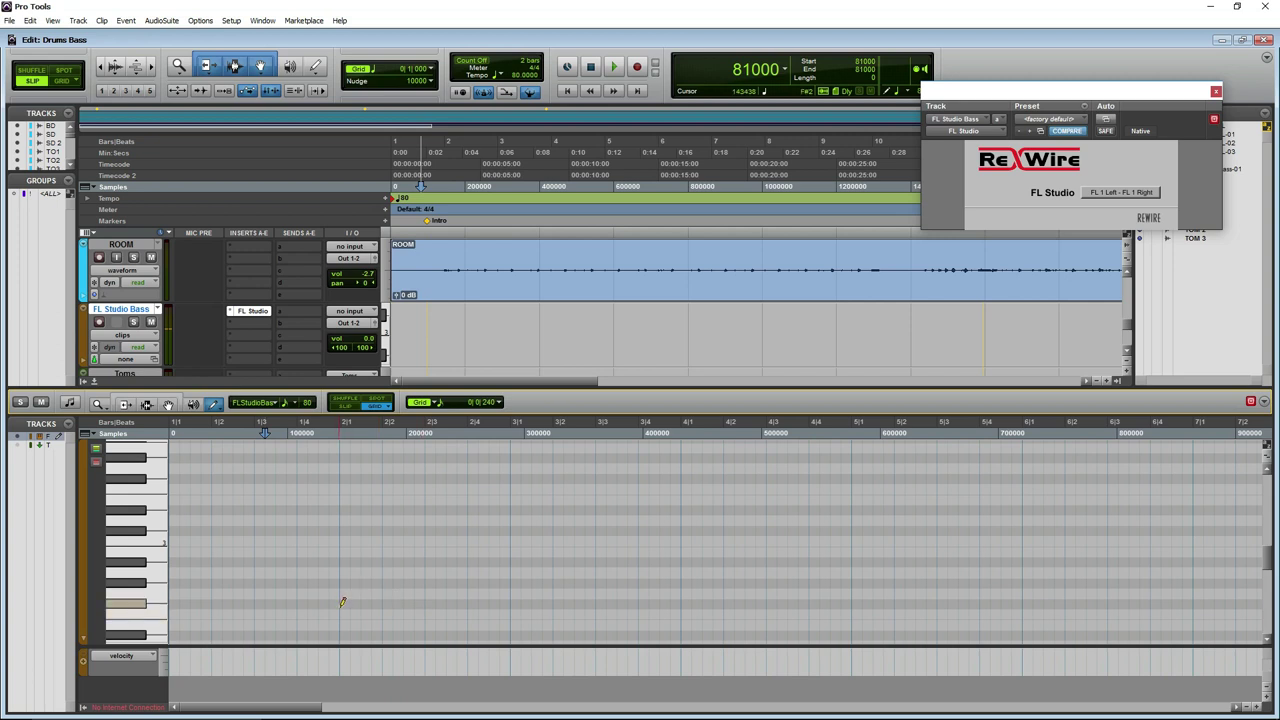
# Draw the first bass note at bar 2 and play from just before it
pyautogui.moveTo(425, 602); pyautogui.dragTo(427, 602)
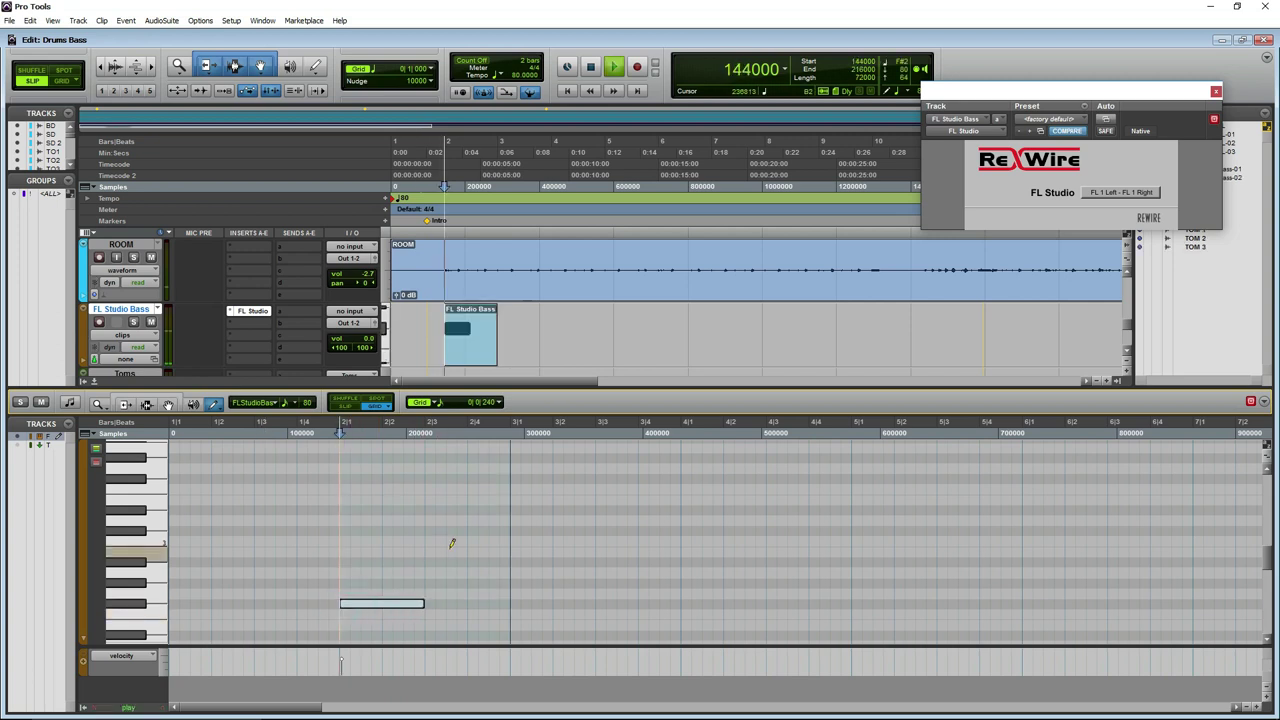
pyautogui.scroll(-2, 451, 540)
pyautogui.click(266, 434)
pyautogui.press('space')
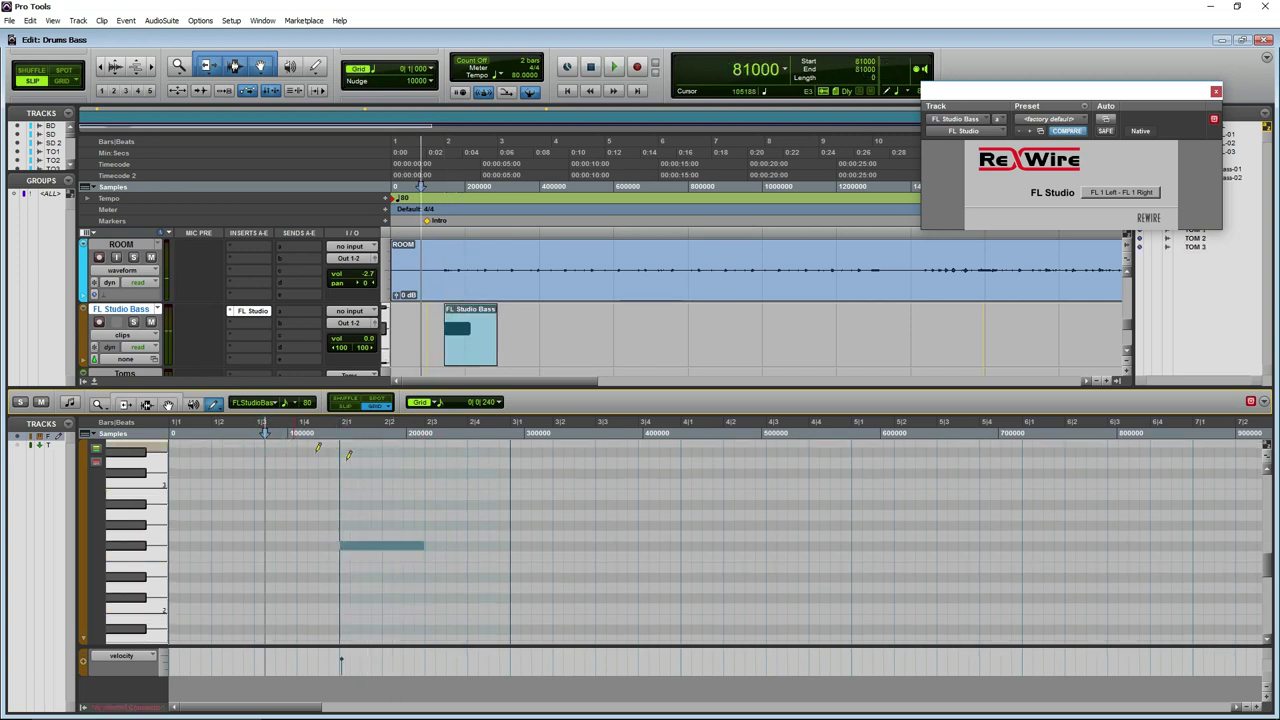
# Enlarge the note editing area, shorten the first note's end, and play it back
pyautogui.scroll(-2, 575, 475)
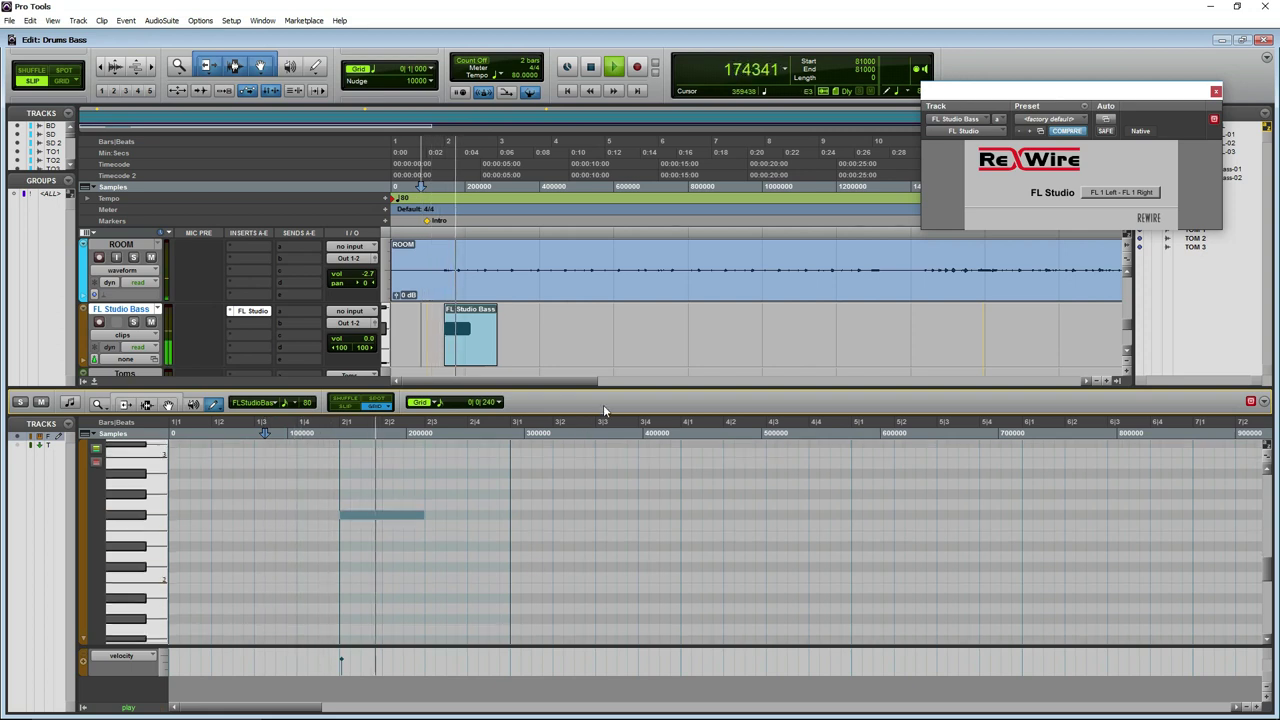
pyautogui.moveTo(612, 388); pyautogui.dragTo(614, 312)
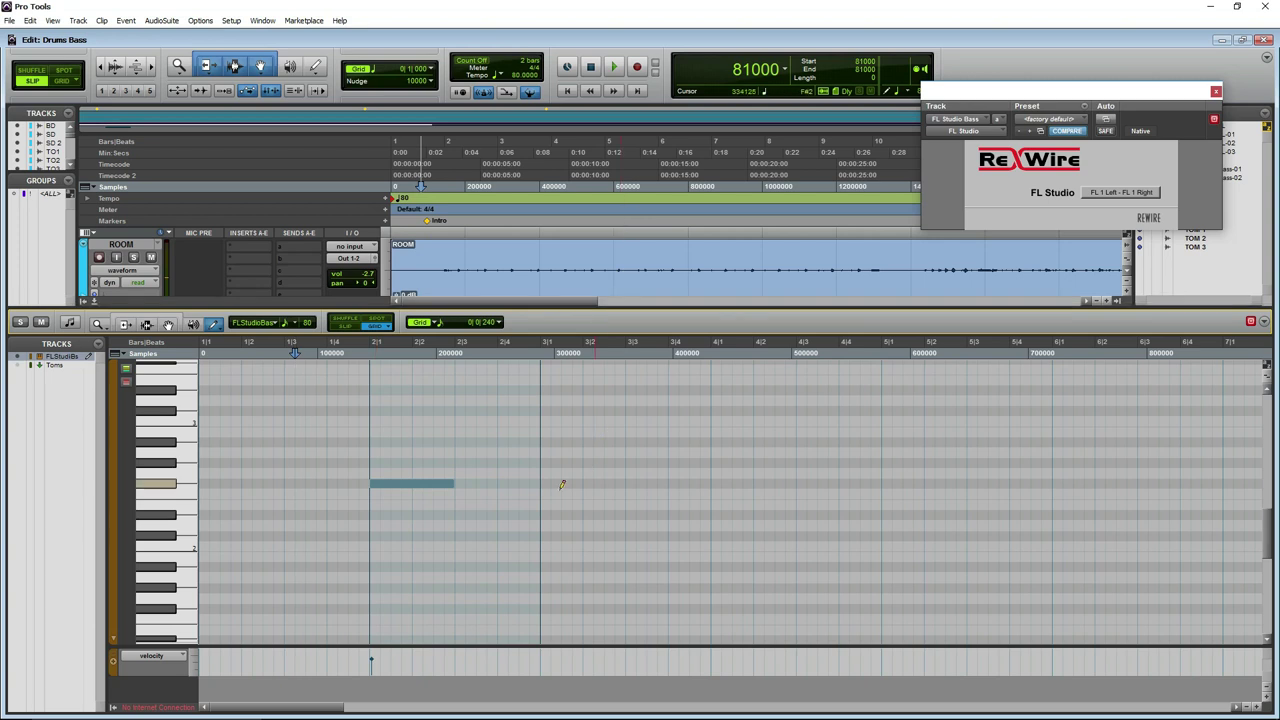
pyautogui.scroll(1, 490, 515)
pyautogui.moveTo(452, 512); pyautogui.dragTo(440, 513)
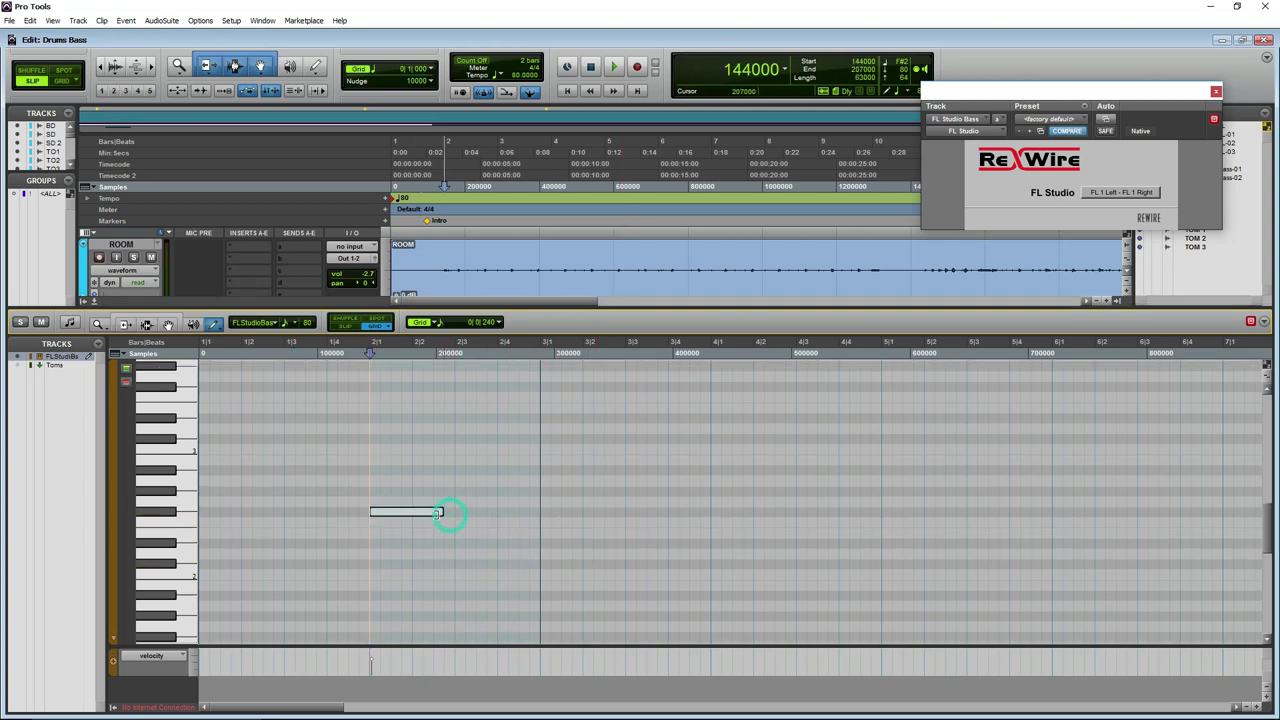
pyautogui.hotkey('ctrl', ']')
pyautogui.hotkey('ctrl', ']')
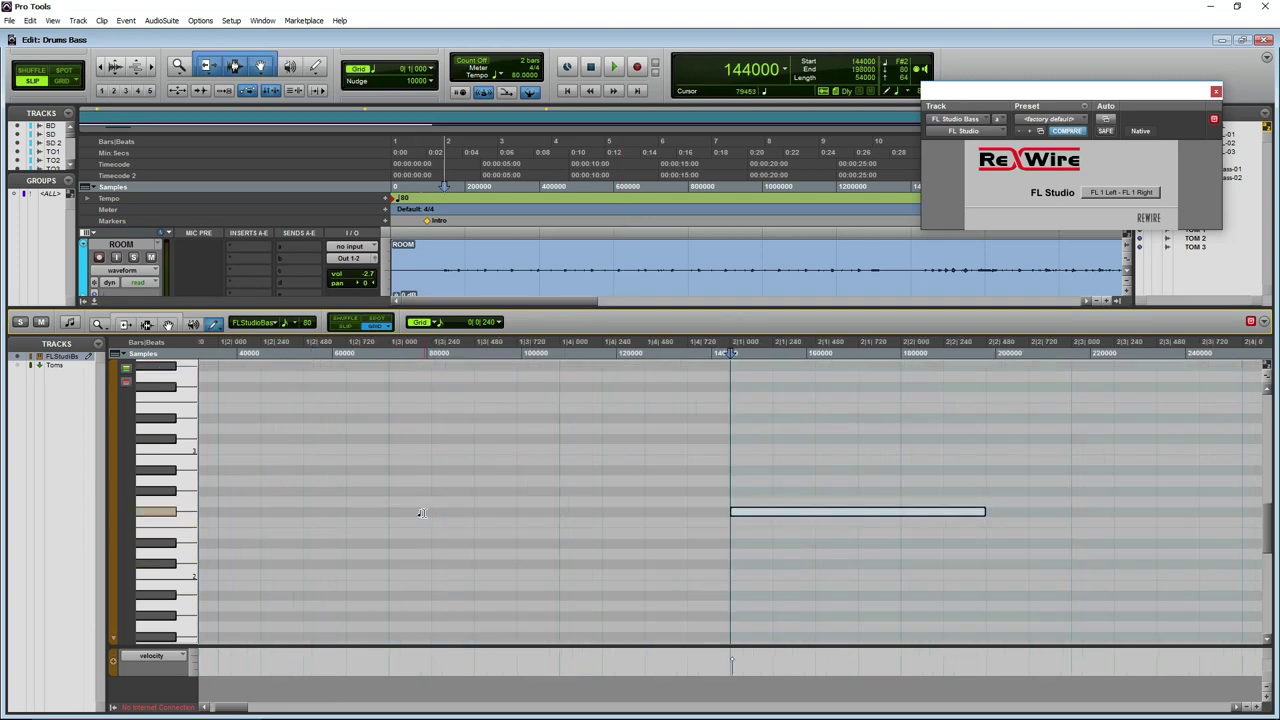
pyautogui.hotkey('ctrl', '[')
pyautogui.press('space')
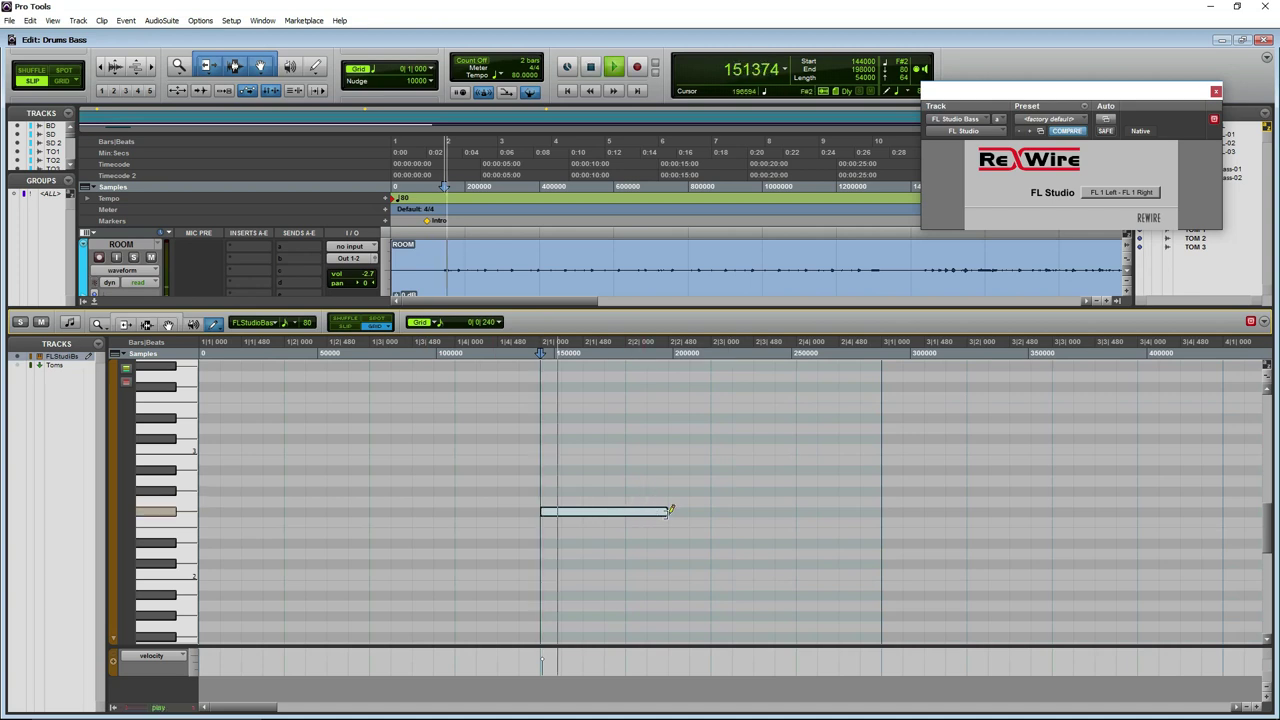
# Draw further bass notes after the first: a second note, a higher one, a lower one, and another
pyautogui.press('space')
pyautogui.moveTo(673, 511); pyautogui.dragTo(964, 521)
pyautogui.hotkey('ctrl', '[')
pyautogui.moveTo(619, 489); pyautogui.dragTo(641, 489)
pyautogui.moveTo(662, 541); pyautogui.dragTo(704, 541)
pyautogui.hotkey('ctrl', ']')
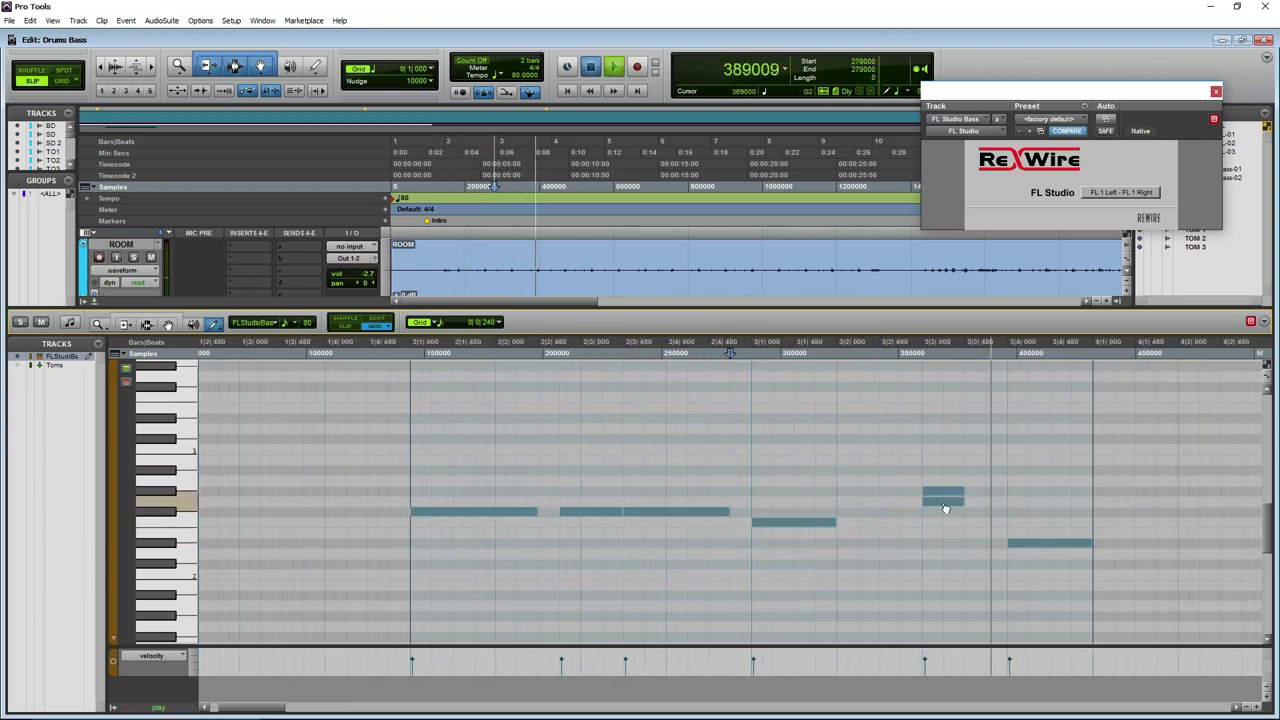
pyautogui.moveTo(975, 510); pyautogui.dragTo(1050, 500)
pyautogui.moveTo(836, 521)
pyautogui.mouseDown()
pyautogui.moveTo(1011, 508)
pyautogui.moveTo(1019, 491)
pyautogui.mouseUp()
# Play the line from bar 3, then transpose the short note after the long low one to A2
pyautogui.click(745, 355)
pyautogui.press('space')
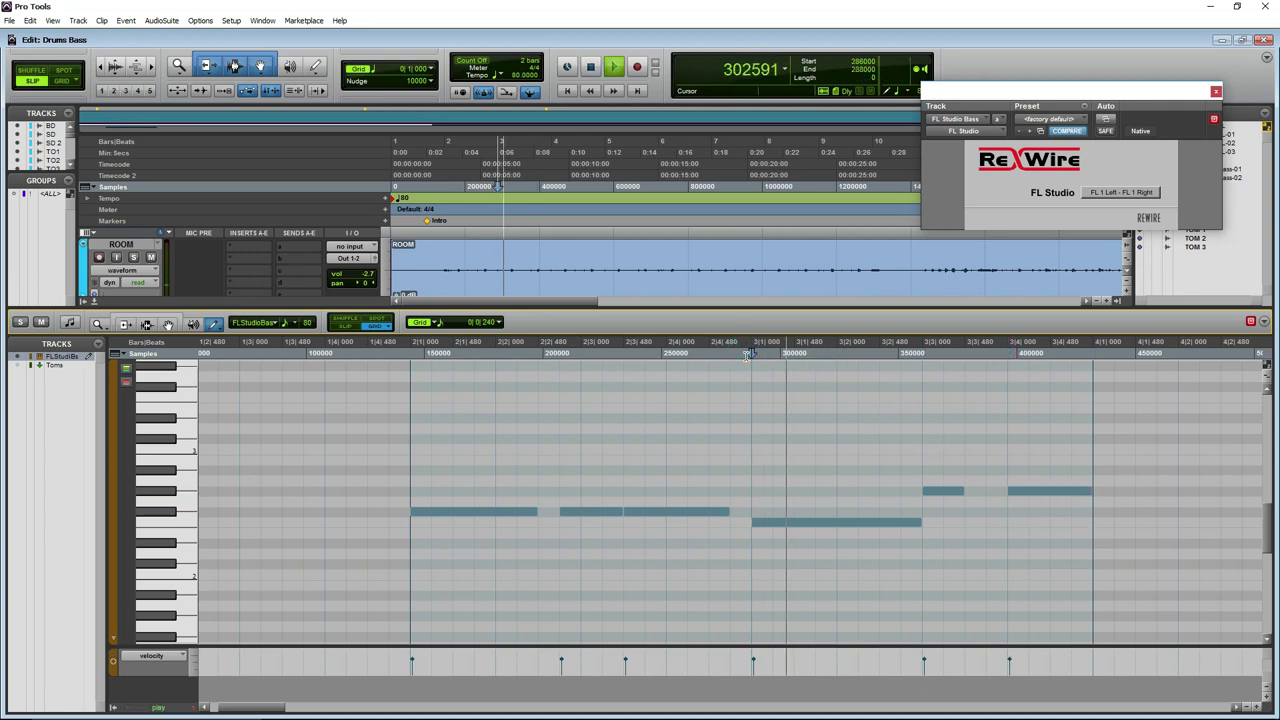
pyautogui.press('space')
pyautogui.click(958, 490)
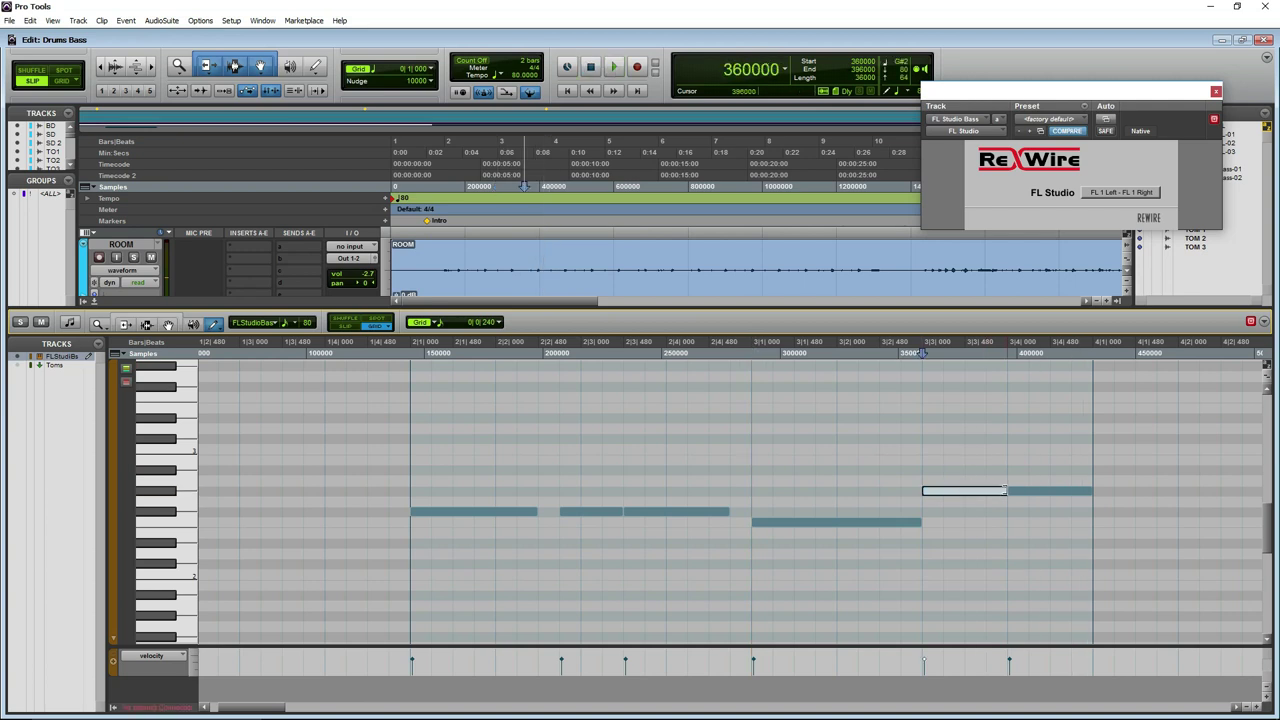
pyautogui.press('Up')
pyautogui.press('Up')
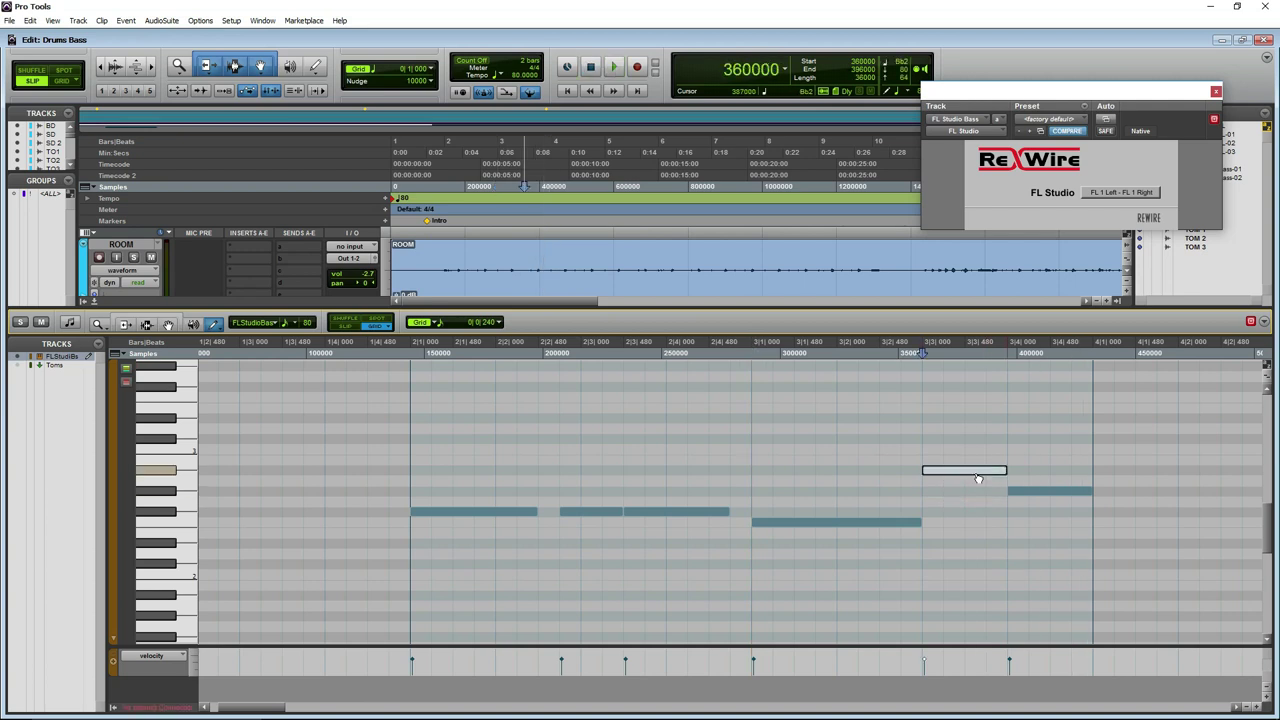
pyautogui.press('Down')
pyautogui.press('Down')
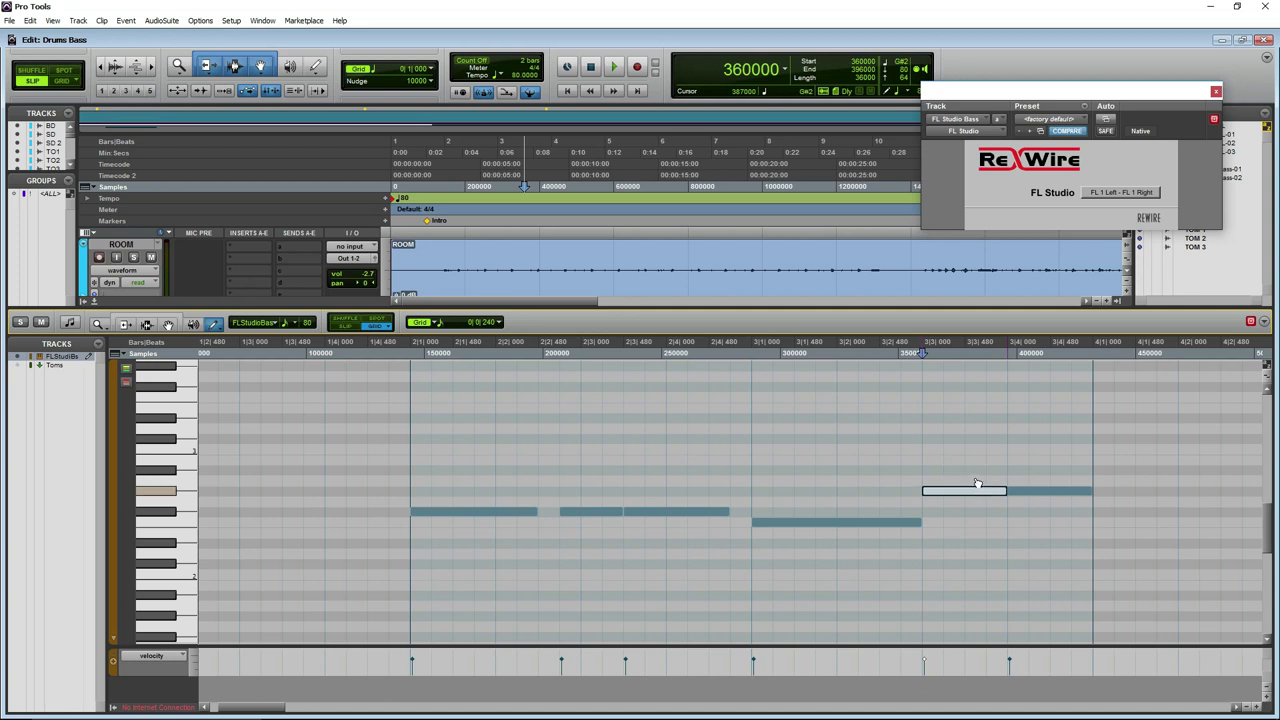
pyautogui.press('Up')
# Play back the six-note bass line and settle the zoom to fit the phrase
pyautogui.click(1018, 491)
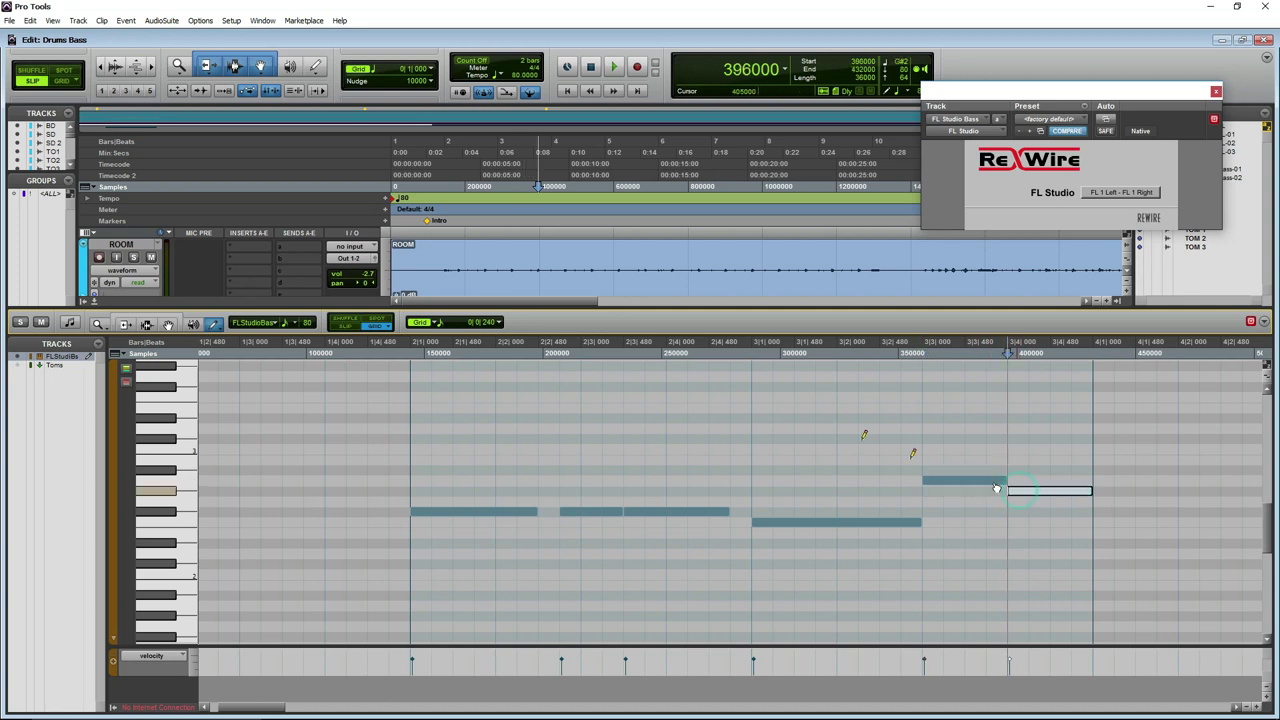
pyautogui.click(728, 349)
pyautogui.press('space')
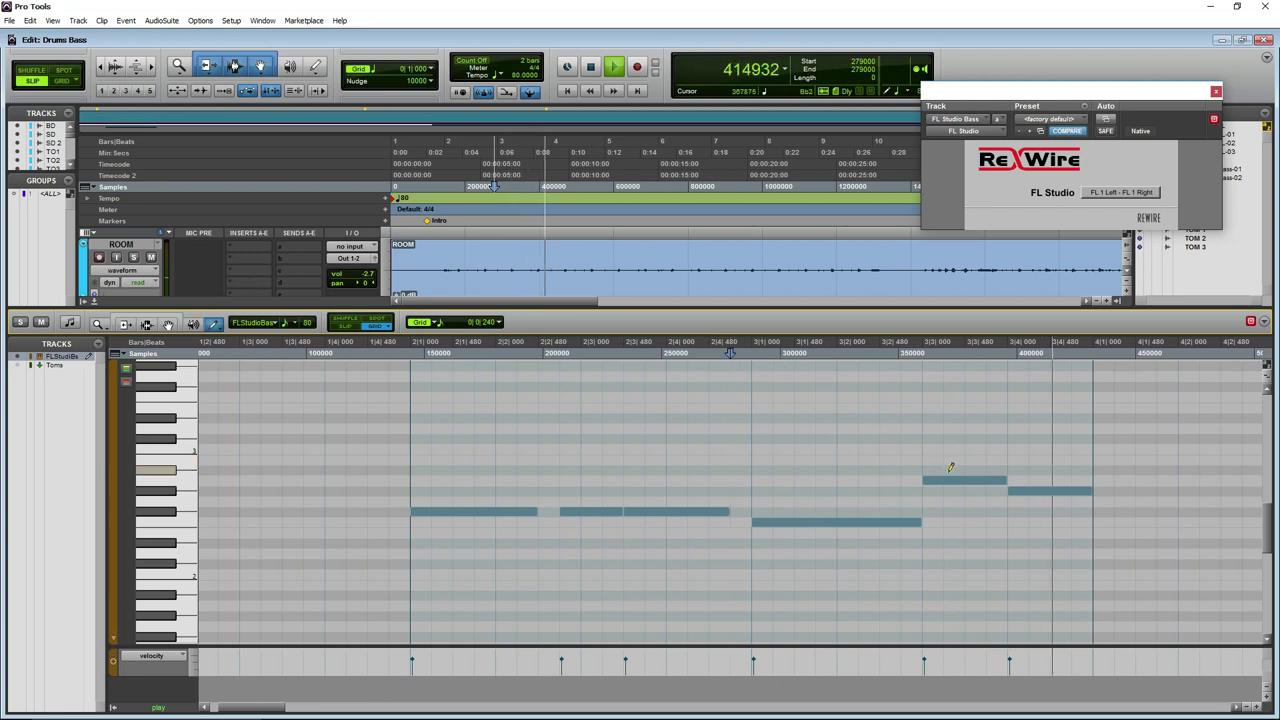
pyautogui.press('space')
pyautogui.hotkey('ctrl', '[')
pyautogui.hotkey('ctrl', '[')
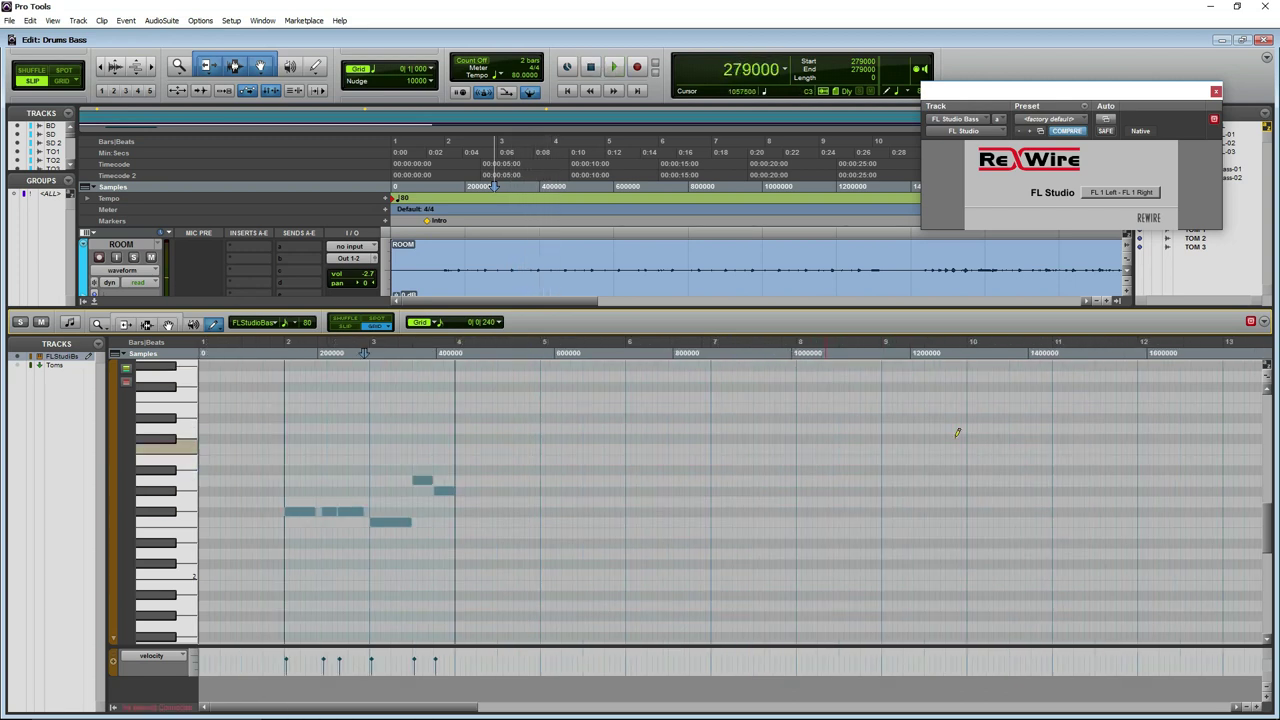
pyautogui.hotkey('ctrl', ']')
pyautogui.hotkey('ctrl', ']')
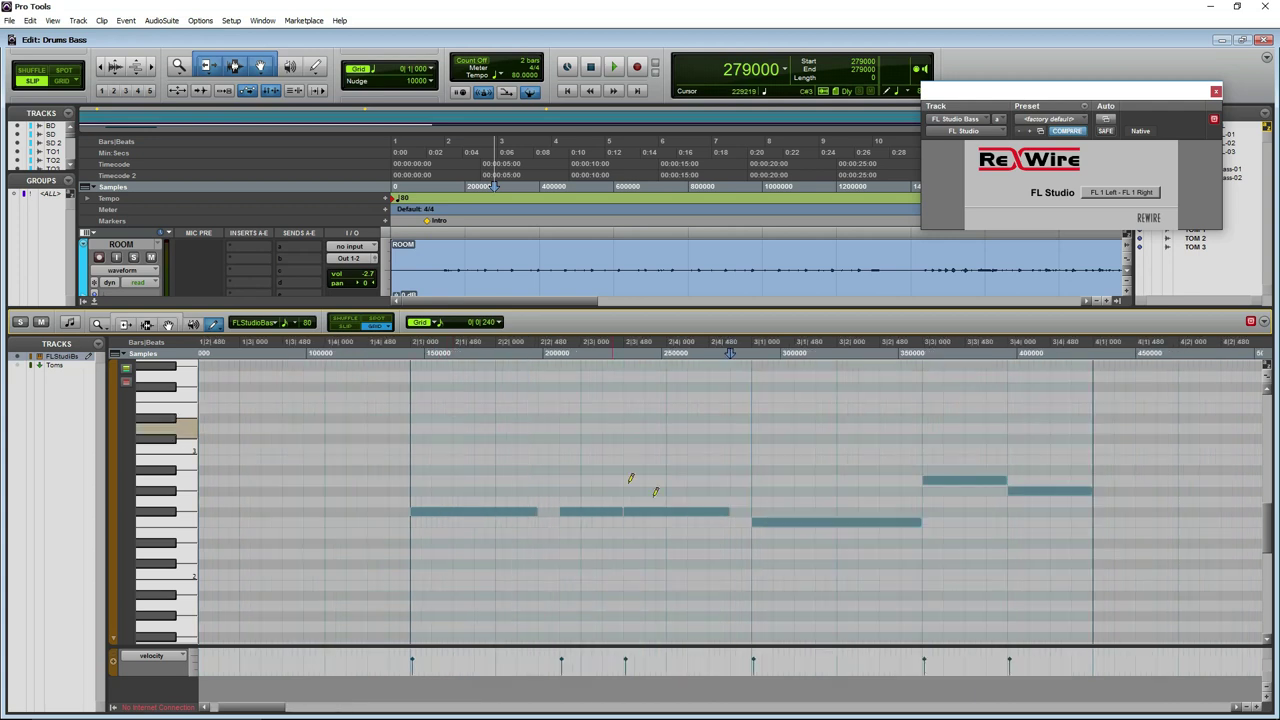
pyautogui.hotkey('ctrl', '[')
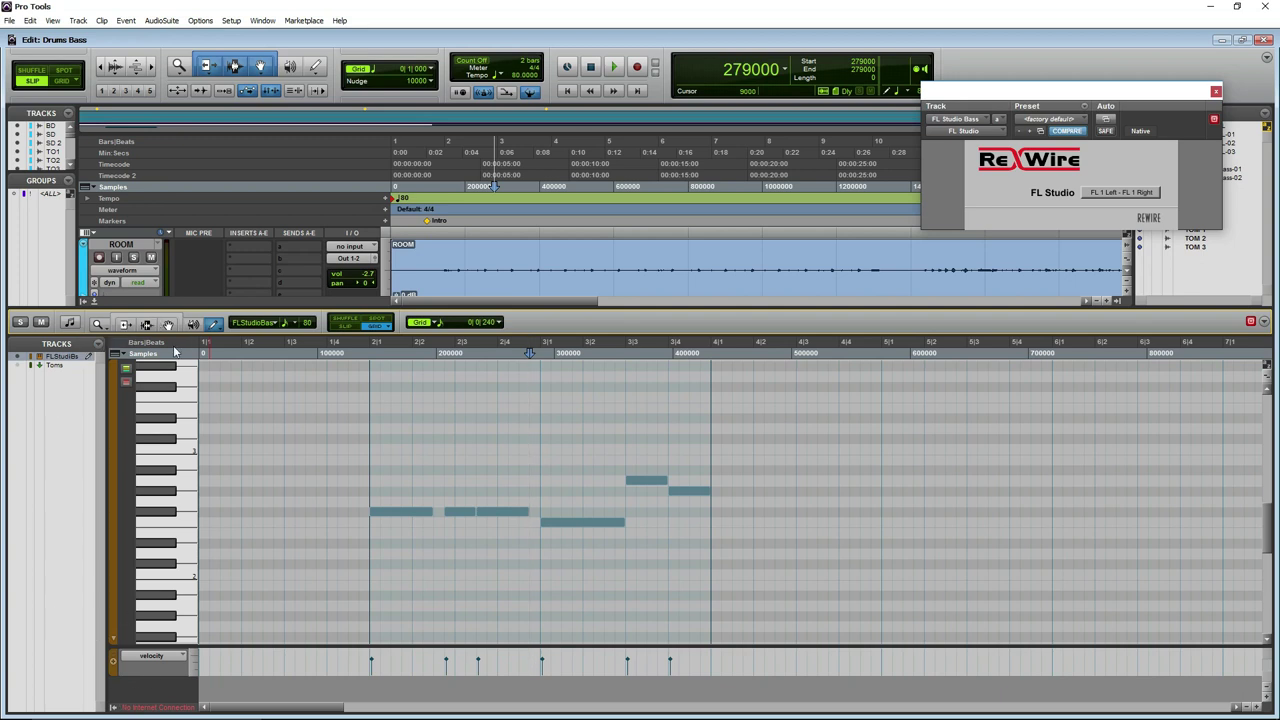
# Play the full arrangement with drums and bass, then select the FL Studio Bass-02 clip
pyautogui.click(95, 303)
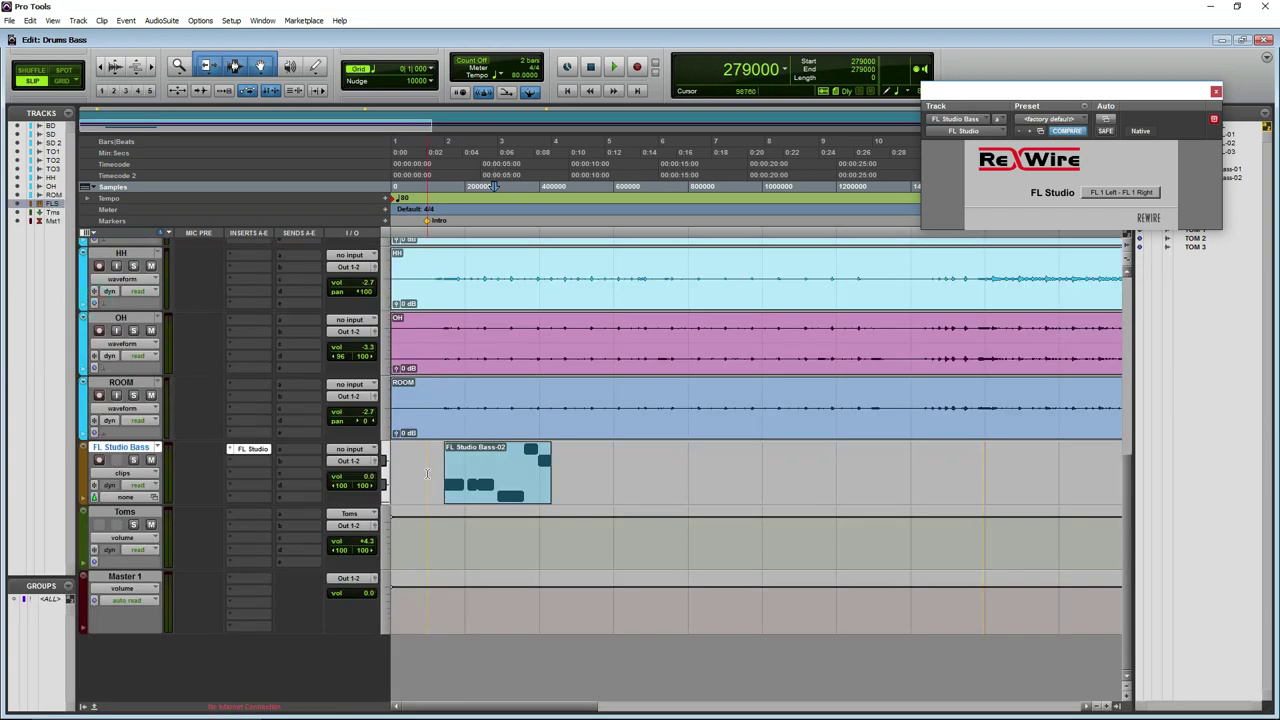
pyautogui.press('space')
pyautogui.hotkey('ctrl', ']')
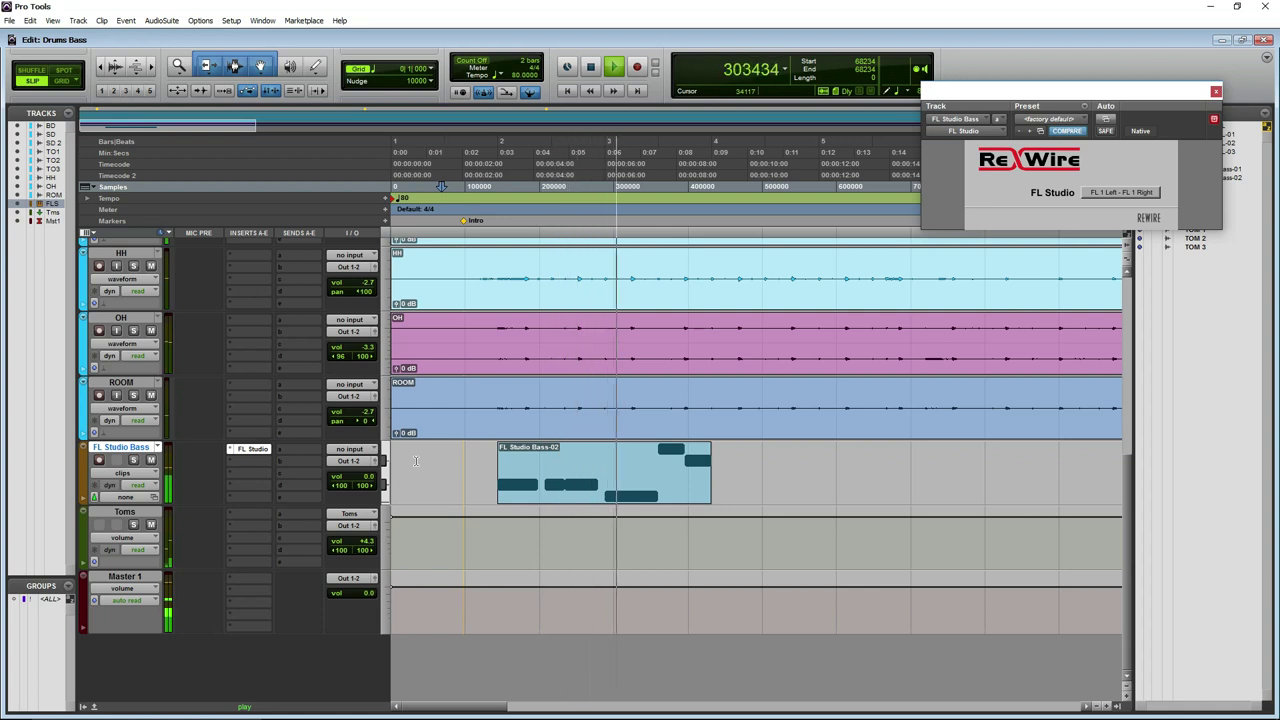
pyautogui.hotkey('ctrl', '[')
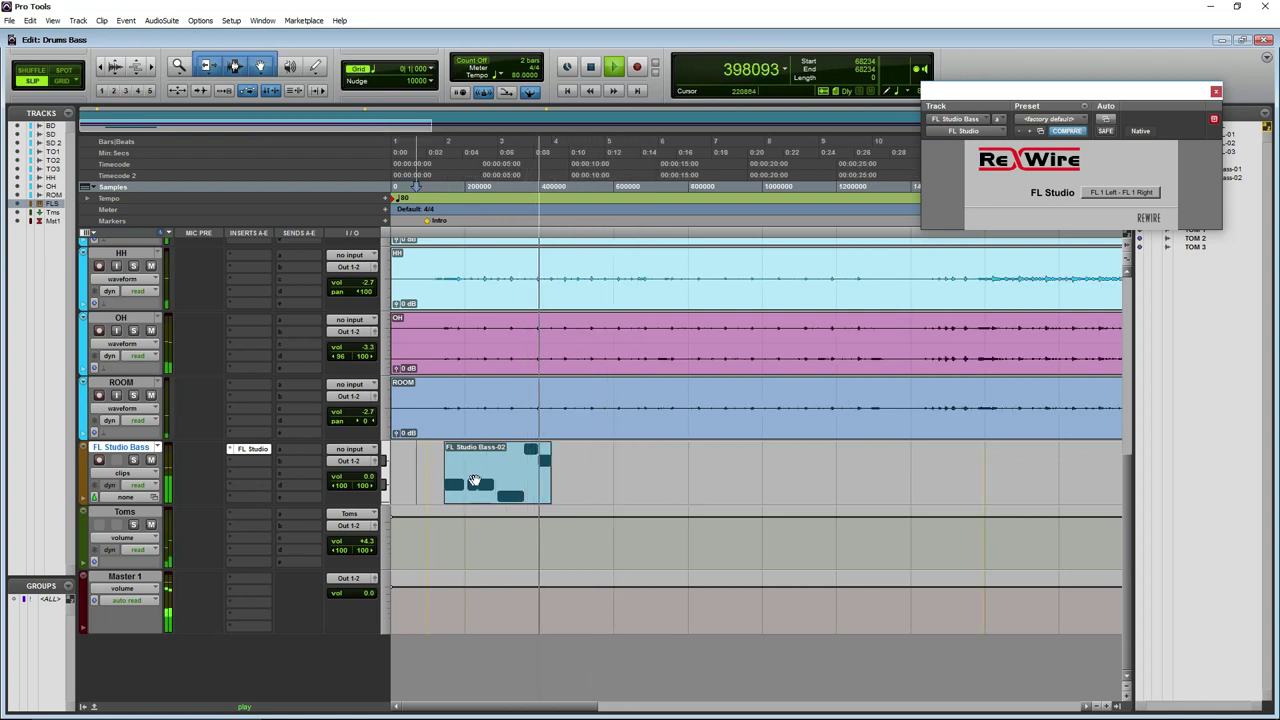
pyautogui.press('space')
pyautogui.hotkey('ctrl', ']')
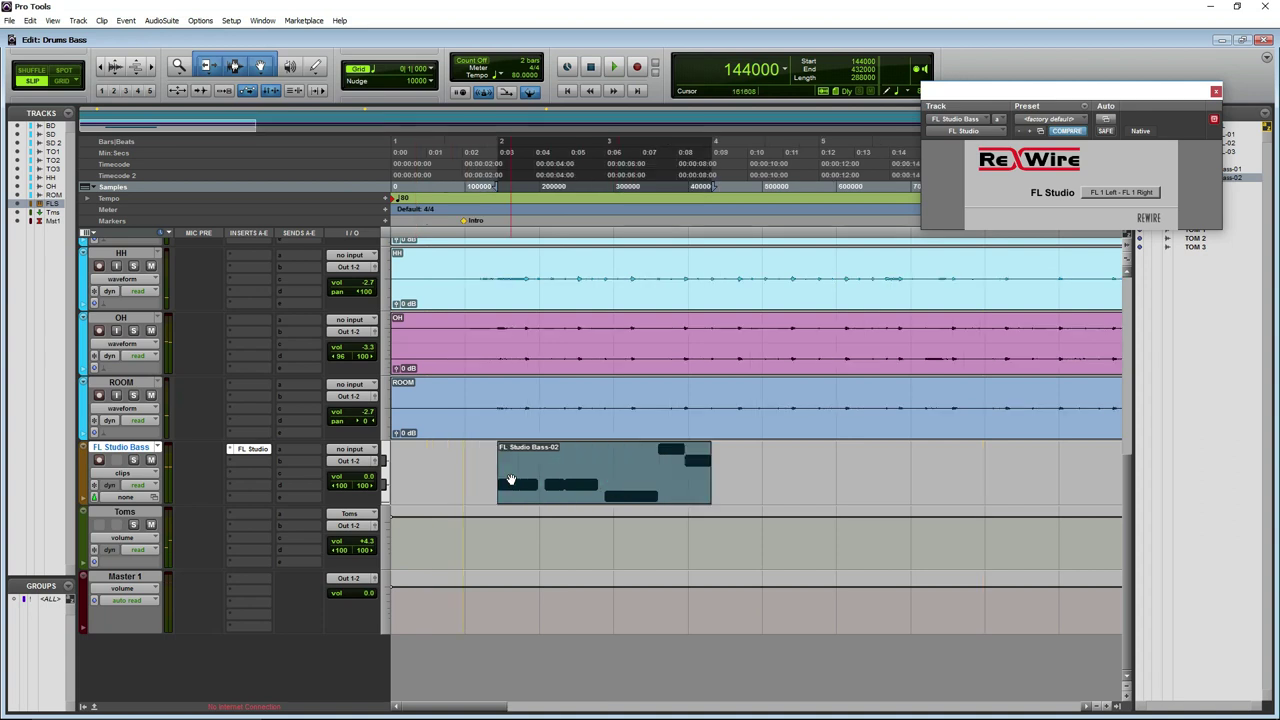
pyautogui.click(516, 479)
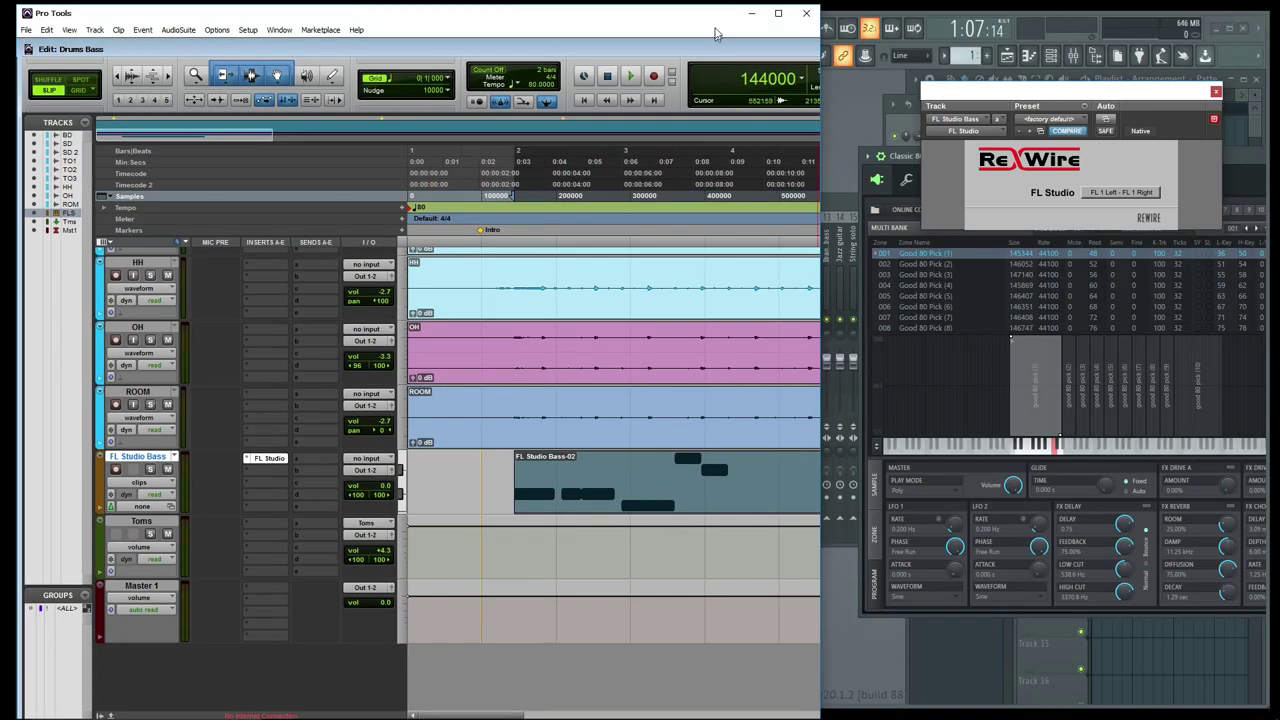
# Move the Pro Tools window left and play from just before the bass clip
pyautogui.moveTo(669, 23); pyautogui.dragTo(583, 20)
pyautogui.click(397, 475)
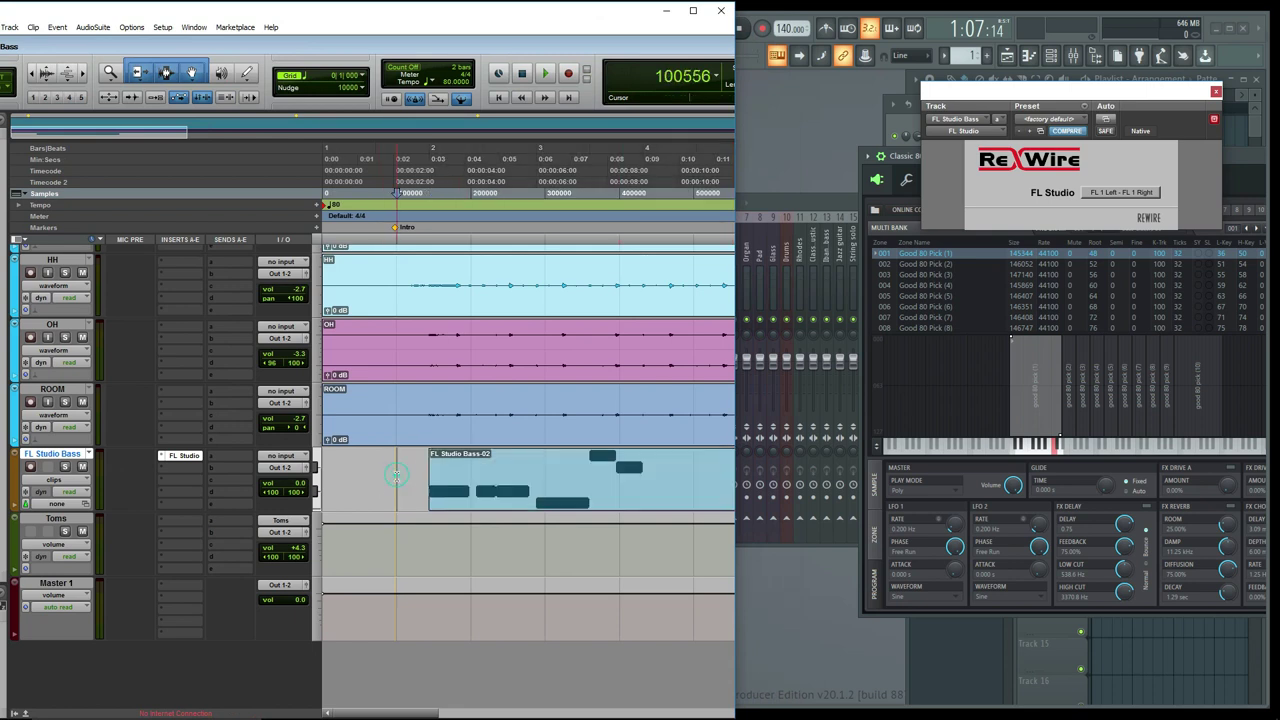
pyautogui.press('space')
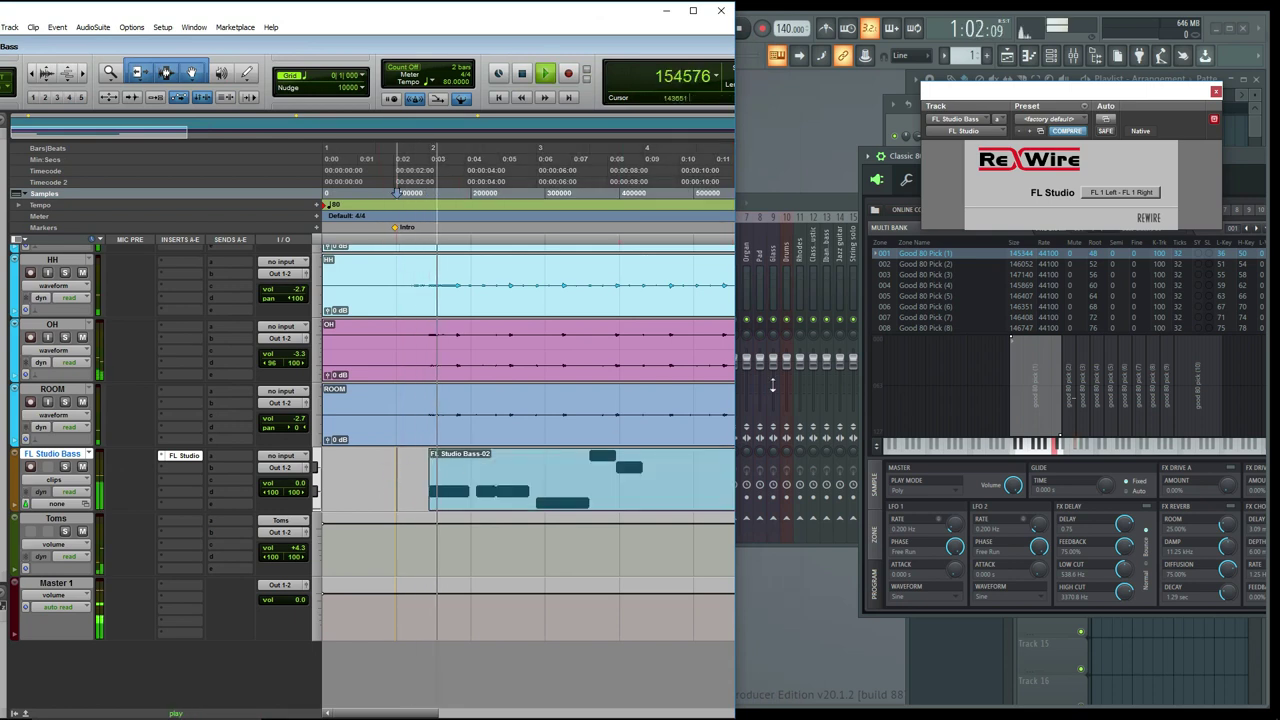
# Show the Classic 80 instrument in FL Studio during playback, then stop and zoom to eight bars
pyautogui.click(802, 157)
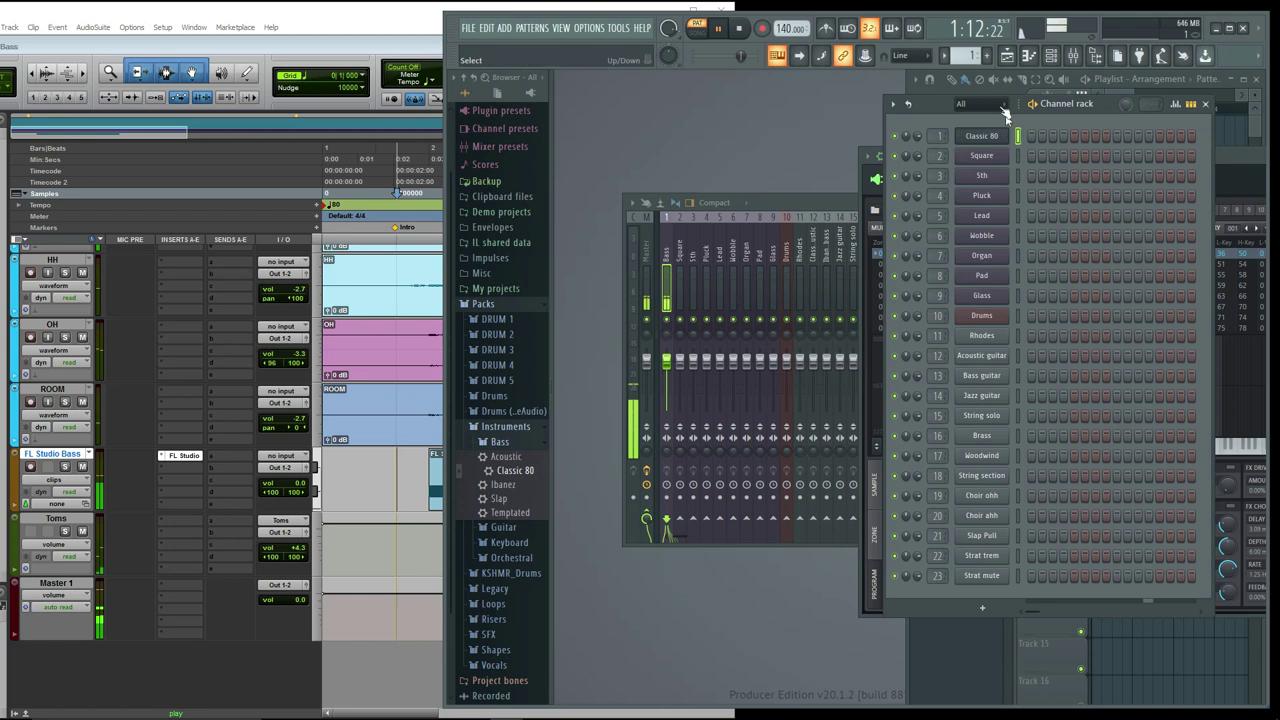
pyautogui.click(1028, 57)
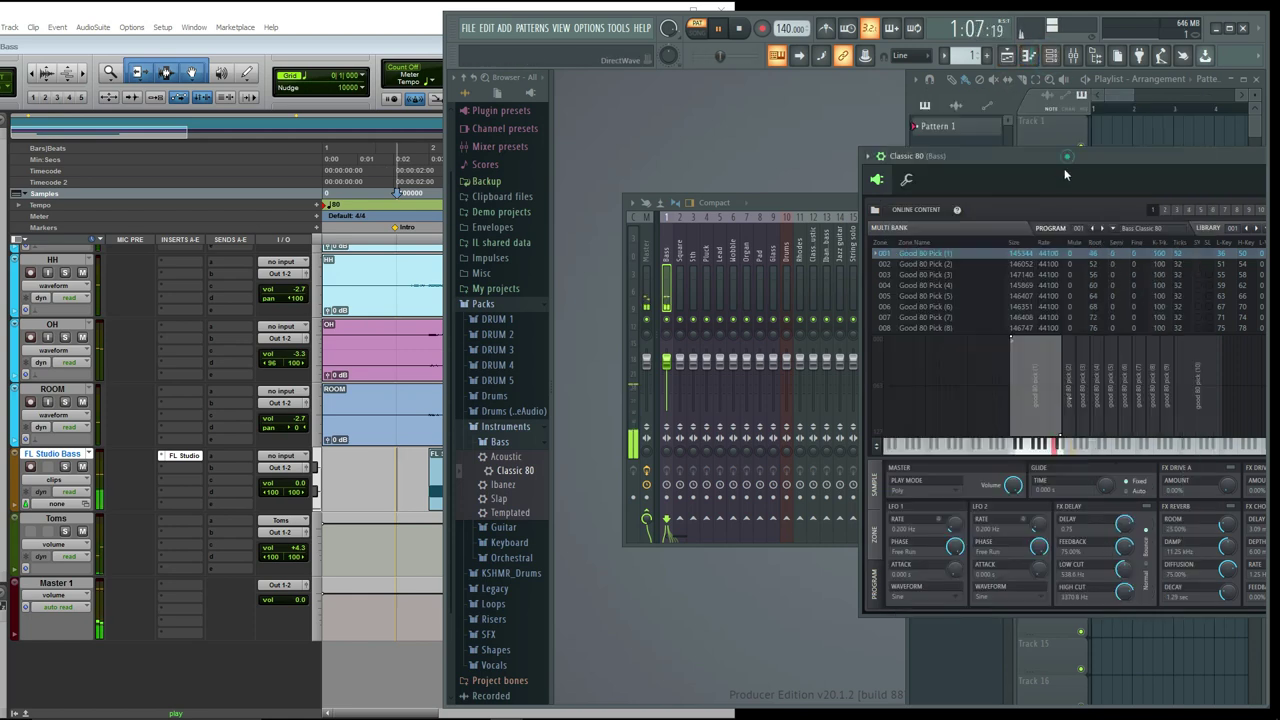
pyautogui.moveTo(1070, 162); pyautogui.dragTo(965, 171)
pyautogui.click(386, 16)
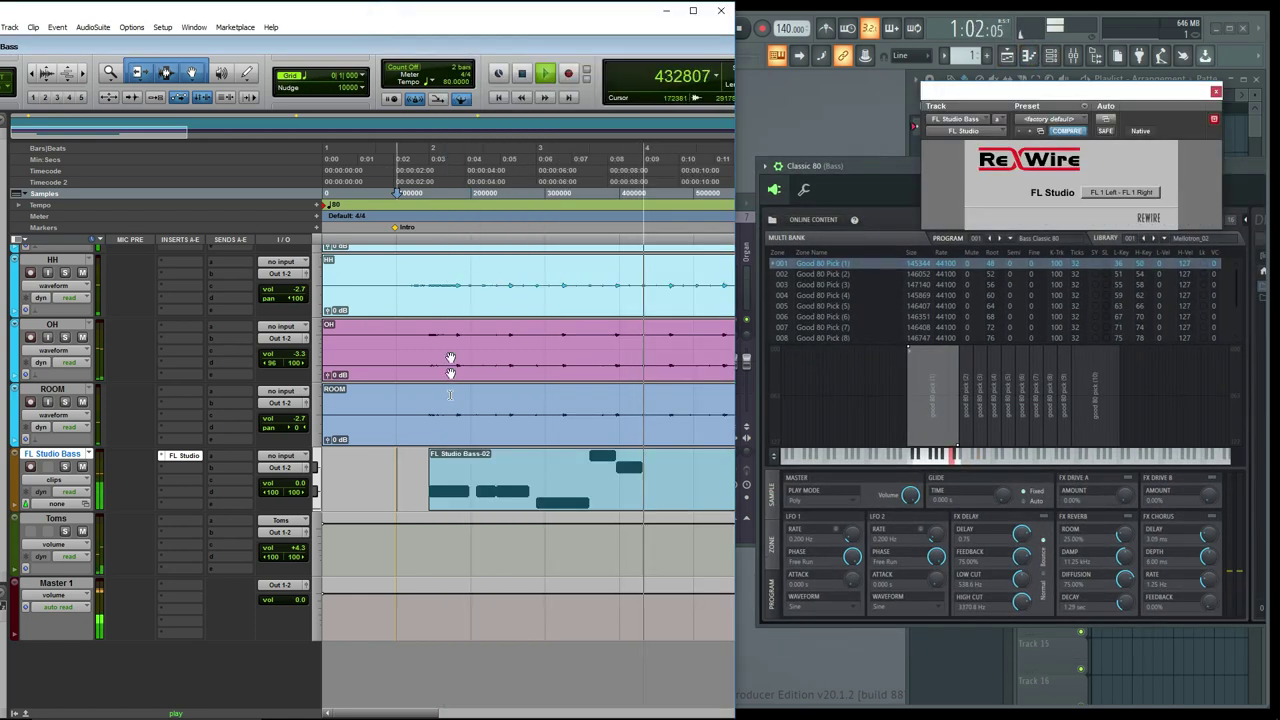
pyautogui.press('space')
pyautogui.hotkey('ctrl', '[')
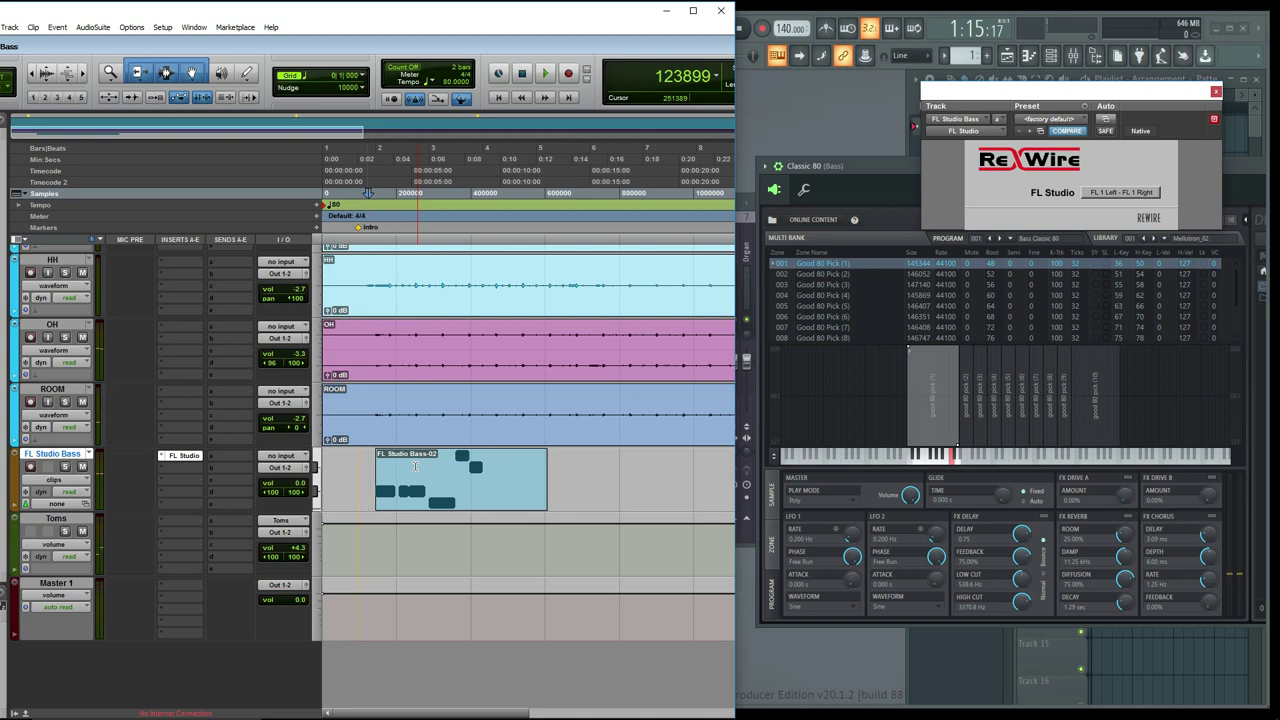